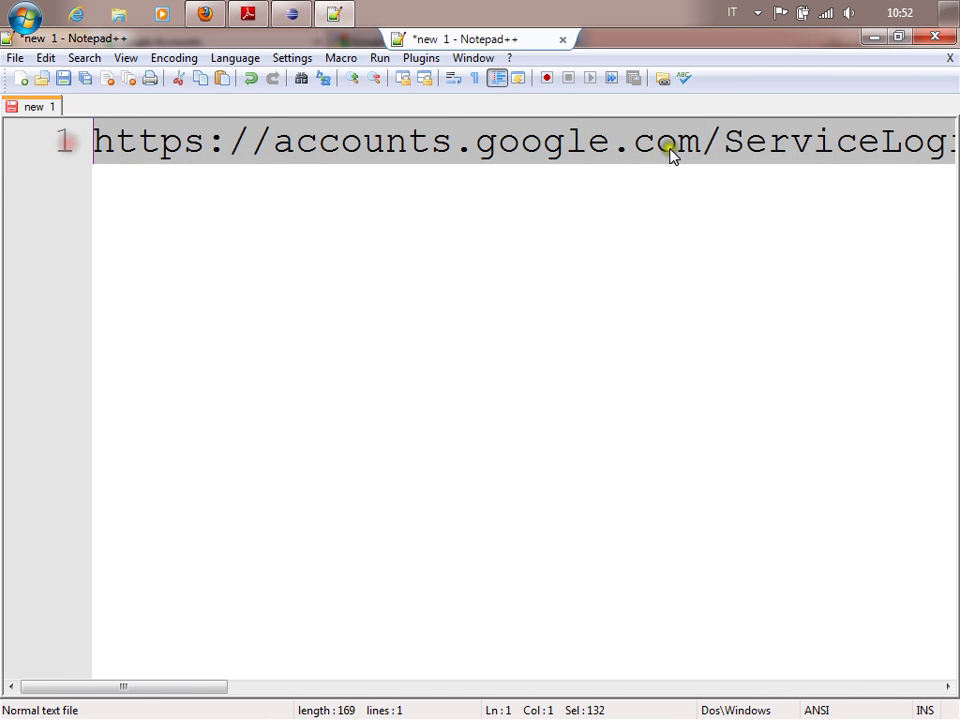
Break the sign-in URL onto new lines before ServiceLogin, passive, continue, console/ and the console address.
{"action": "left_click", "coordinate": [729, 142]}
{"action": "key", "text": "Return"}
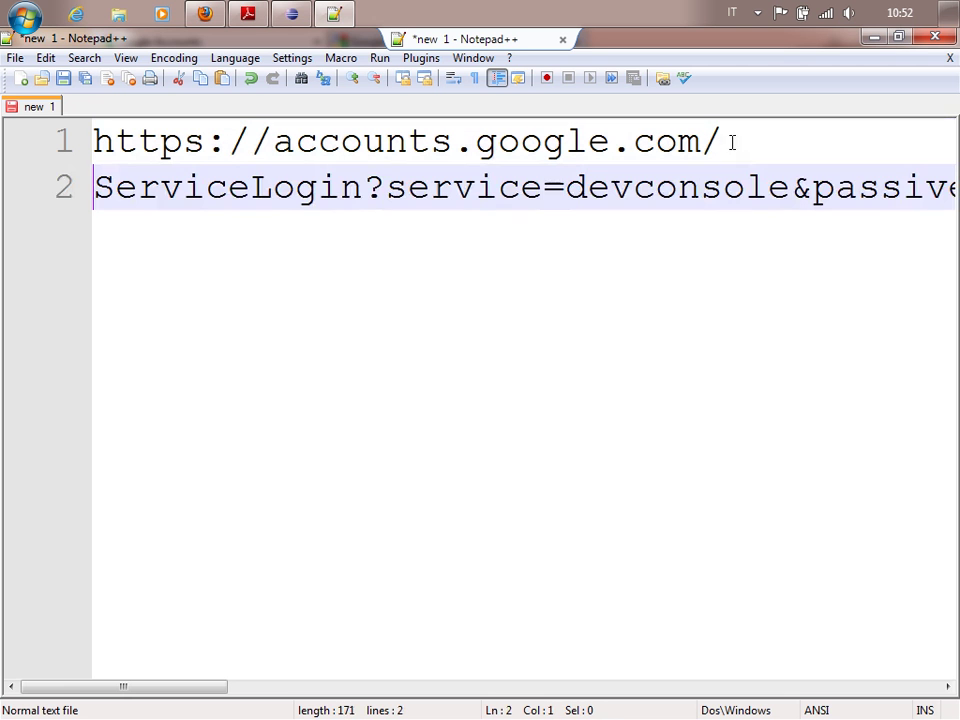
{"action": "left_click", "coordinate": [813, 190]}
{"action": "key", "text": "Return"}
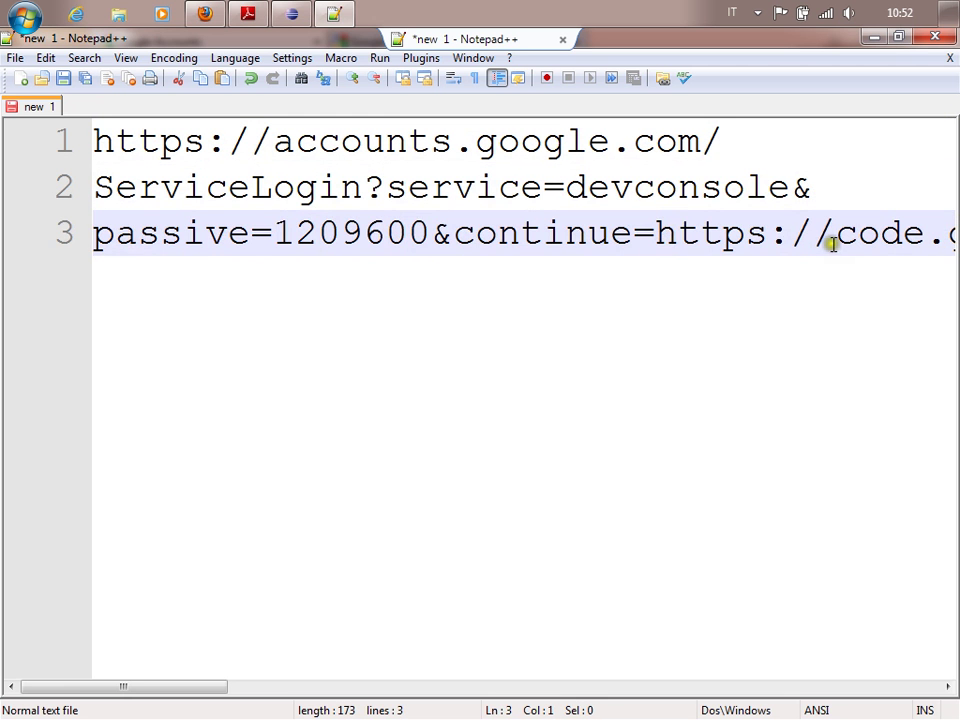
{"action": "left_click", "coordinate": [455, 231]}
{"action": "key", "text": "Return"}
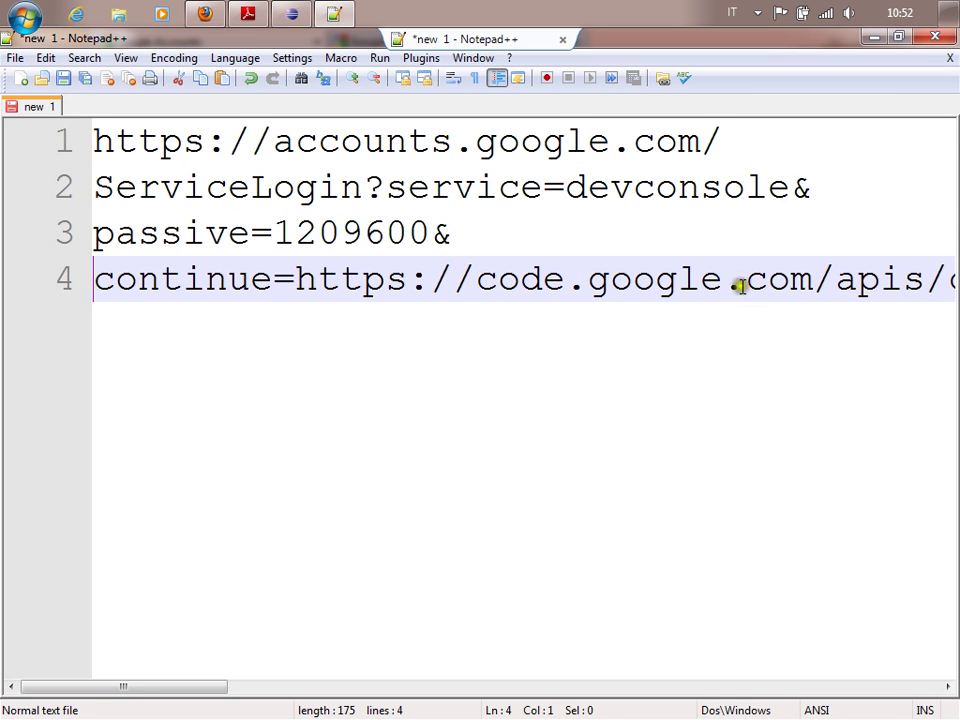
{"action": "left_click", "coordinate": [943, 283]}
{"action": "key", "text": "Return"}
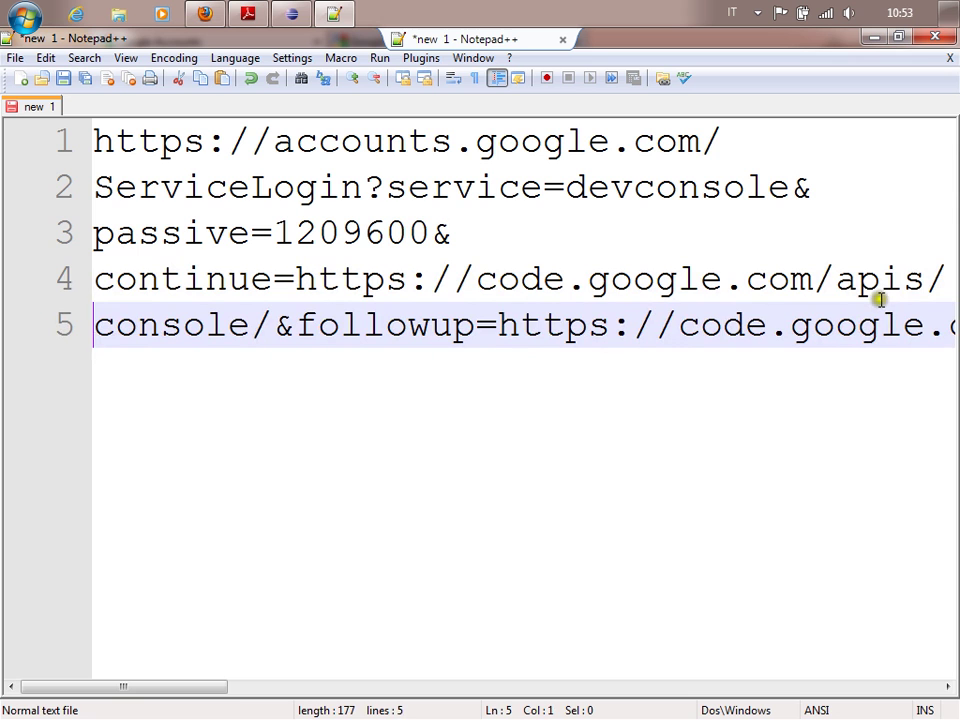
{"action": "left_click", "coordinate": [495, 326]}
{"action": "key", "text": "Return"}
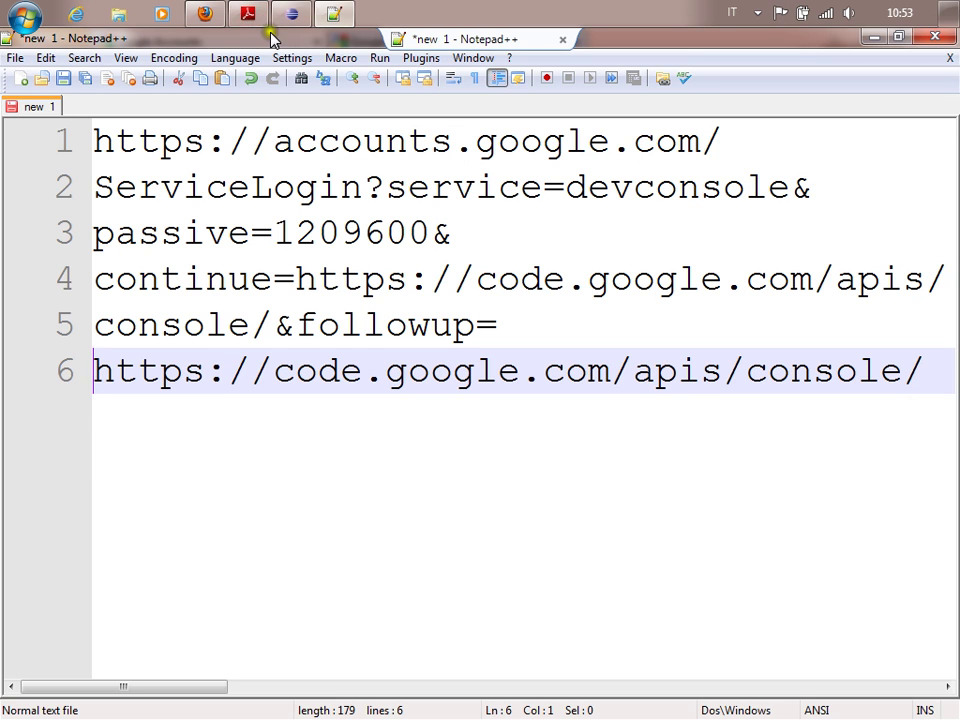
Sign in to Google Accounts with the suggested account e-mail and the account password.
{"action": "left_click", "coordinate": [215, 22]}
{"action": "left_click", "coordinate": [742, 305]}
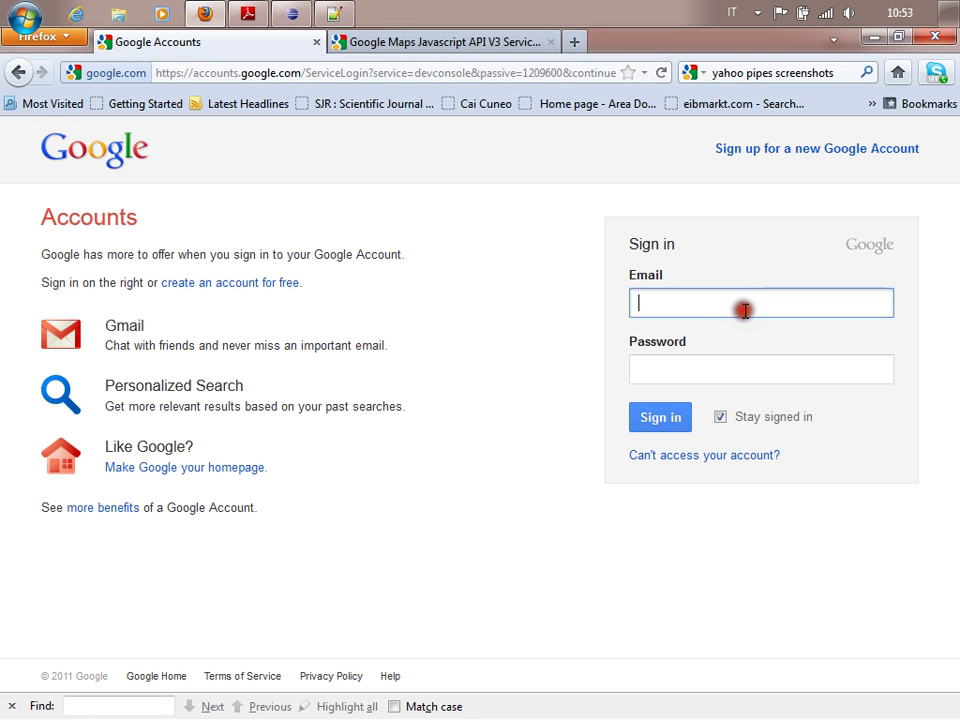
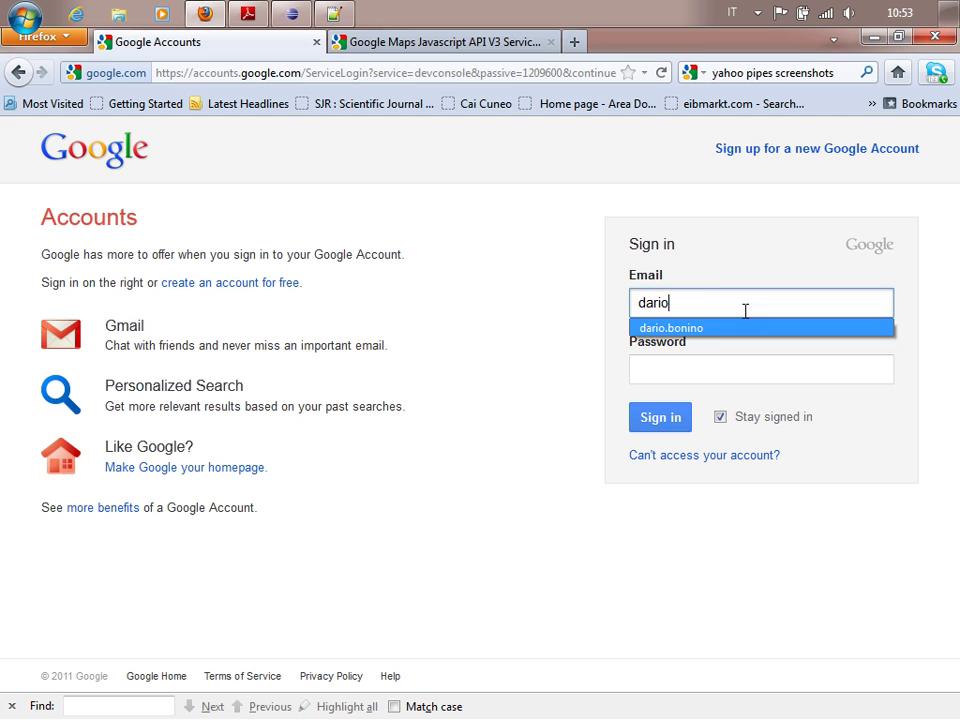
{"action": "key", "text": "Return"}
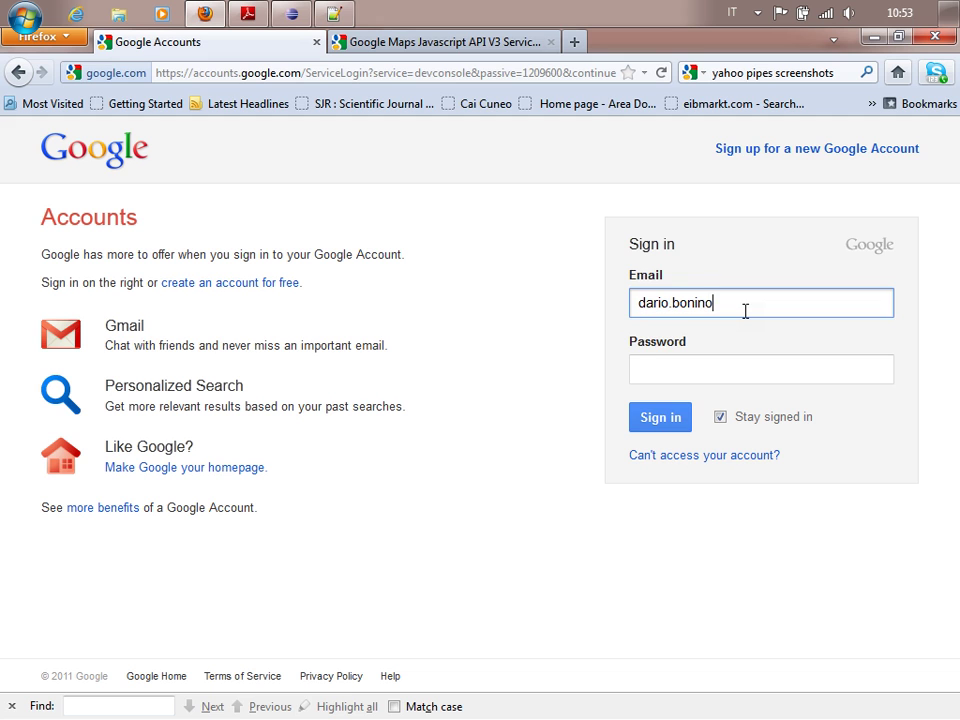
{"action": "key", "text": "Tab"}
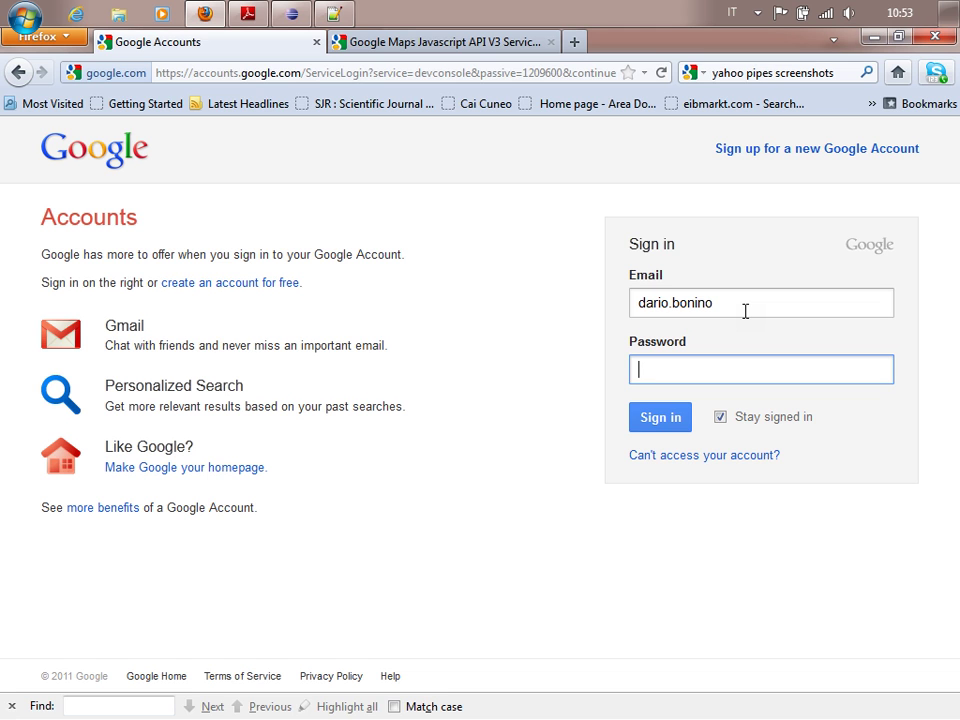
{"action": "type", "text": "•••••••••••"}
{"action": "key", "text": "Return"}
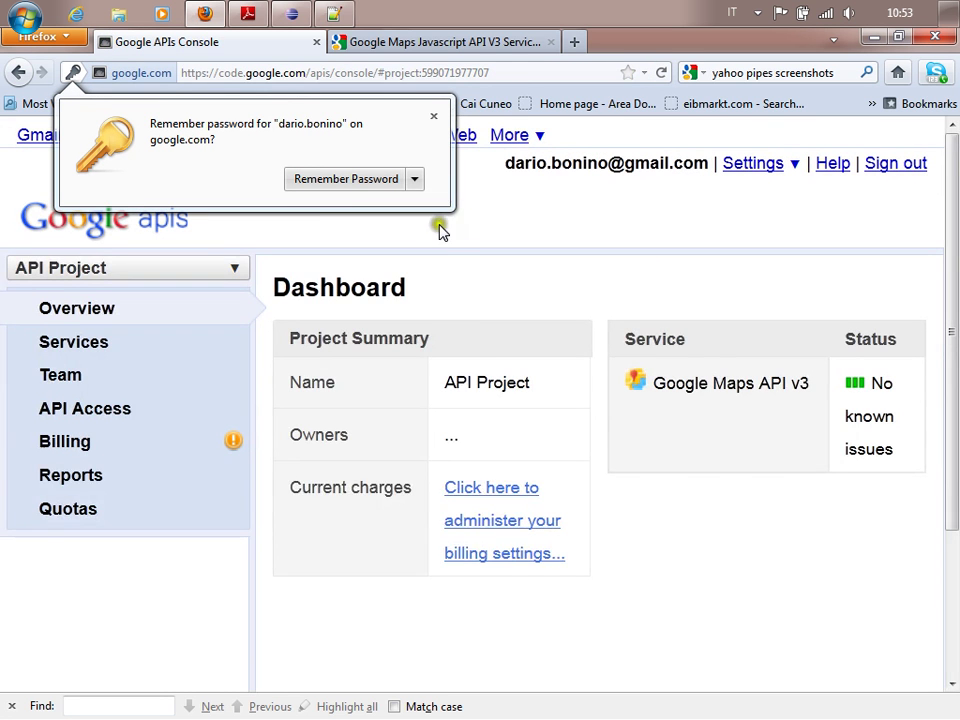
Dismiss the remember-password prompt and review the Maps API v3 traffic report and services list.
{"action": "left_click", "coordinate": [434, 117]}
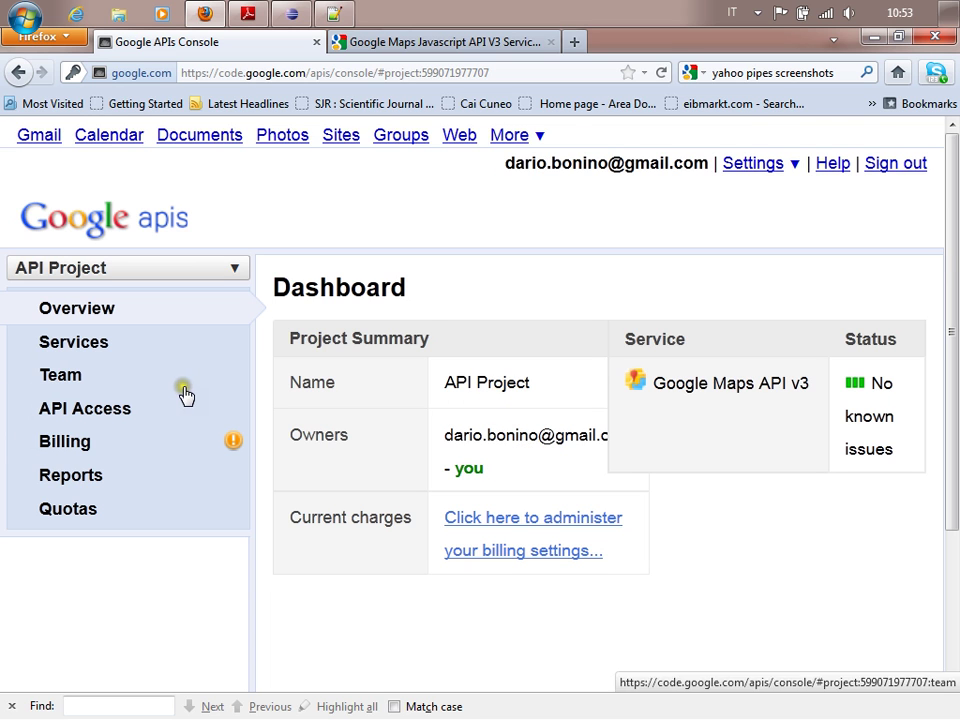
{"action": "left_click", "coordinate": [777, 393]}
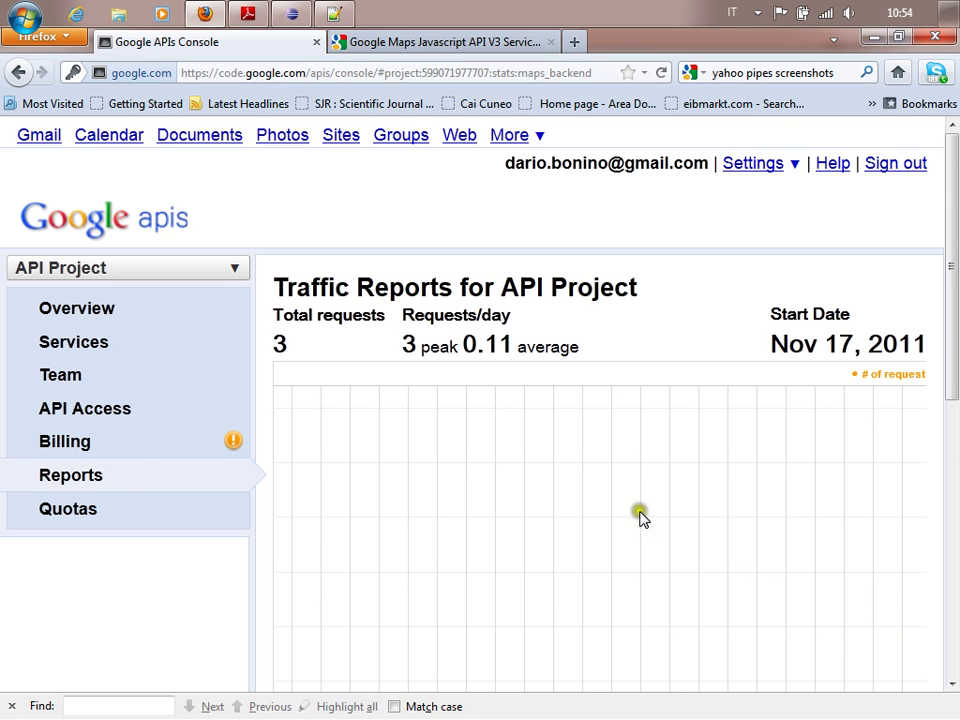
{"action": "left_click", "coordinate": [78, 340]}
{"action": "scroll", "coordinate": [750, 447], "scroll_direction": "down", "scroll_amount": 3}
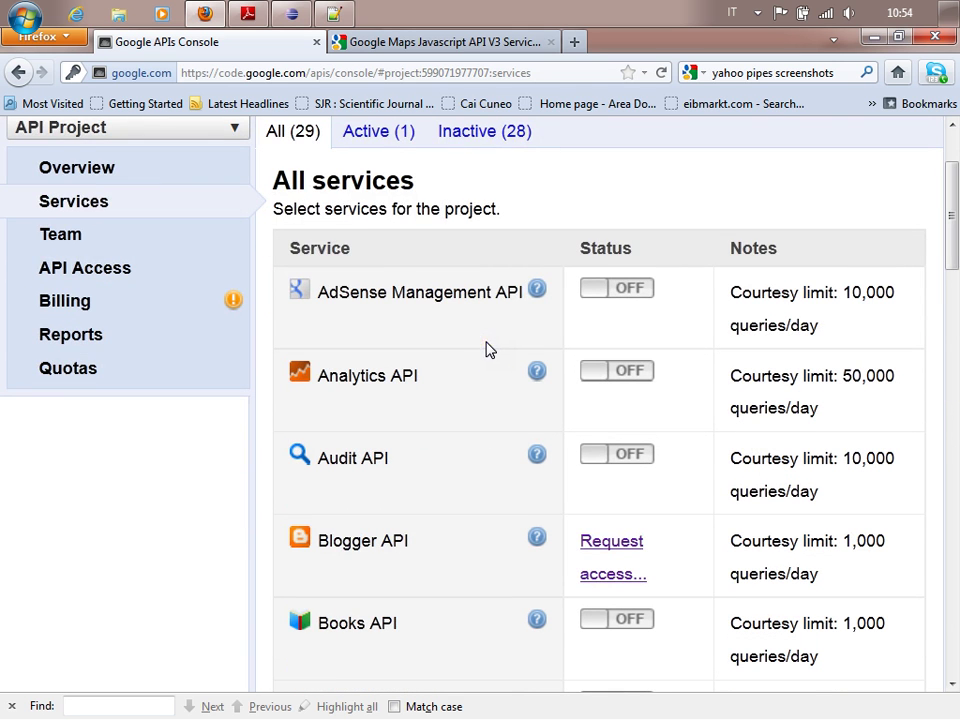
{"action": "scroll", "coordinate": [495, 396], "scroll_direction": "down", "scroll_amount": 6}
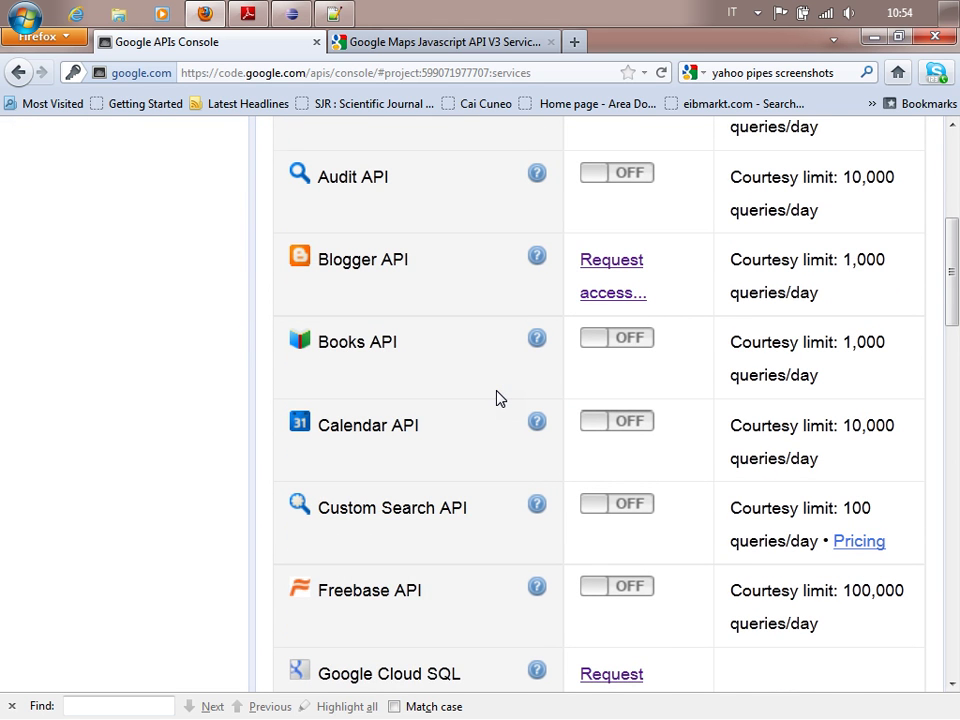
{"action": "scroll", "coordinate": [497, 398], "scroll_direction": "down", "scroll_amount": 9}
{"action": "scroll", "coordinate": [496, 398], "scroll_direction": "down", "scroll_amount": 9}
{"action": "scroll", "coordinate": [495, 396], "scroll_direction": "up", "scroll_amount": 3}
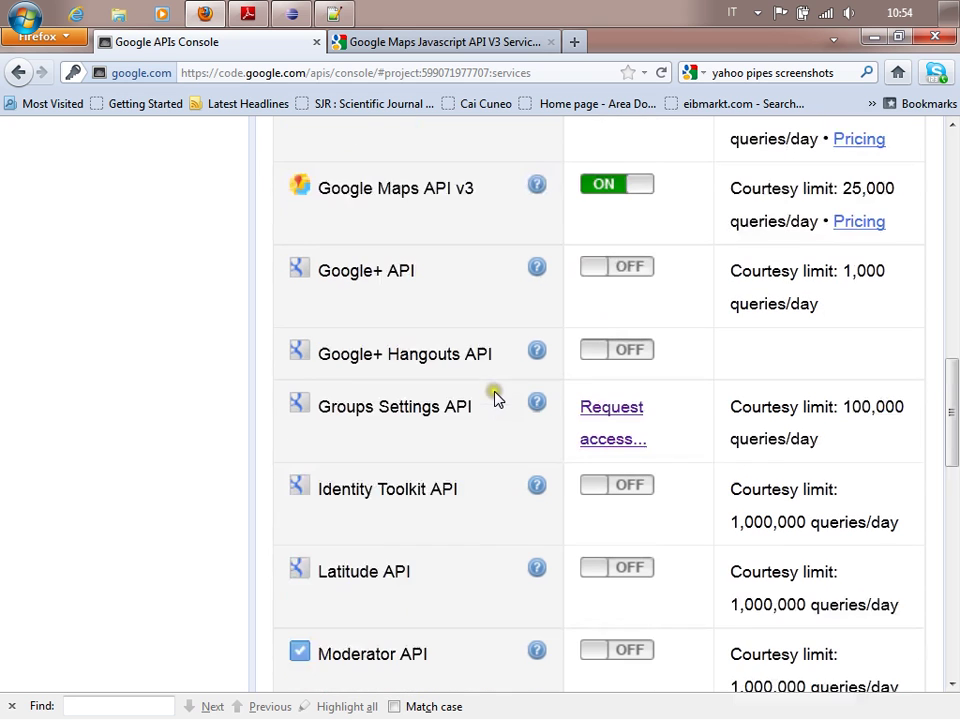
Check the Google Maps API v3 usage statistics, then show the API Access page with its browser key.
{"action": "left_click", "coordinate": [407, 187]}
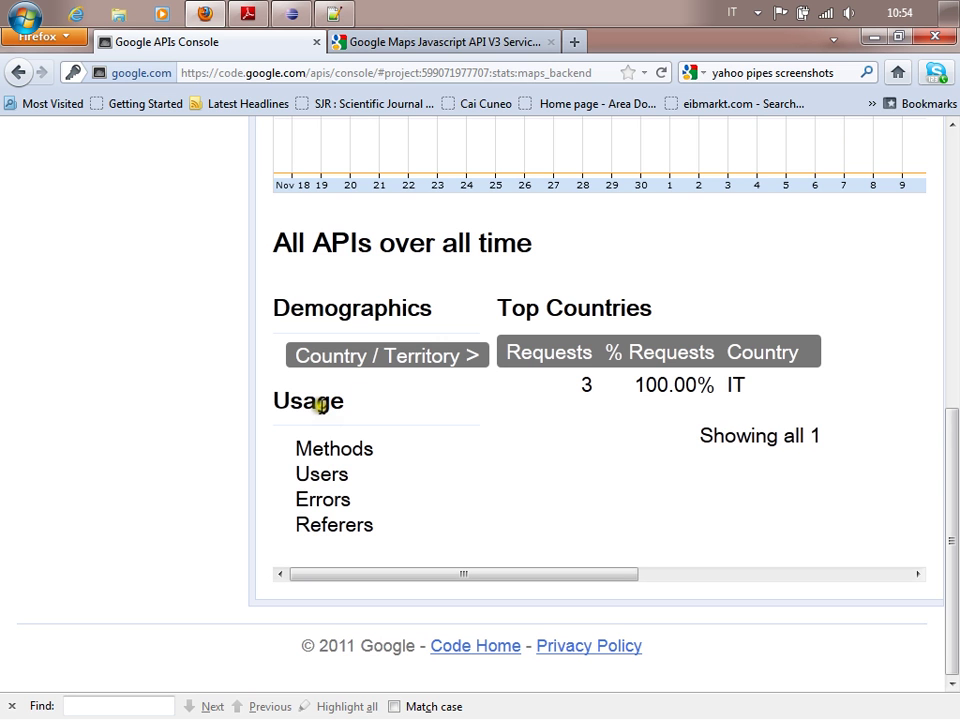
{"action": "scroll", "coordinate": [754, 178], "scroll_direction": "up", "scroll_amount": 5}
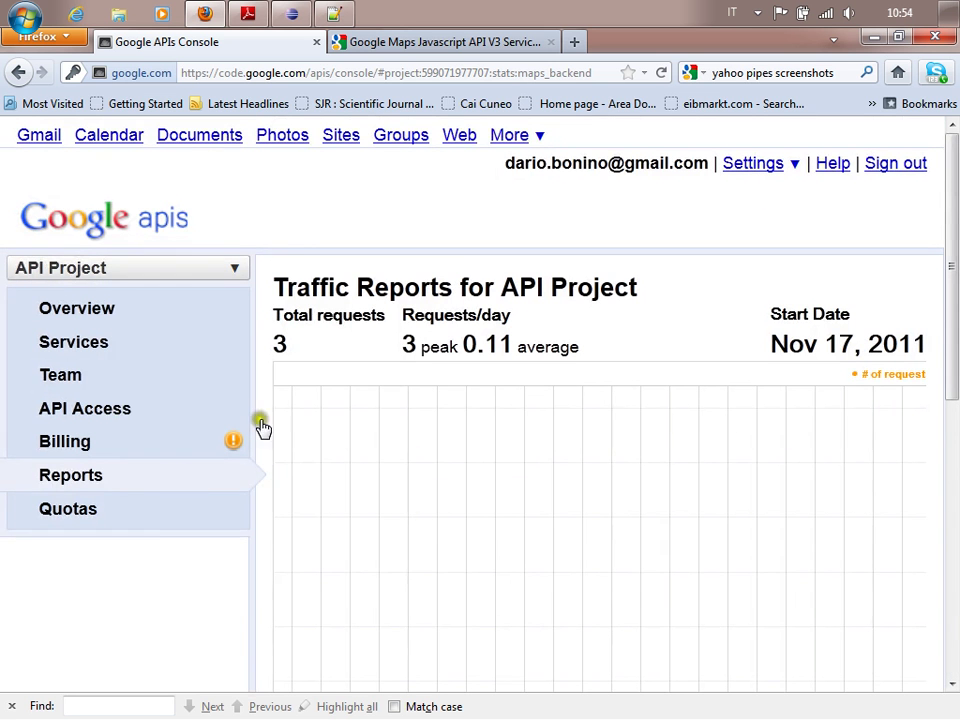
{"action": "left_click", "coordinate": [115, 418]}
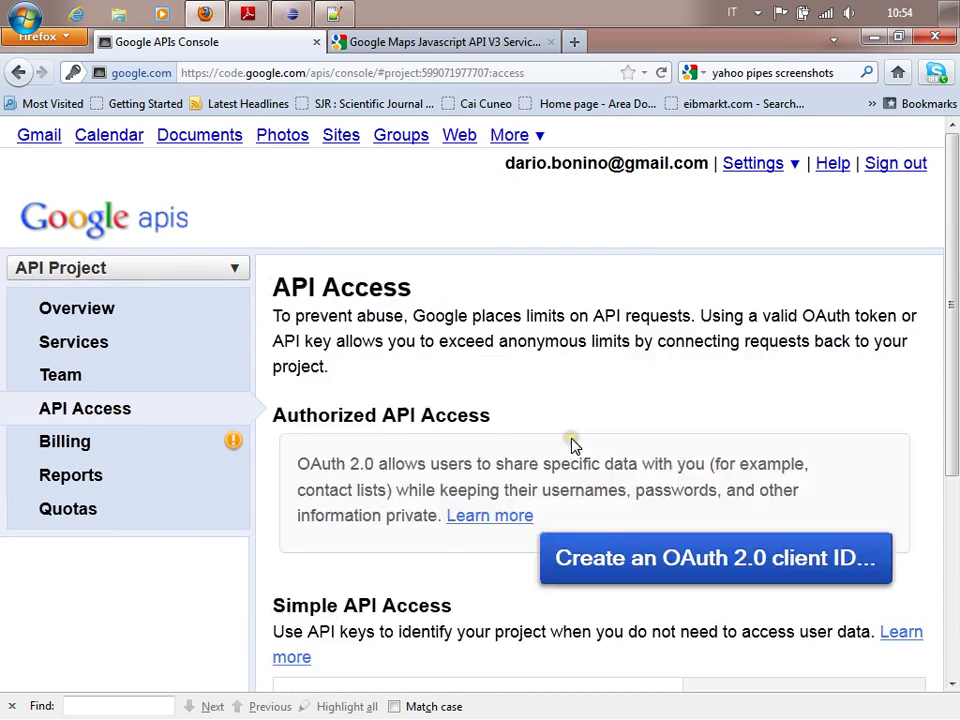
{"action": "scroll", "coordinate": [645, 437], "scroll_direction": "down", "scroll_amount": 3}
{"action": "scroll", "coordinate": [621, 500], "scroll_direction": "down", "scroll_amount": 3}
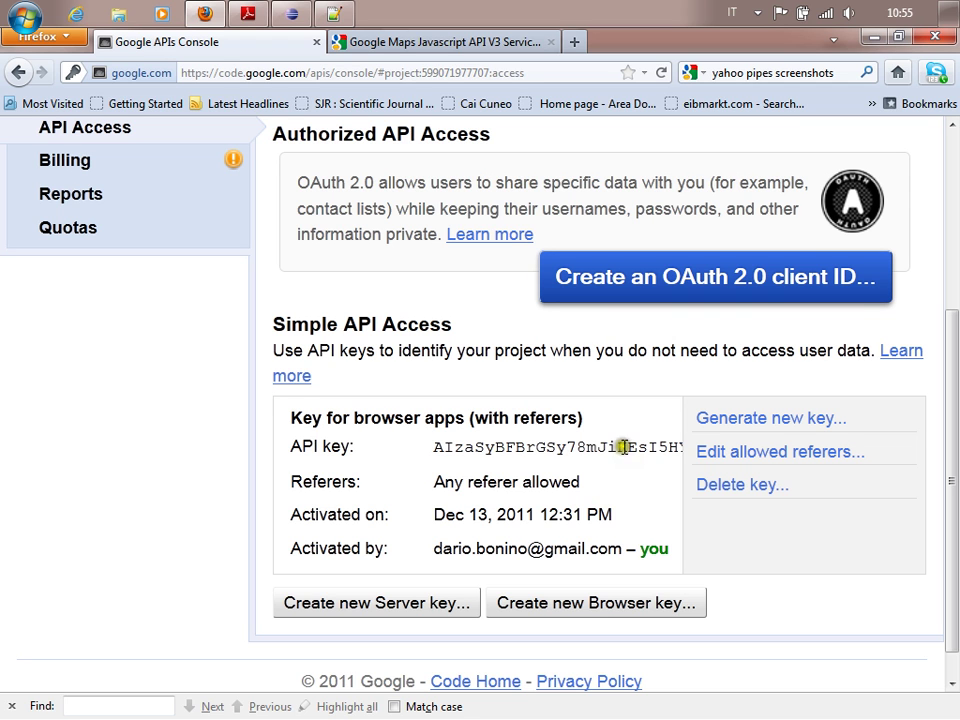
Inspect the API key in the googleapis Maps script line of viewCompanySiteDetail.jsp.
{"action": "left_click", "coordinate": [334, 14]}
{"action": "left_click", "coordinate": [281, 17]}
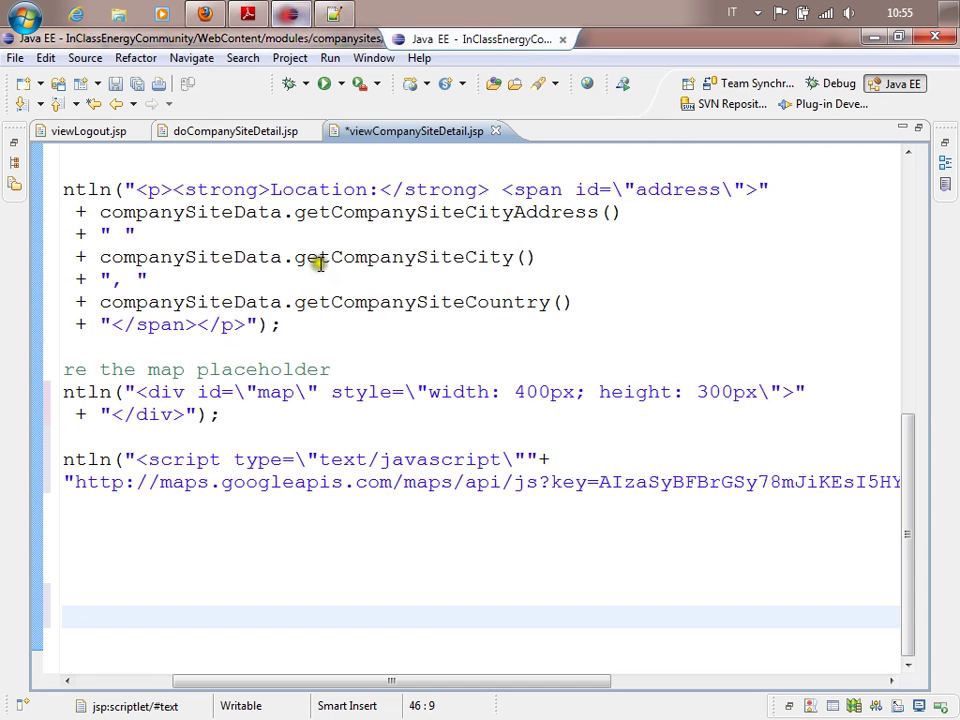
{"action": "left_click", "coordinate": [584, 483]}
{"action": "left_click", "coordinate": [566, 483]}
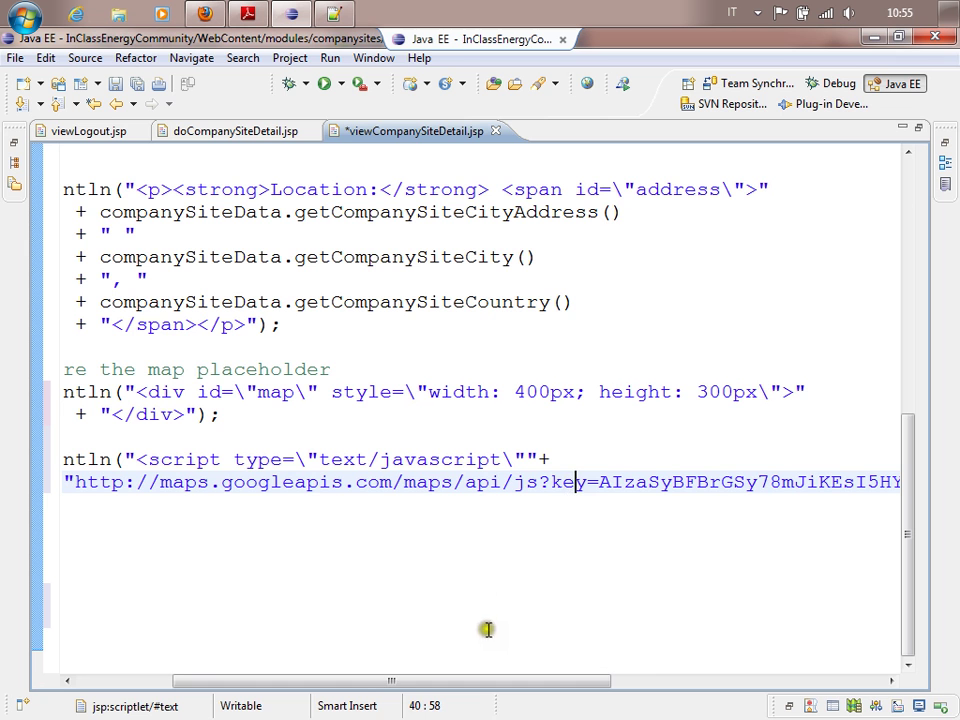
{"action": "left_click_drag", "start_coordinate": [482, 690], "coordinate": [727, 688]}
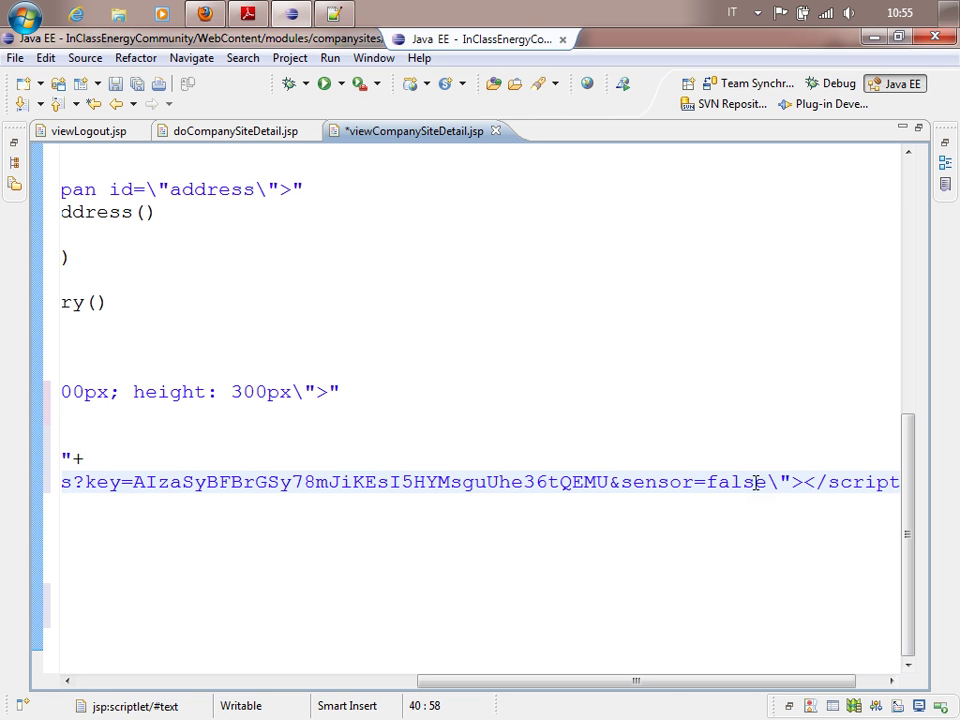
{"action": "left_click_drag", "start_coordinate": [664, 681], "coordinate": [724, 654]}
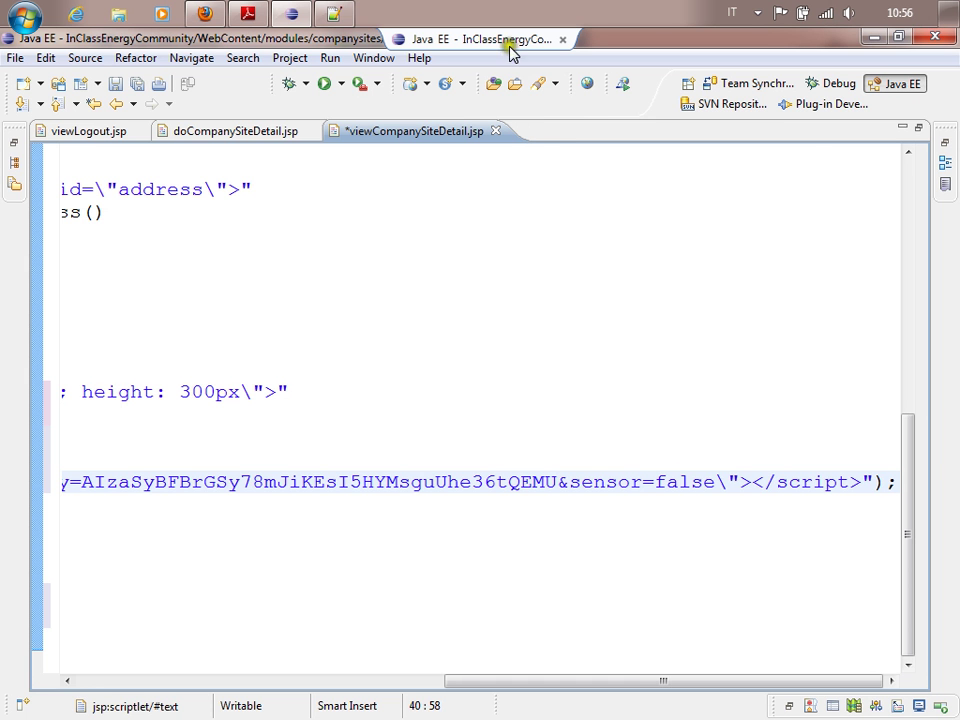
Minimize Eclipse and the notes, then browse e-Lite's Teaching > Laurea Specialistica to the 02CIX course page.
{"action": "left_click", "coordinate": [876, 38]}
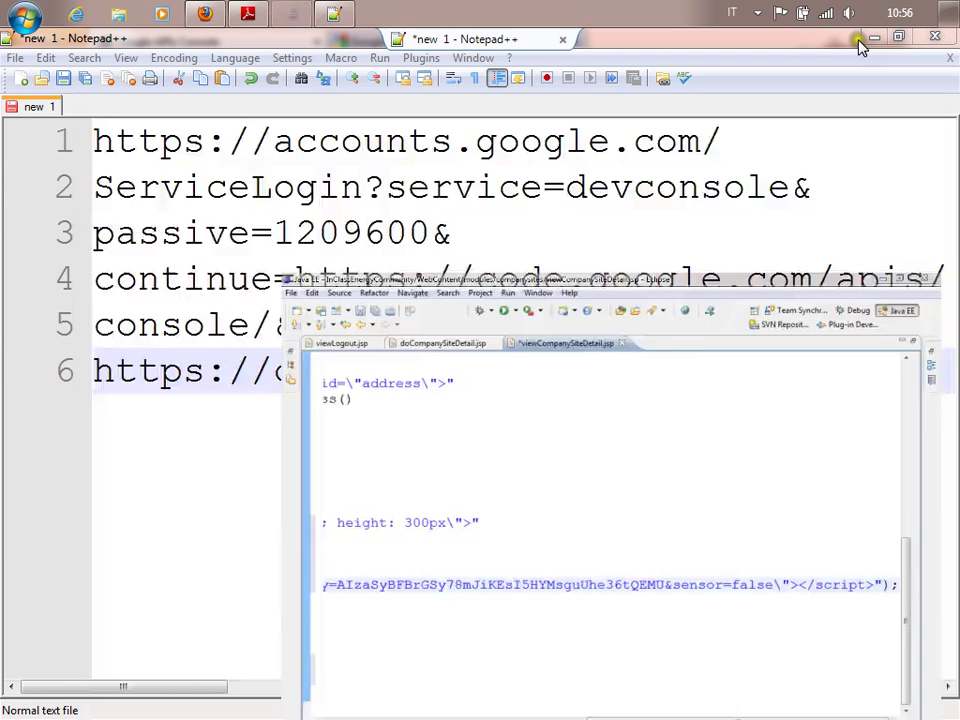
{"action": "left_click", "coordinate": [859, 40]}
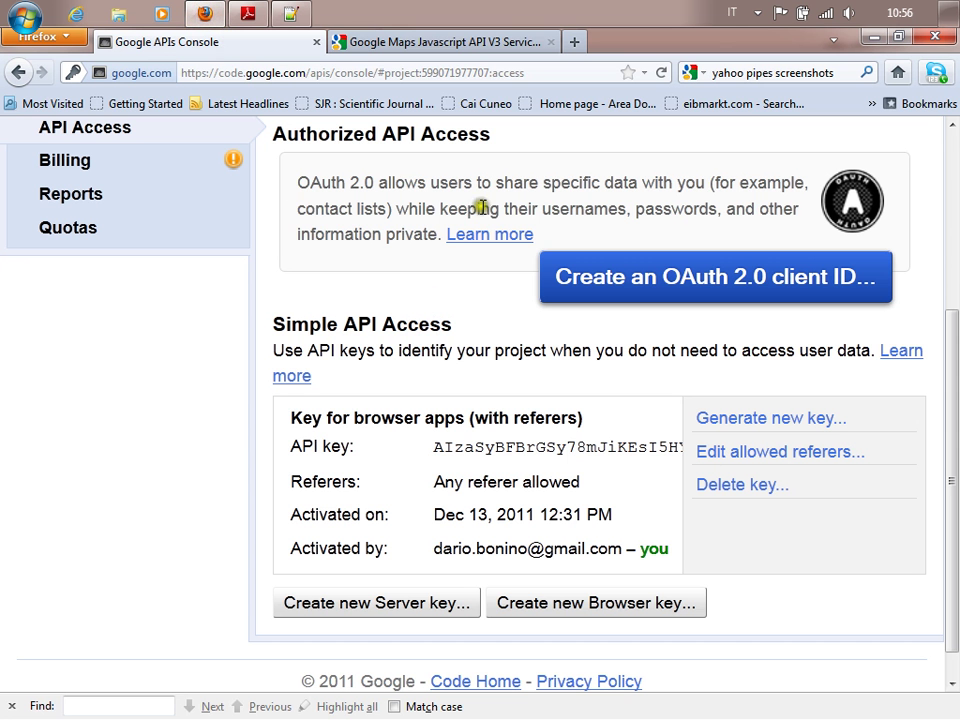
{"action": "left_click", "coordinate": [574, 42]}
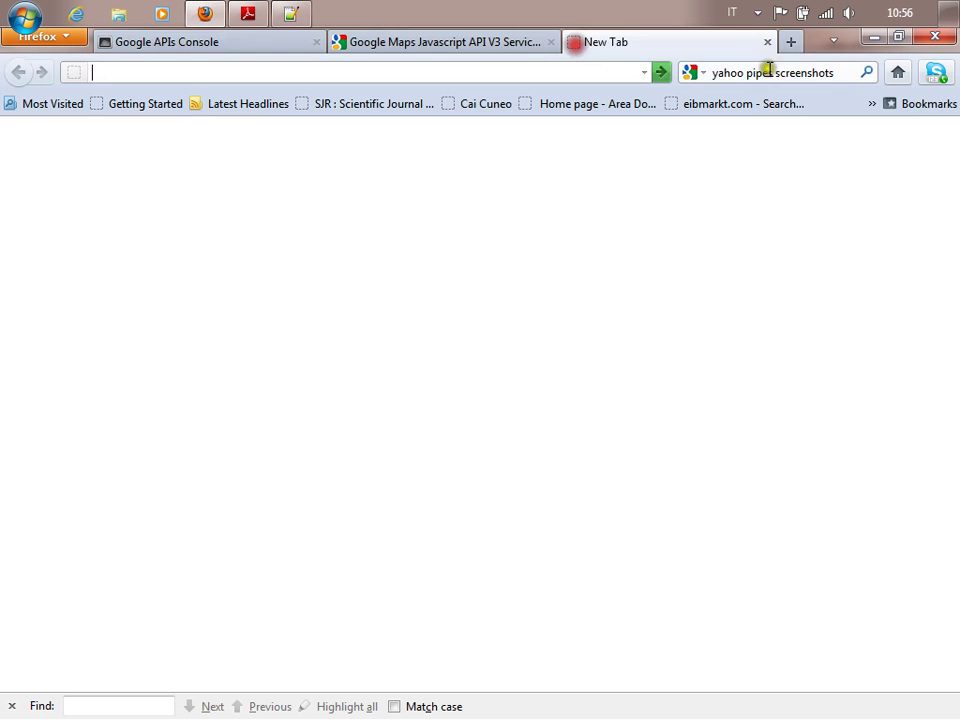
{"action": "left_click", "coordinate": [895, 72]}
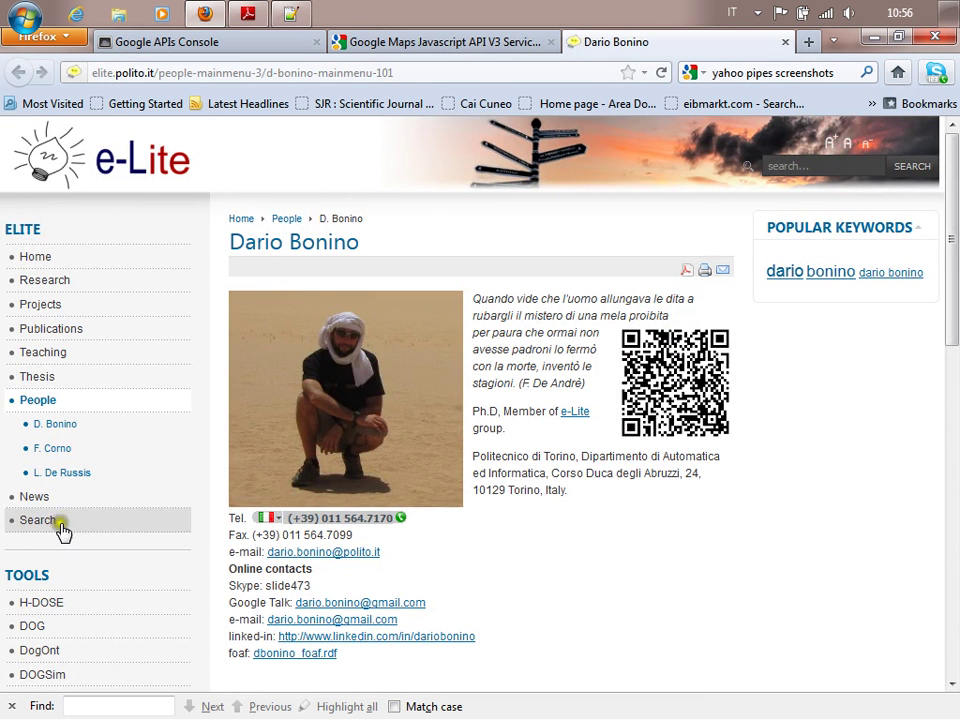
{"action": "left_click", "coordinate": [62, 353]}
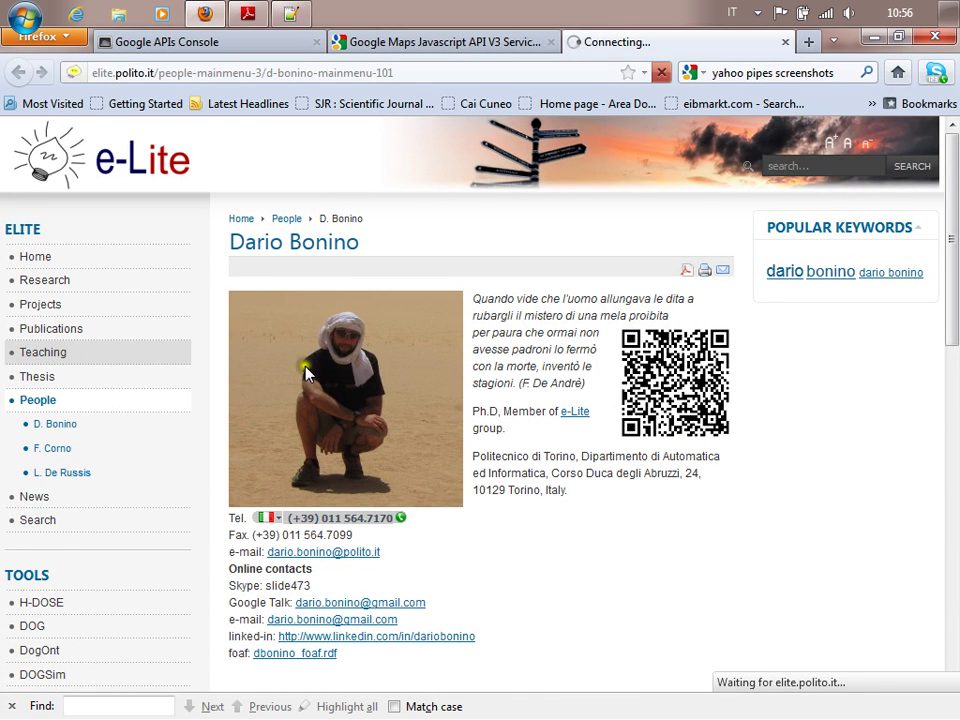
{"action": "scroll", "coordinate": [249, 359], "scroll_direction": "down", "scroll_amount": 2}
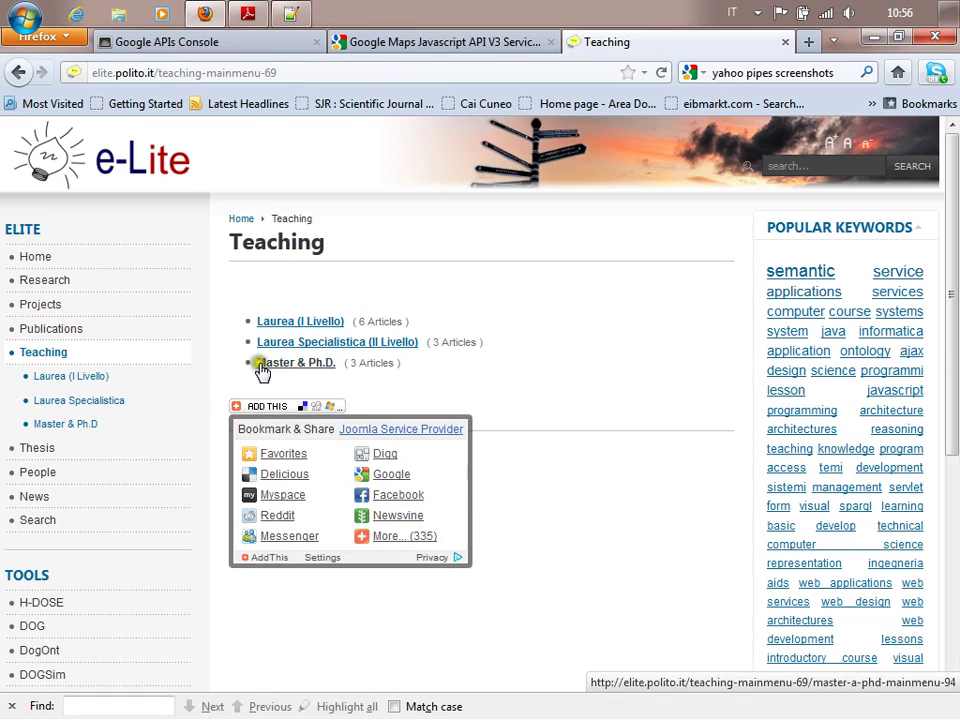
{"action": "left_click", "coordinate": [294, 342]}
{"action": "left_click", "coordinate": [286, 318]}
{"action": "scroll", "coordinate": [145, 430], "scroll_direction": "down", "scroll_amount": 10}
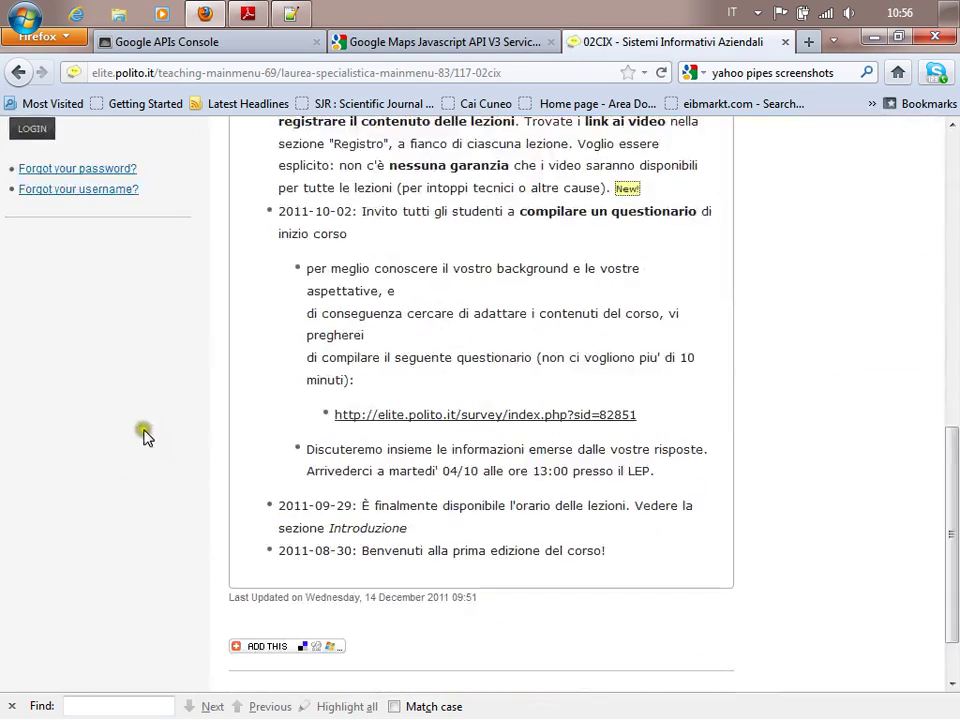
{"action": "scroll", "coordinate": [145, 430], "scroll_direction": "up", "scroll_amount": 6}
Log in through the course page's Login Form with the author's username and password.
{"action": "left_click", "coordinate": [117, 357]}
{"action": "type", "text": "dbpn"}
{"action": "key", "text": "BackSpace"}
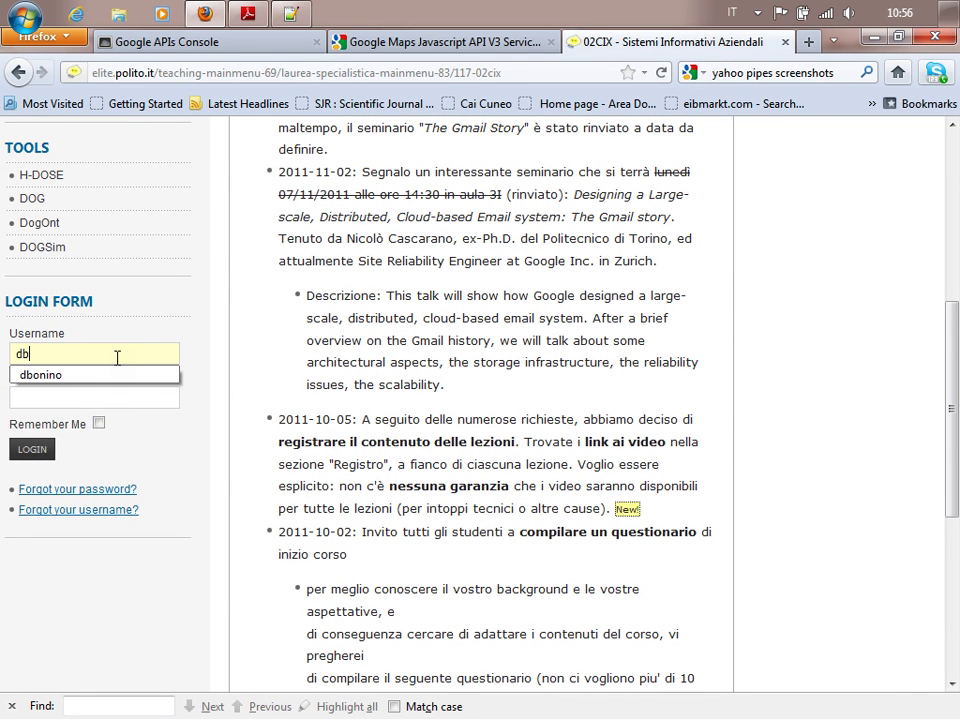
{"action": "type", "text": "onino"}
{"action": "key", "text": "Tab"}
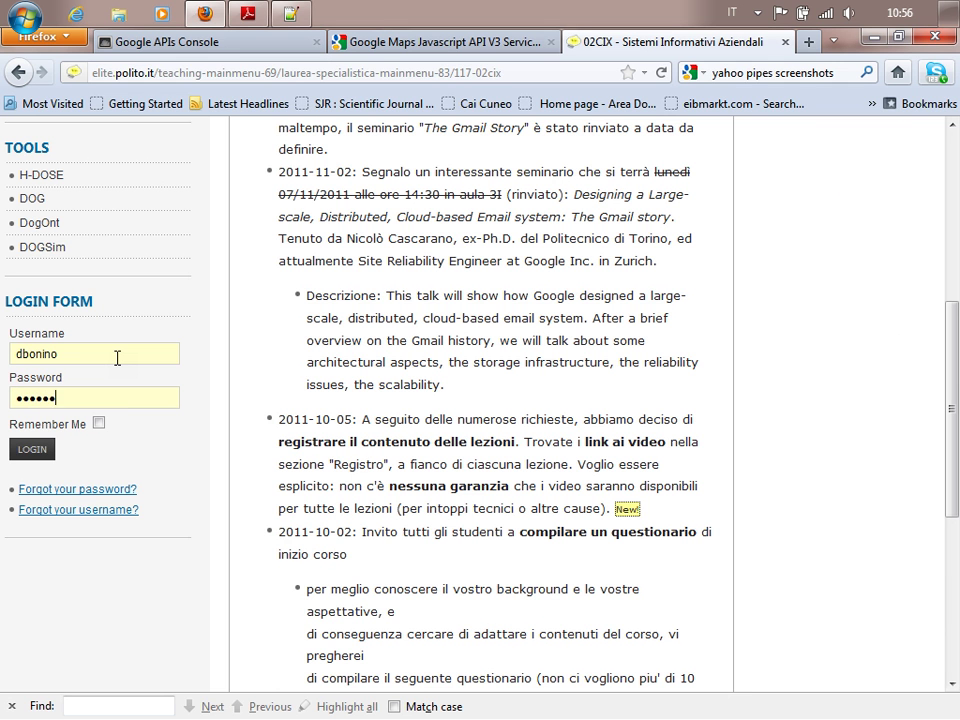
{"action": "type", "text": "•"}
{"action": "key", "text": "Return"}
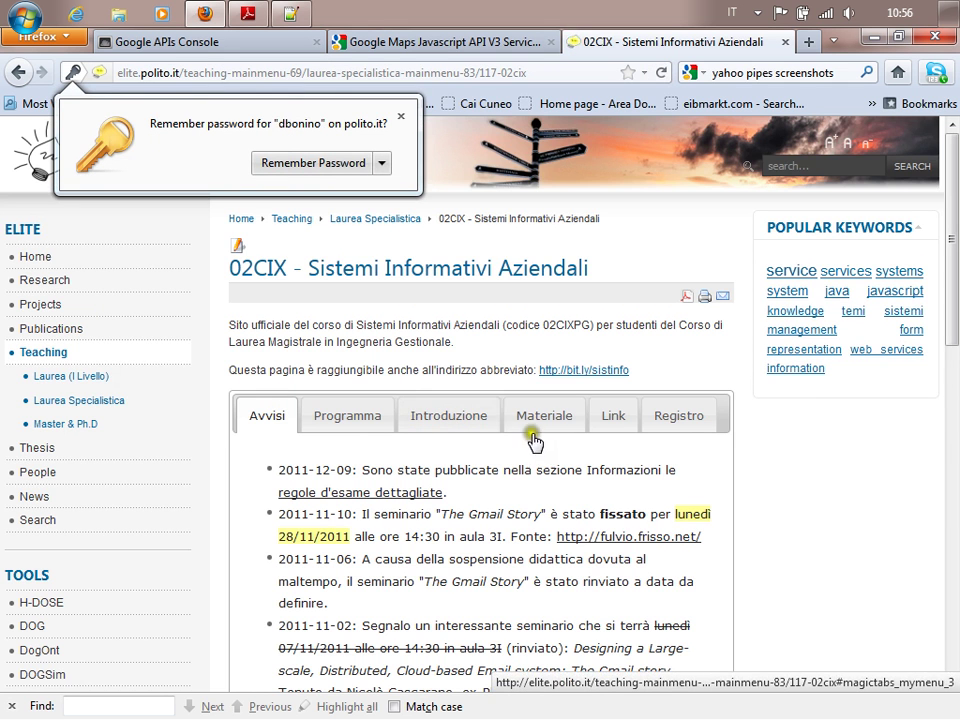
Open the 02CIX course article for editing and scroll down to the 2011-12-14 entry.
{"action": "left_click", "coordinate": [541, 424]}
{"action": "left_click", "coordinate": [240, 245]}
{"action": "scroll", "coordinate": [540, 375], "scroll_direction": "down", "scroll_amount": 10}
{"action": "scroll", "coordinate": [573, 368], "scroll_direction": "up", "scroll_amount": 6}
{"action": "scroll", "coordinate": [589, 369], "scroll_direction": "down", "scroll_amount": 10}
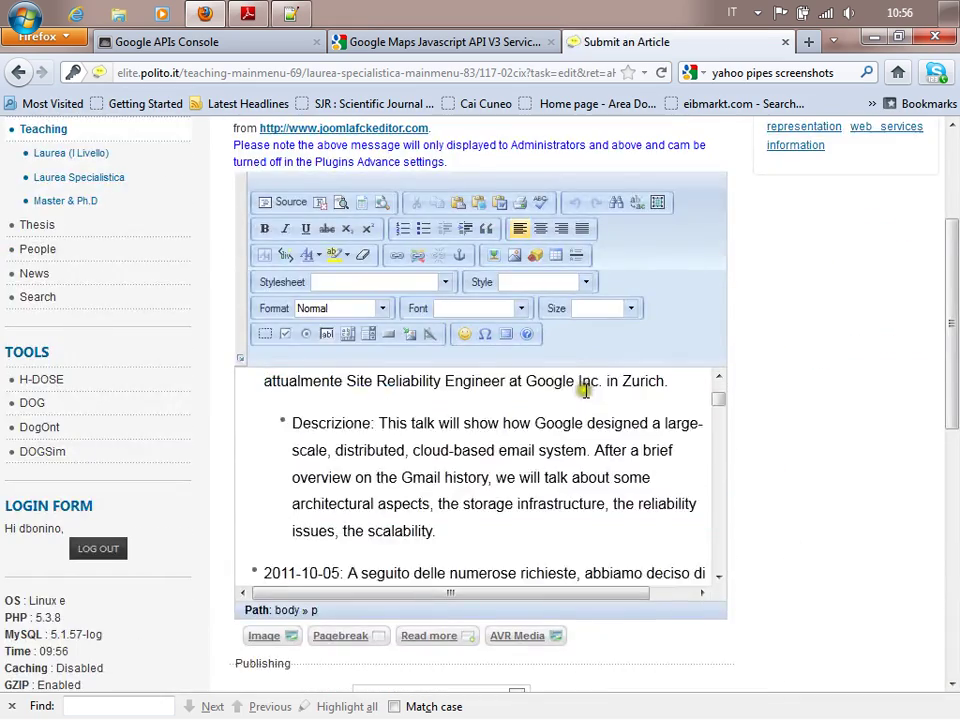
{"action": "scroll", "coordinate": [736, 445], "scroll_direction": "down", "scroll_amount": 1}
{"action": "scroll", "coordinate": [736, 445], "scroll_direction": "down", "scroll_amount": 2}
{"action": "scroll", "coordinate": [550, 266], "scroll_direction": "down", "scroll_amount": 10}
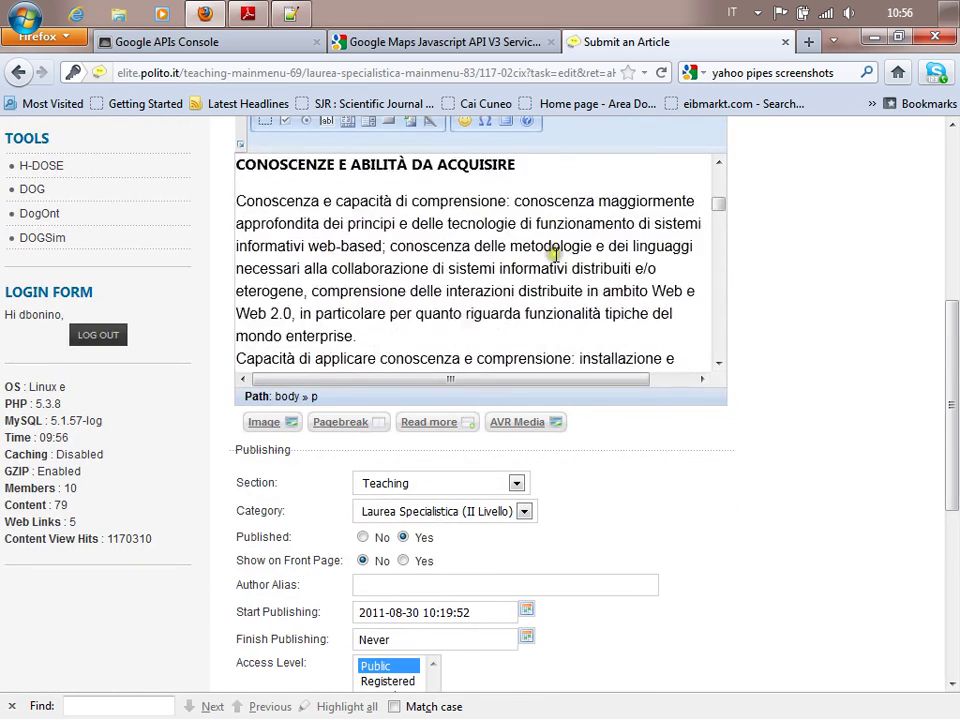
{"action": "scroll", "coordinate": [559, 270], "scroll_direction": "down", "scroll_amount": 15}
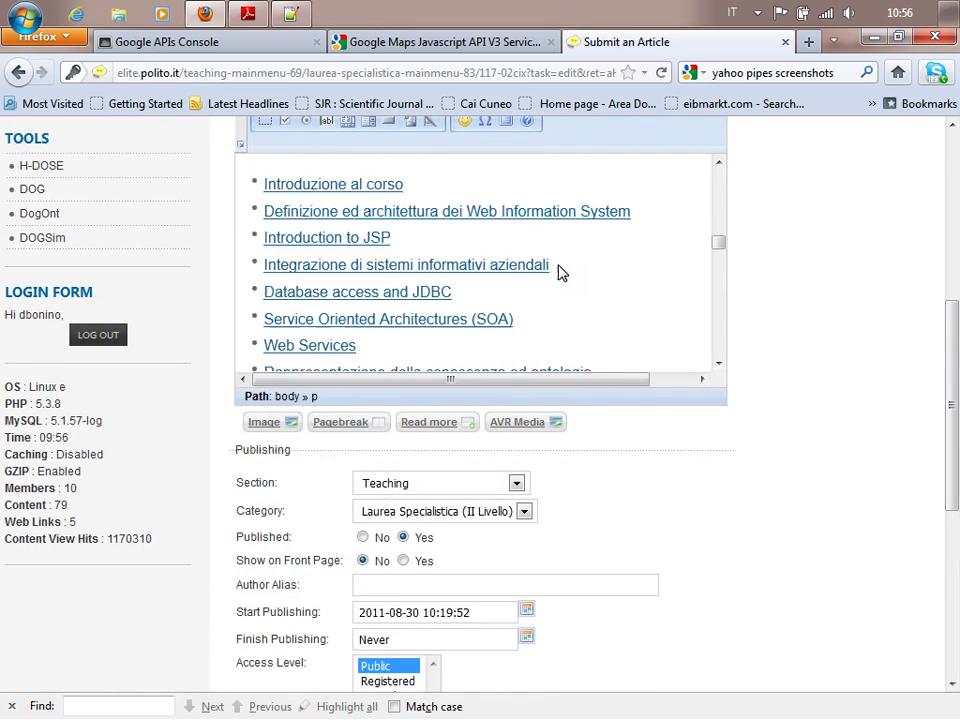
{"action": "scroll", "coordinate": [559, 268], "scroll_direction": "down", "scroll_amount": 15}
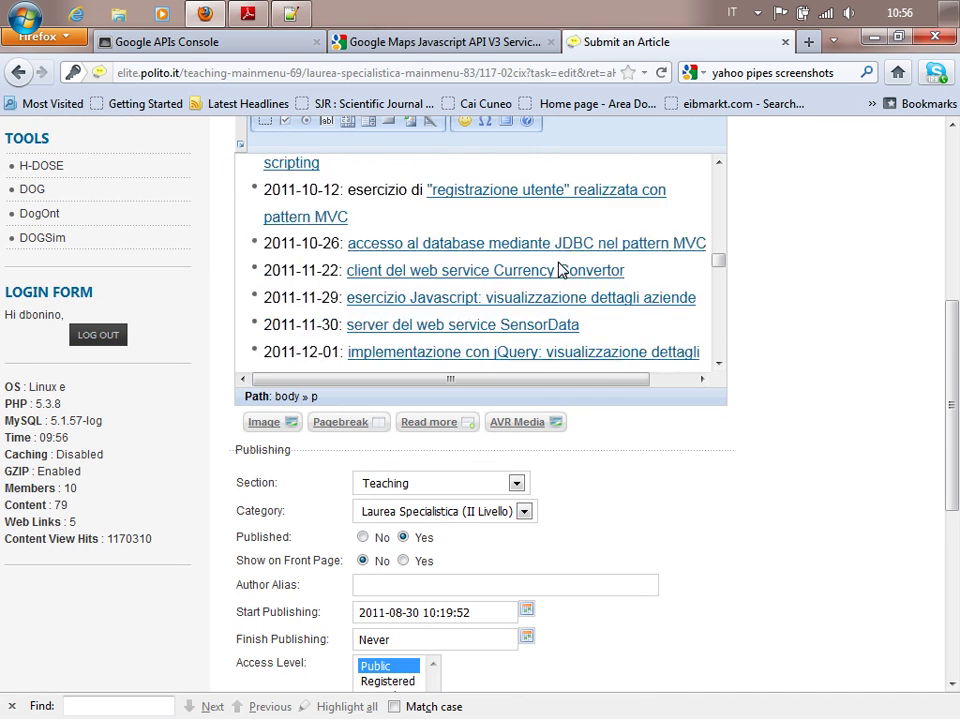
{"action": "scroll", "coordinate": [559, 270], "scroll_direction": "down", "scroll_amount": 8}
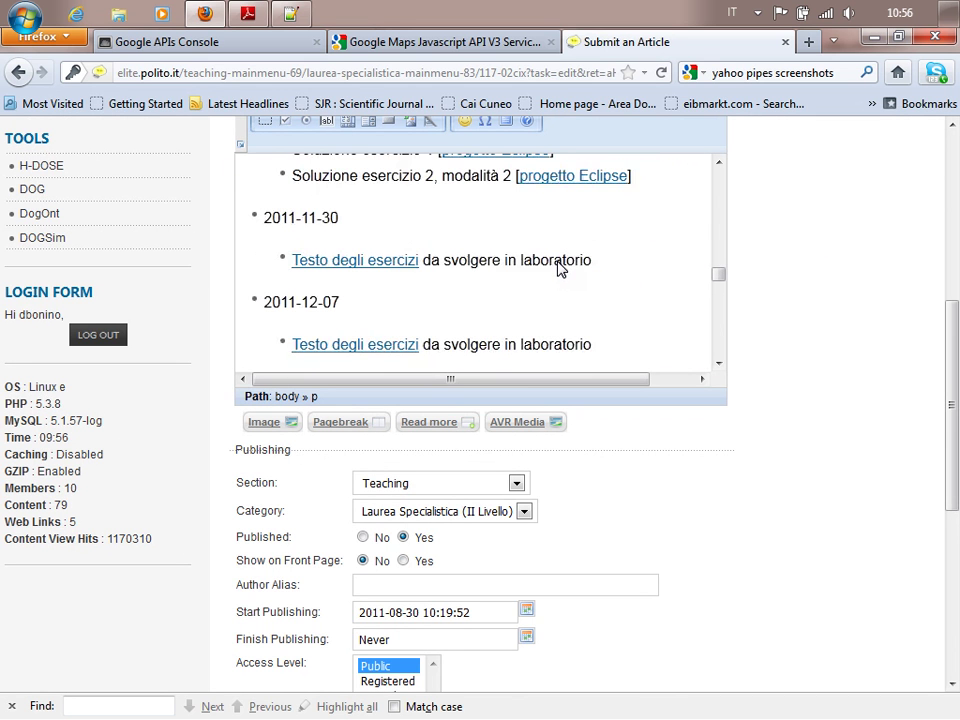
{"action": "scroll", "coordinate": [407, 317], "scroll_direction": "down", "scroll_amount": 7}
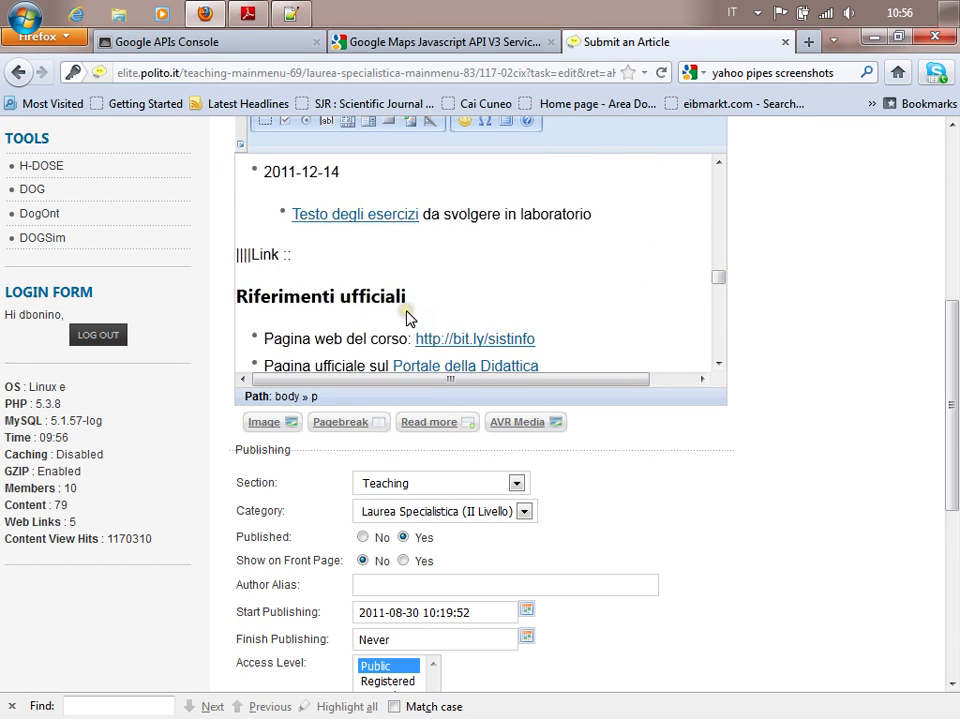
{"action": "scroll", "coordinate": [407, 290], "scroll_direction": "up", "scroll_amount": 3}
Insert a new bullet before 'Testo degli esercizi' under the 2011-12-14 entry.
{"action": "left_click", "coordinate": [358, 284]}
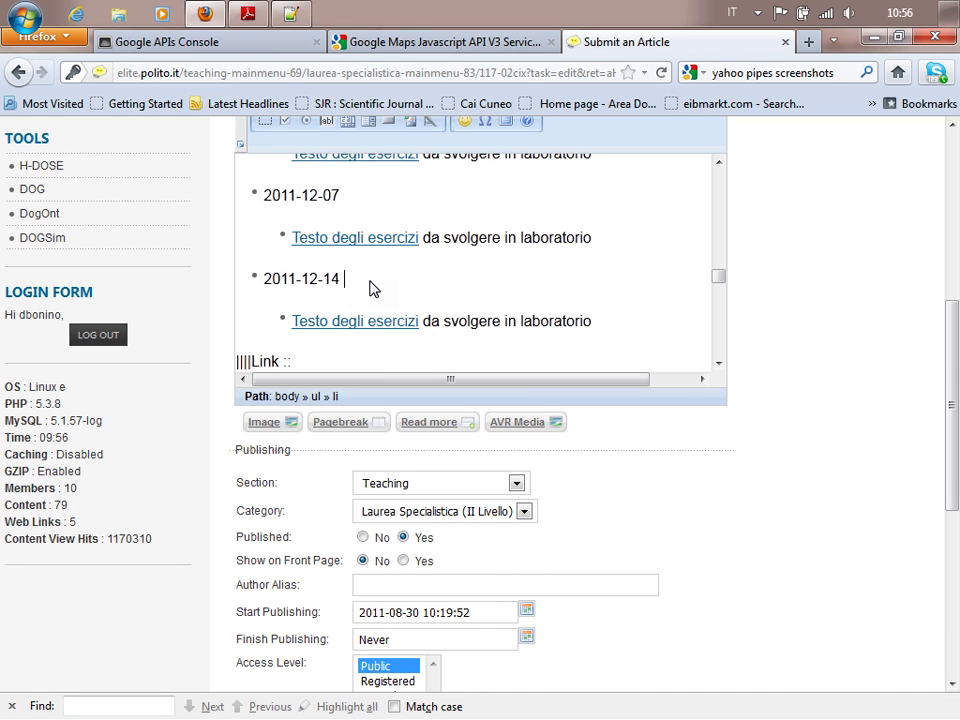
{"action": "left_click", "coordinate": [300, 320]}
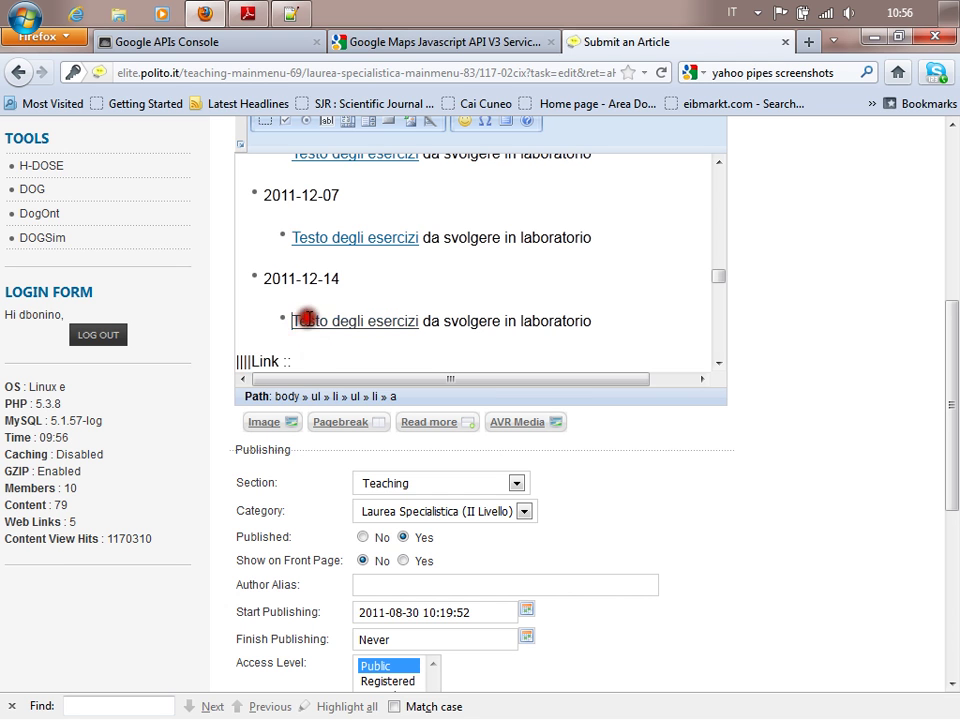
{"action": "key", "text": "Return"}
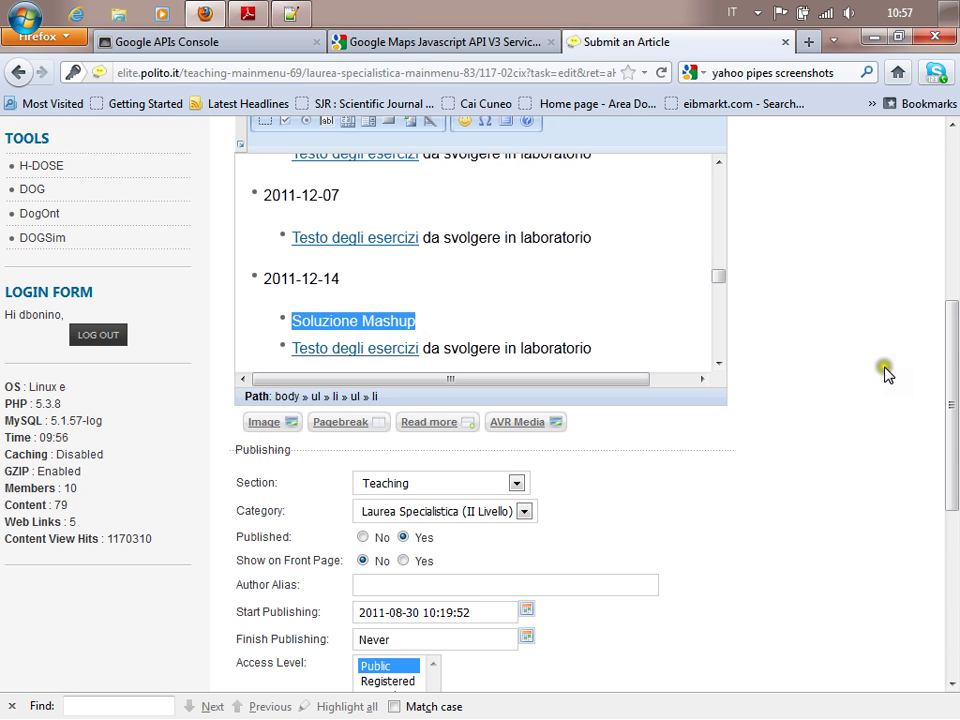
{"action": "scroll", "coordinate": [887, 373], "scroll_direction": "up", "scroll_amount": 3}
Start a link on the new text and browse the server to /courses/02CIX/es_aula/.
{"action": "left_click", "coordinate": [398, 254]}
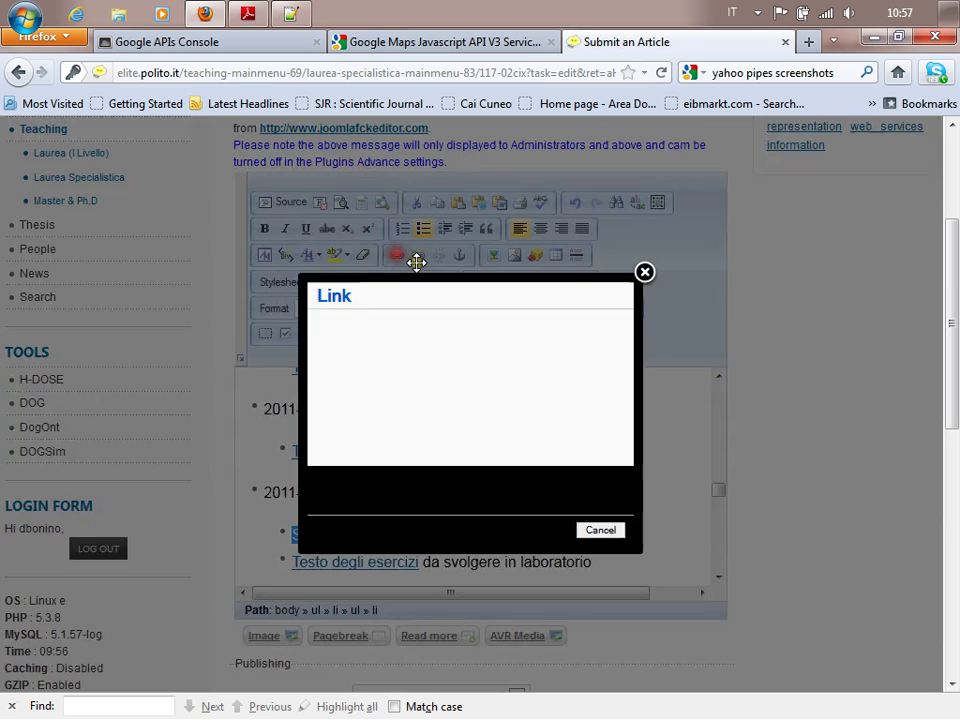
{"action": "left_click", "coordinate": [375, 431]}
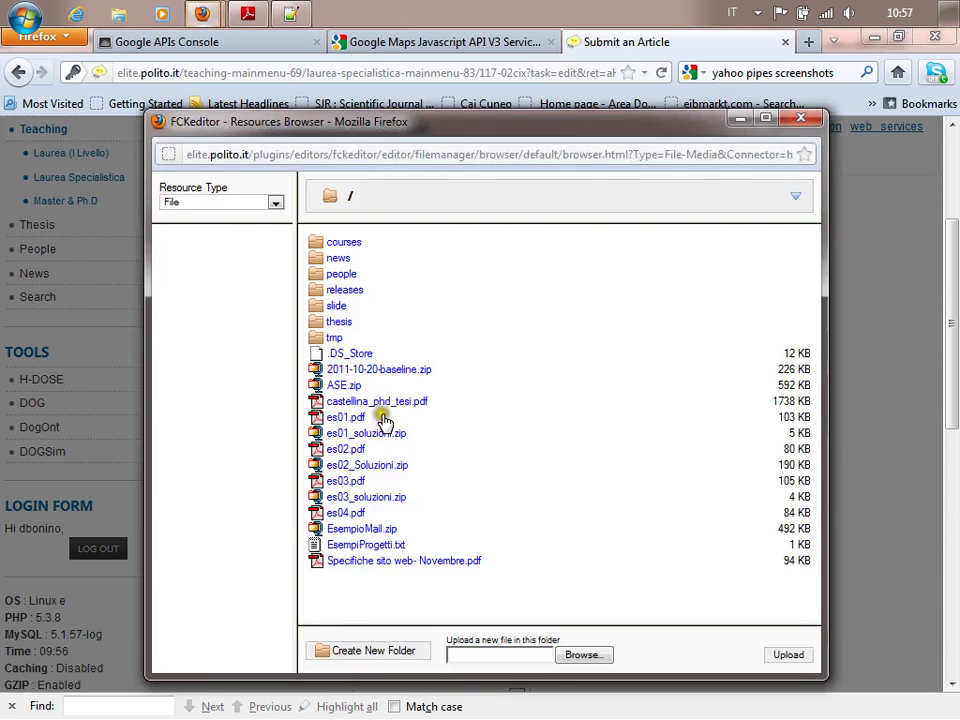
{"action": "left_click", "coordinate": [343, 243]}
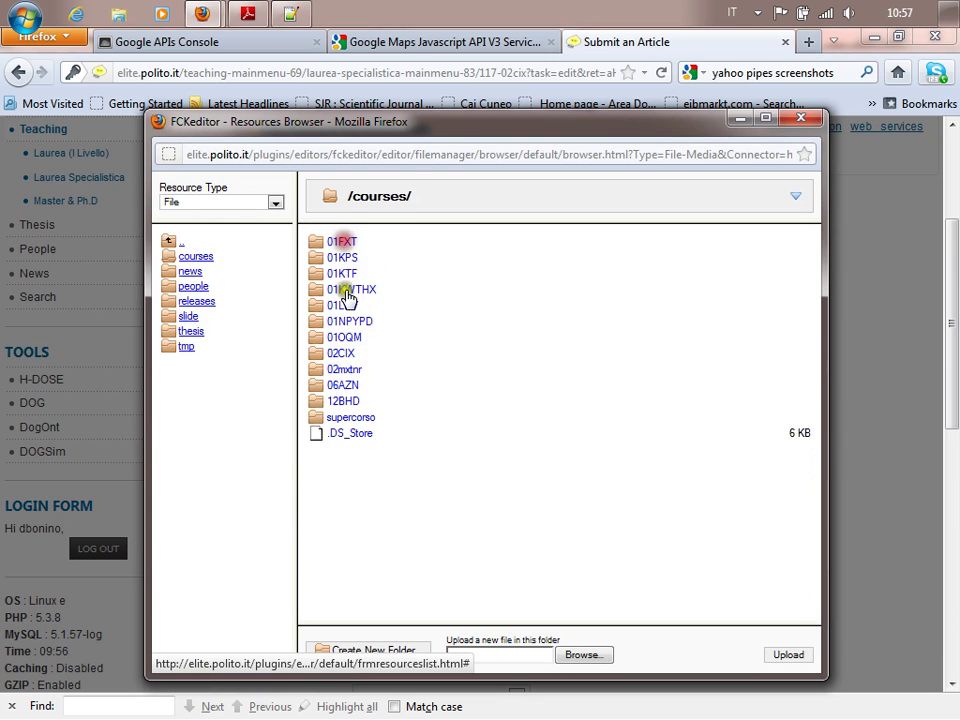
{"action": "left_click", "coordinate": [341, 355]}
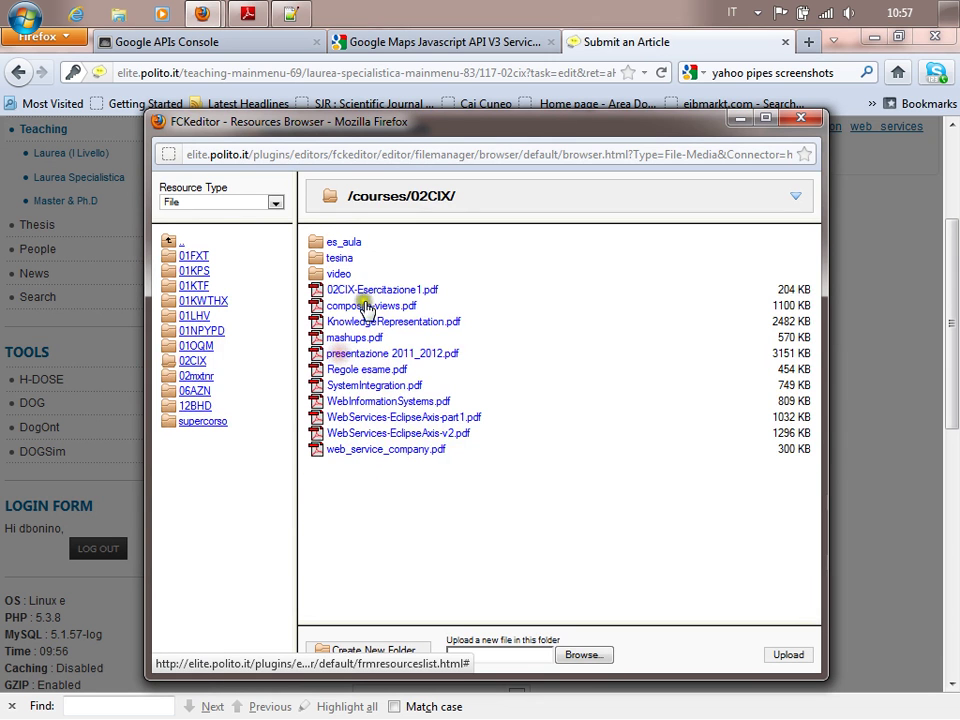
{"action": "left_click", "coordinate": [343, 242]}
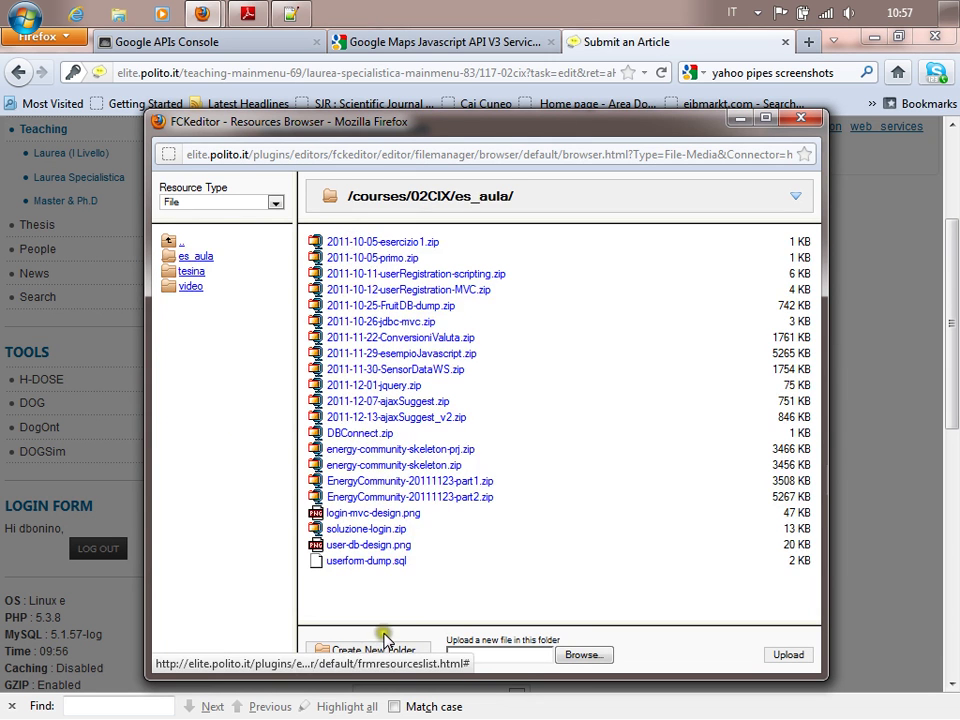
Upload the EnergyCommunity-20111214 zip from Esercitazione_8 into es_aula, then show the desktop.
{"action": "left_click", "coordinate": [586, 656]}
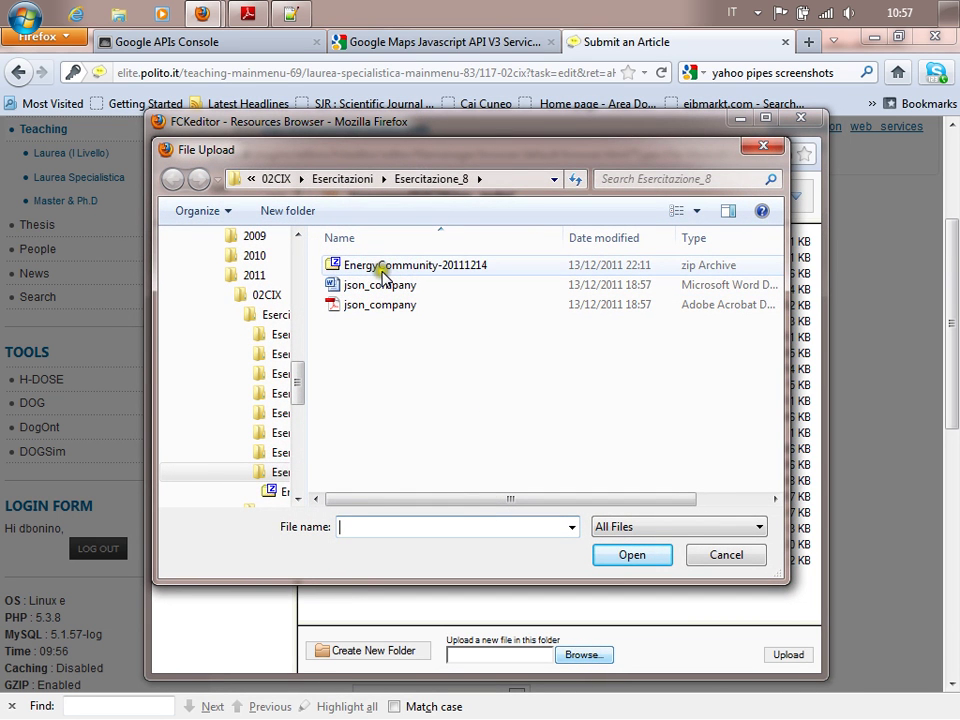
{"action": "left_click", "coordinate": [384, 272]}
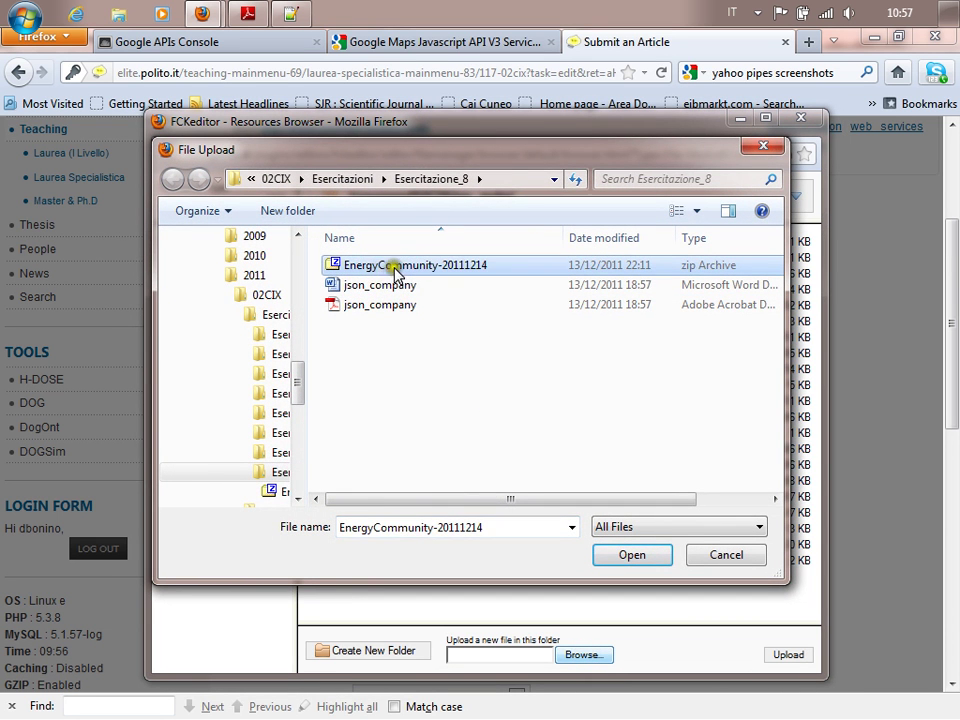
{"action": "left_click", "coordinate": [322, 179]}
{"action": "double_click", "coordinate": [377, 403]}
{"action": "left_click", "coordinate": [420, 264]}
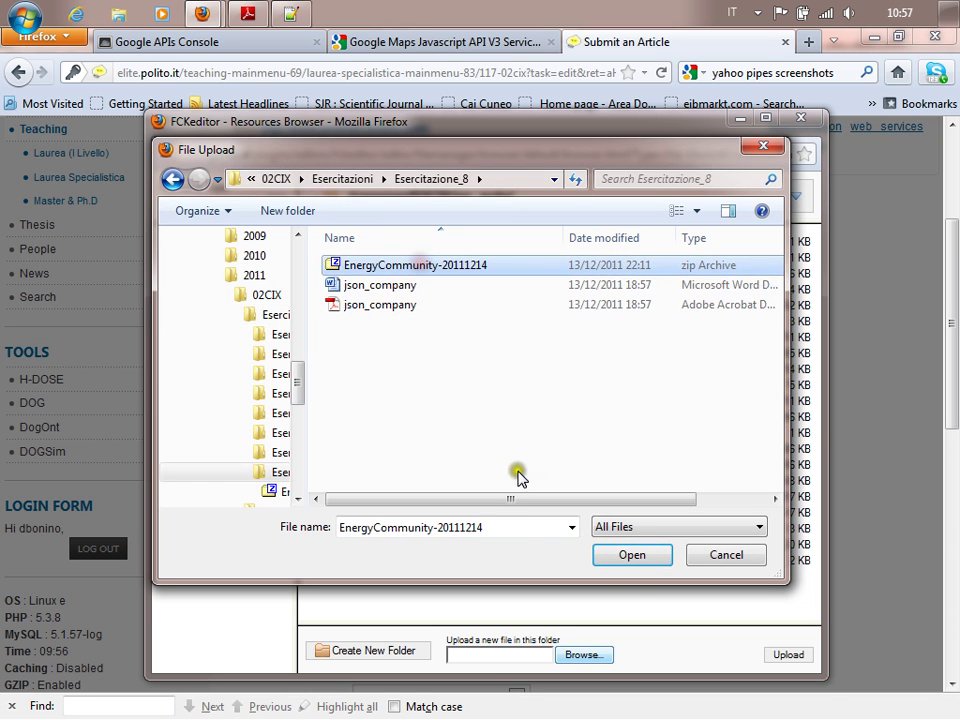
{"action": "left_click", "coordinate": [617, 557]}
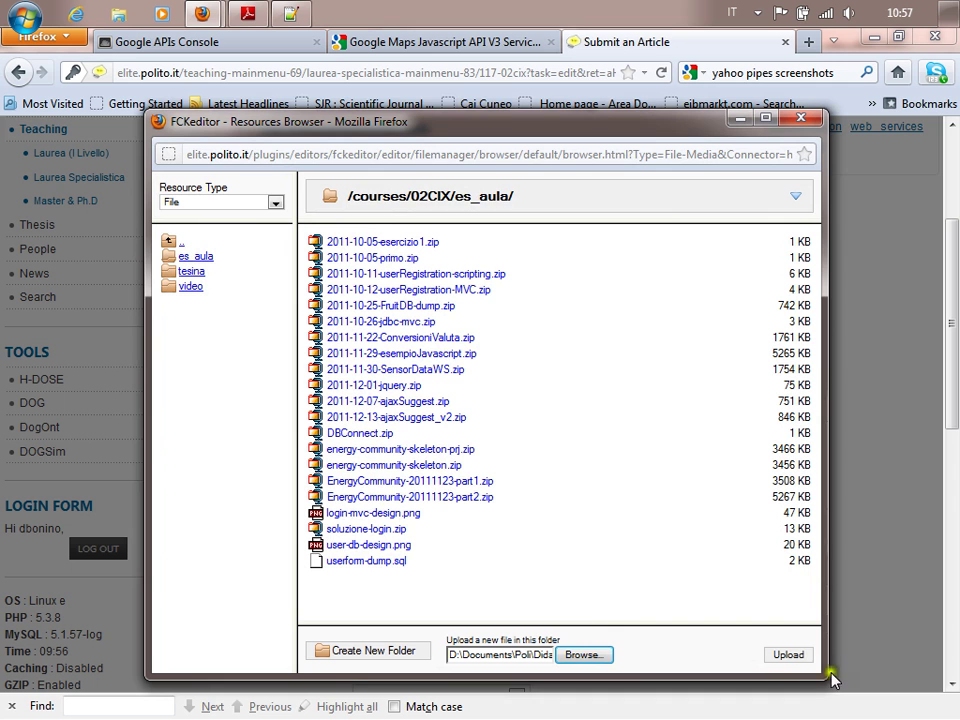
{"action": "left_click", "coordinate": [804, 657]}
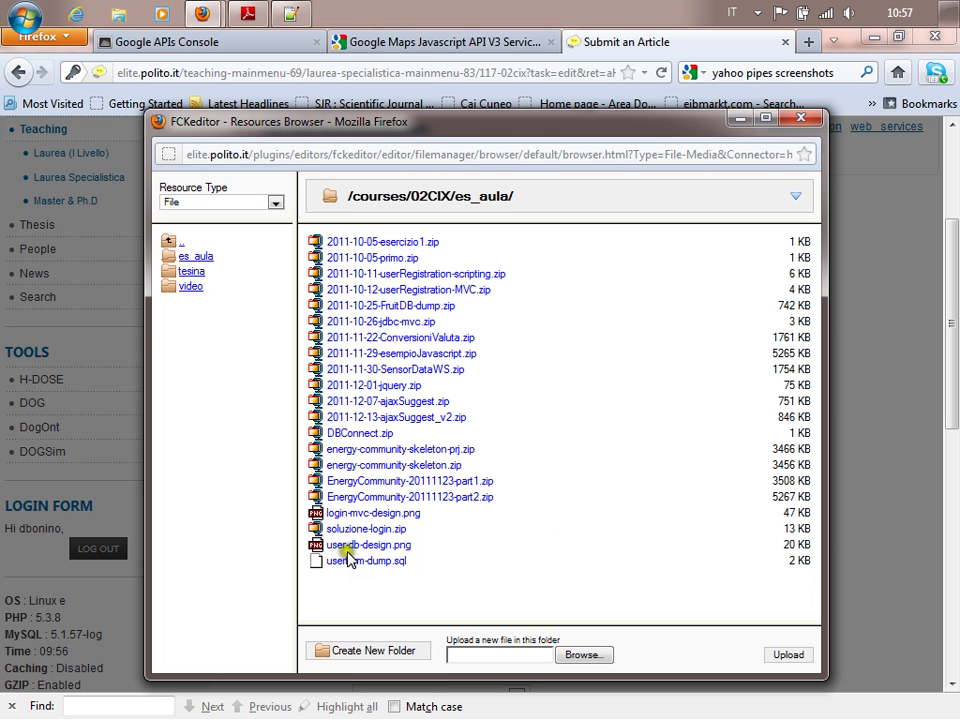
{"action": "left_click", "coordinate": [948, 18]}
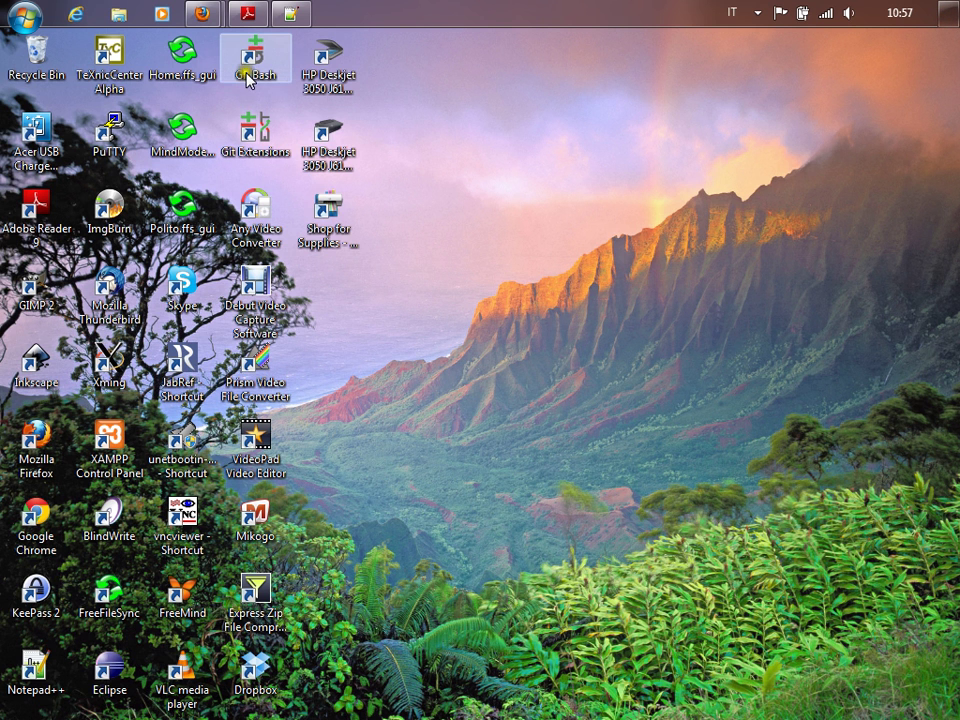
Search the Start menu for 'filezilla' and launch FileZilla.
{"action": "left_click", "coordinate": [24, 16]}
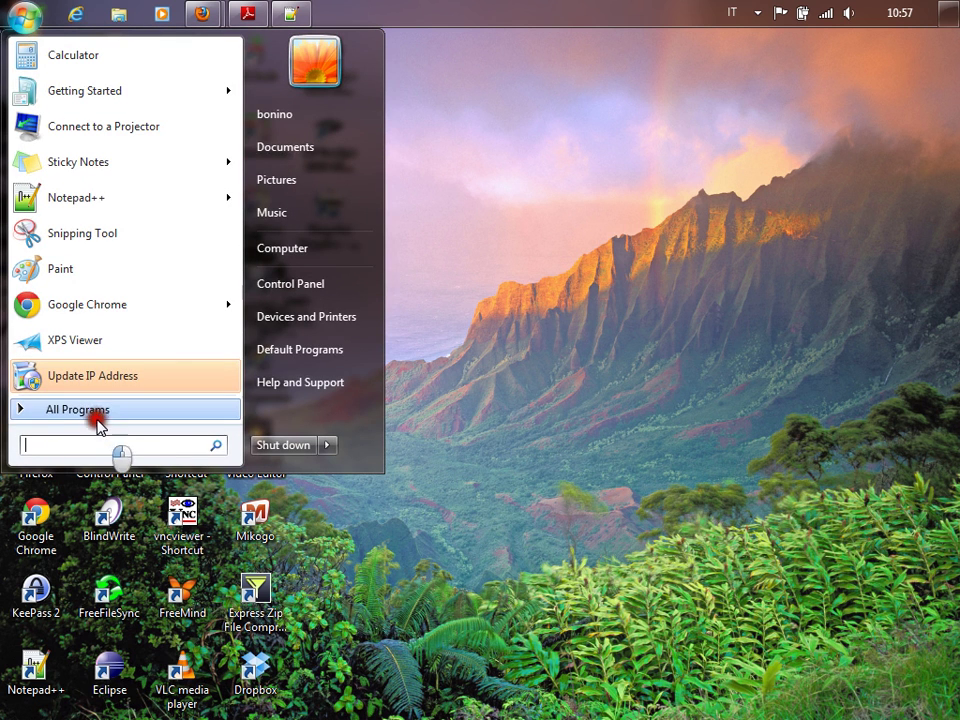
{"action": "type", "text": "file"}
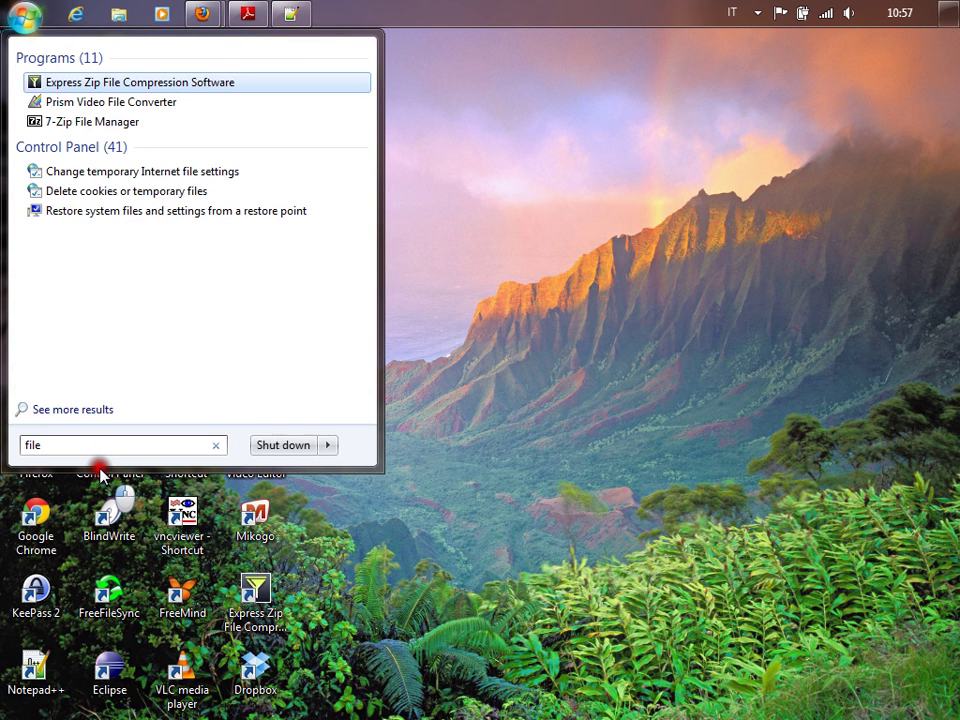
{"action": "type", "text": "zilla"}
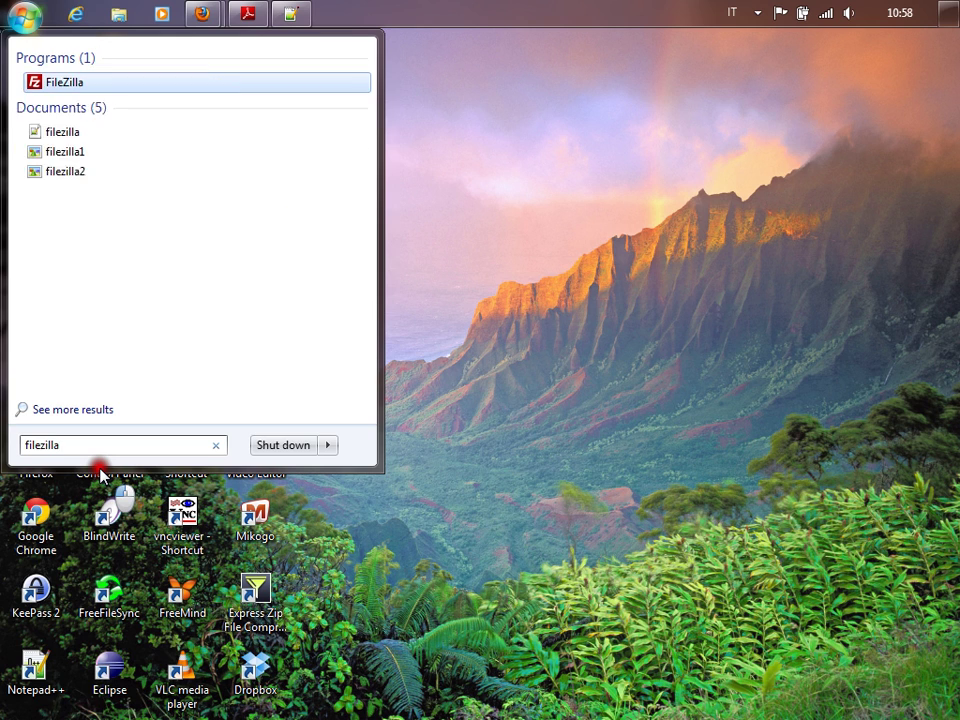
{"action": "key", "text": "Return"}
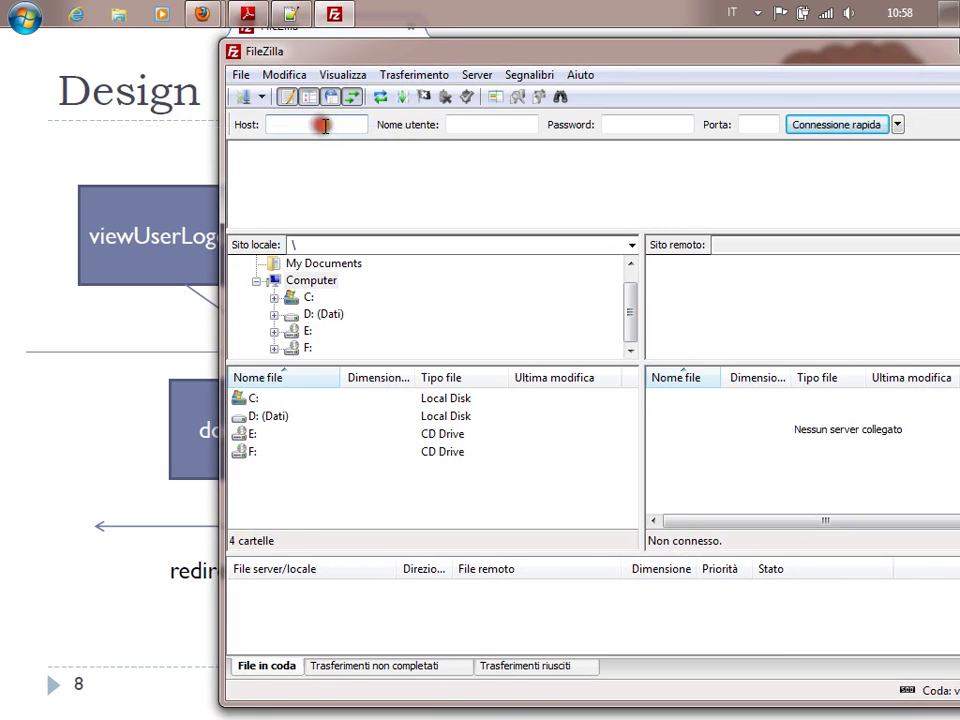
Quick-connect to evancon.polito.it with the username, password and default port.
{"action": "left_click", "coordinate": [264, 97]}
{"action": "left_click", "coordinate": [260, 97]}
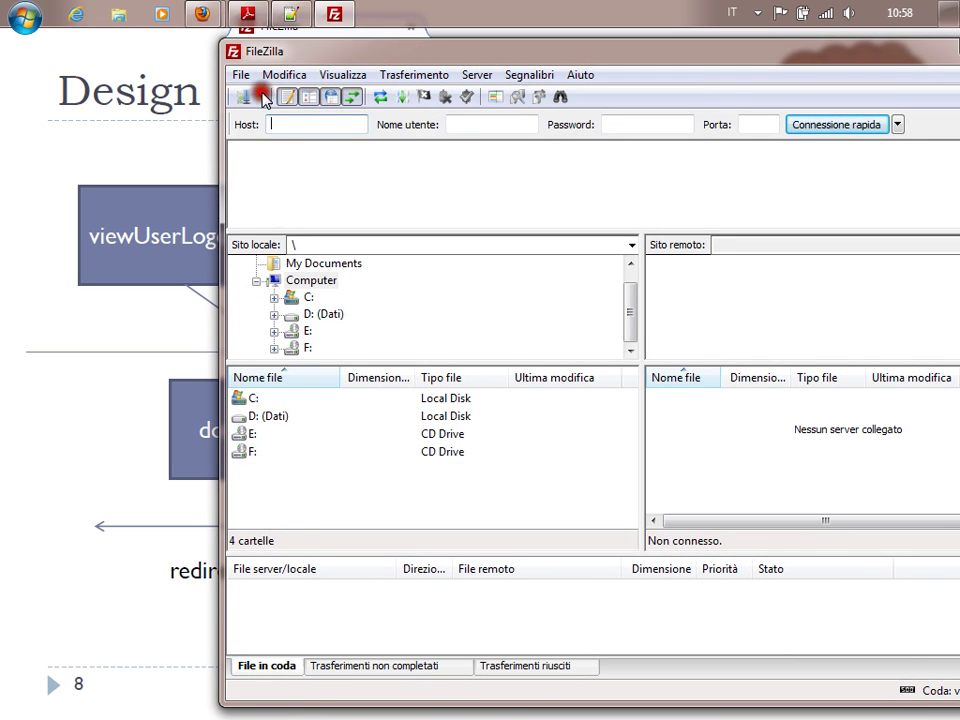
{"action": "left_click", "coordinate": [308, 124]}
{"action": "type", "text": "evancon.polito.it"}
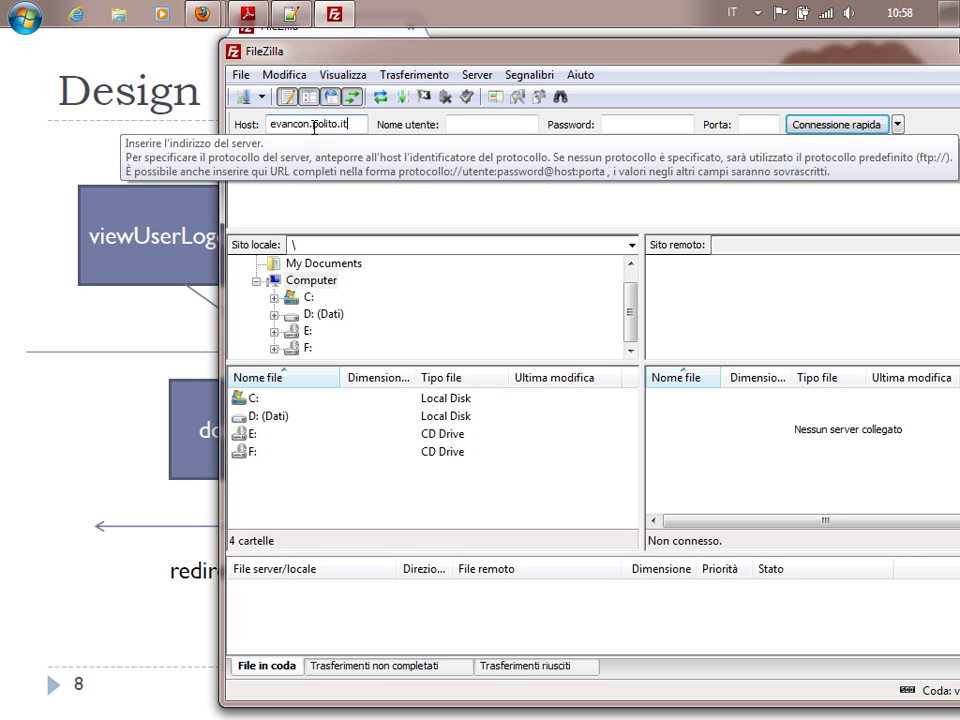
{"action": "key", "text": "Tab"}
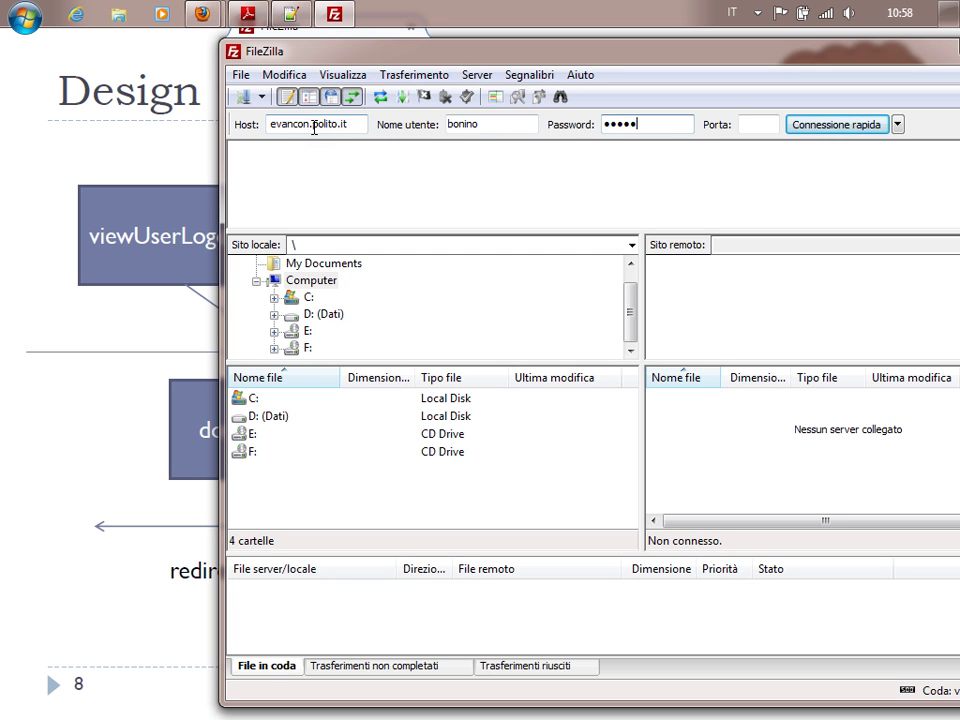
{"action": "left_click", "coordinate": [757, 123]}
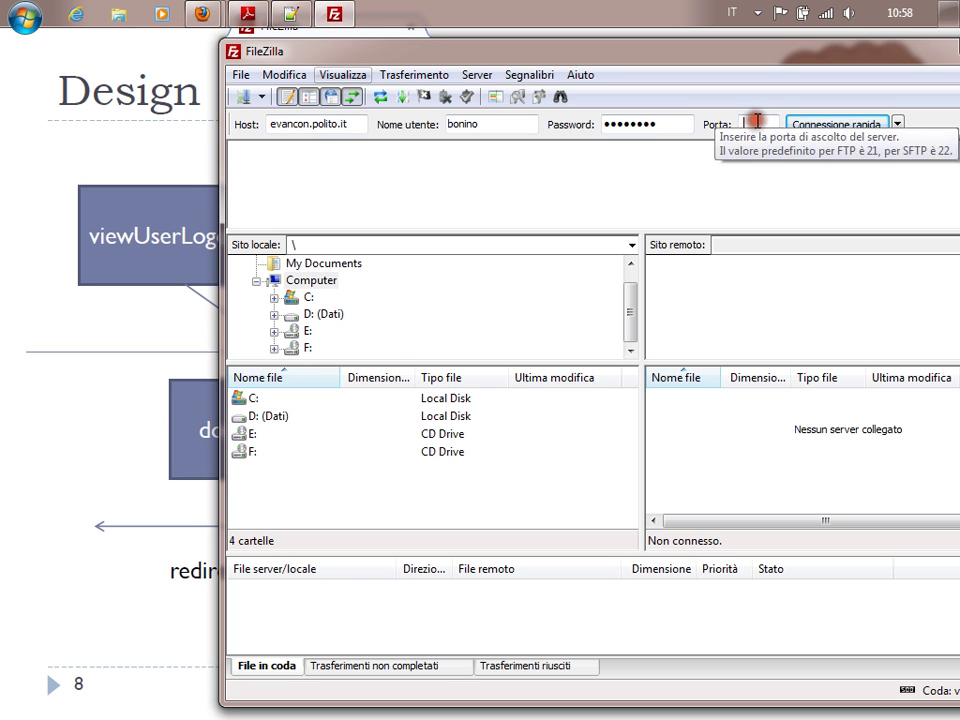
{"action": "left_click", "coordinate": [833, 127]}
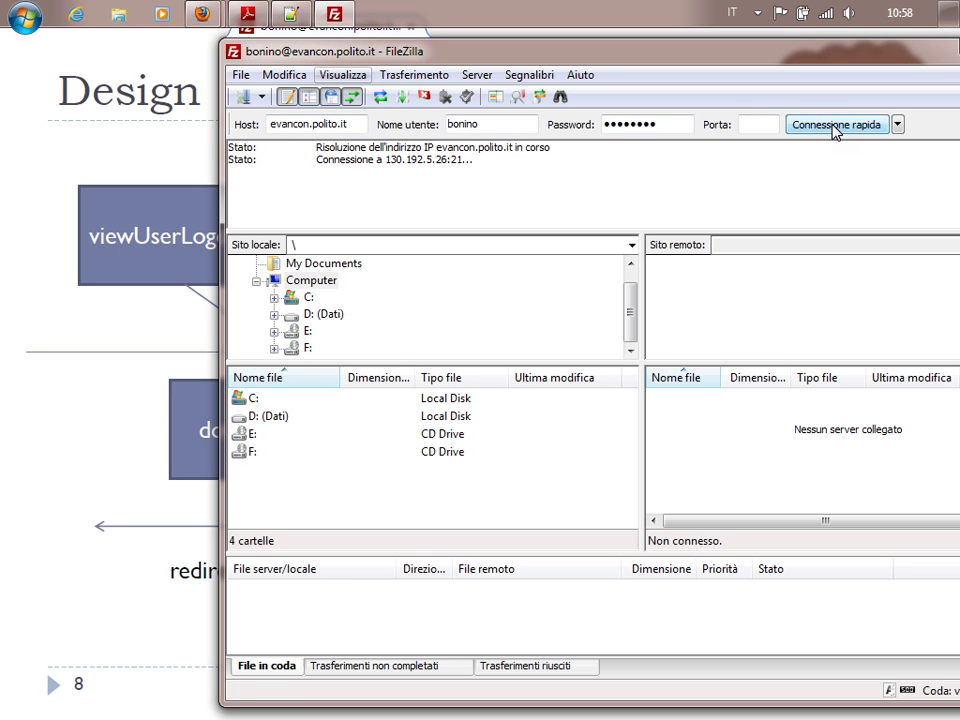
Retry the connection on port 23 and via the recent-connections history, then look for site management.
{"action": "left_click", "coordinate": [747, 124]}
{"action": "type", "text": "23"}
{"action": "left_click", "coordinate": [815, 124]}
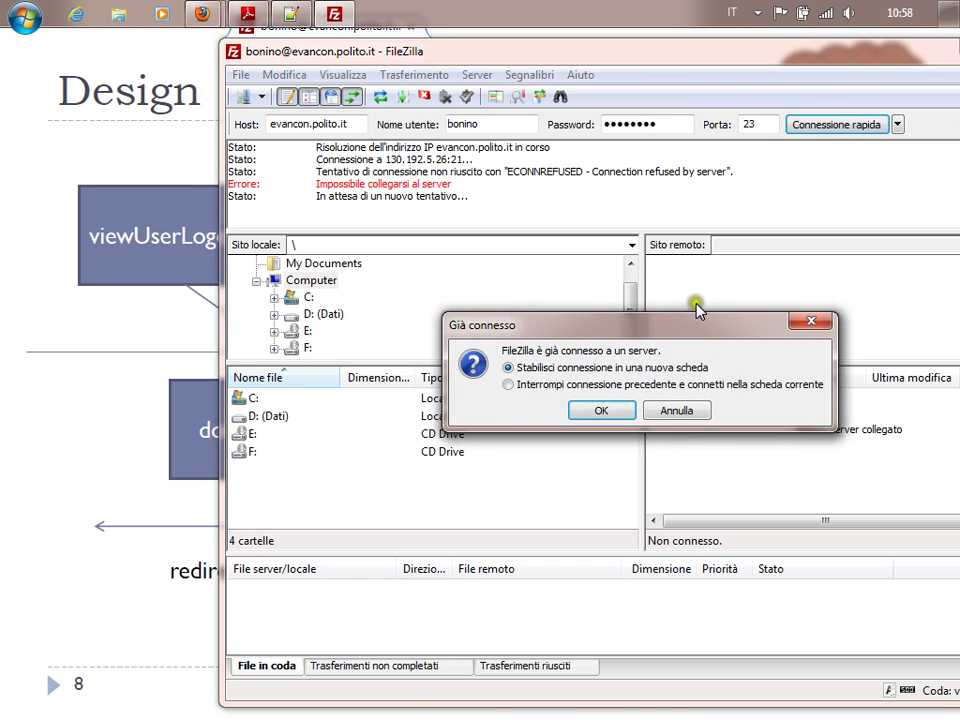
{"action": "left_click", "coordinate": [625, 385]}
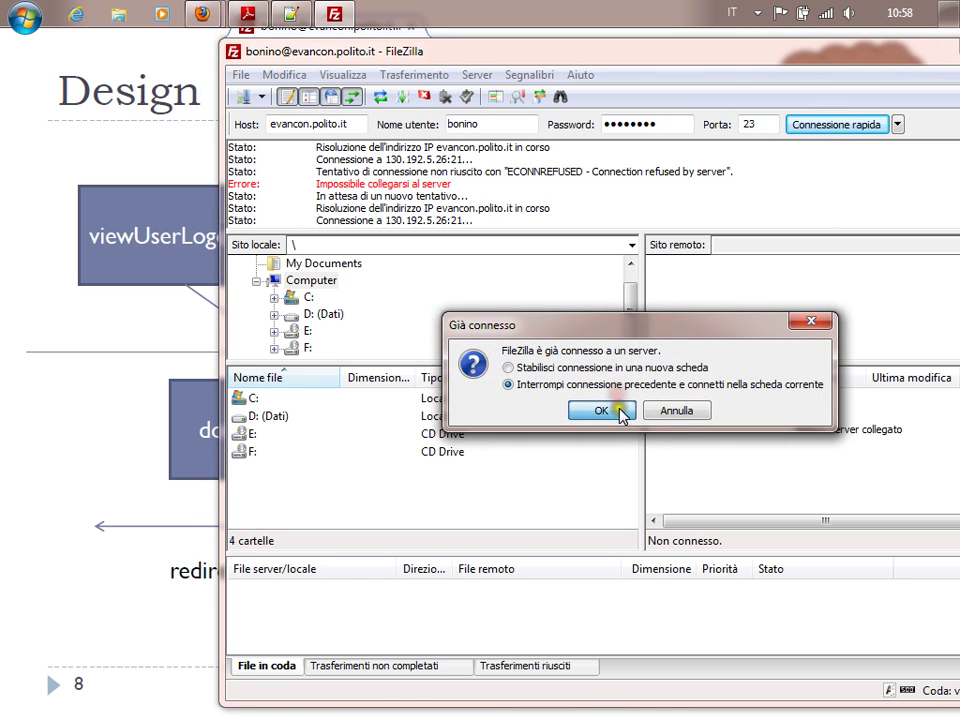
{"action": "left_click", "coordinate": [617, 410]}
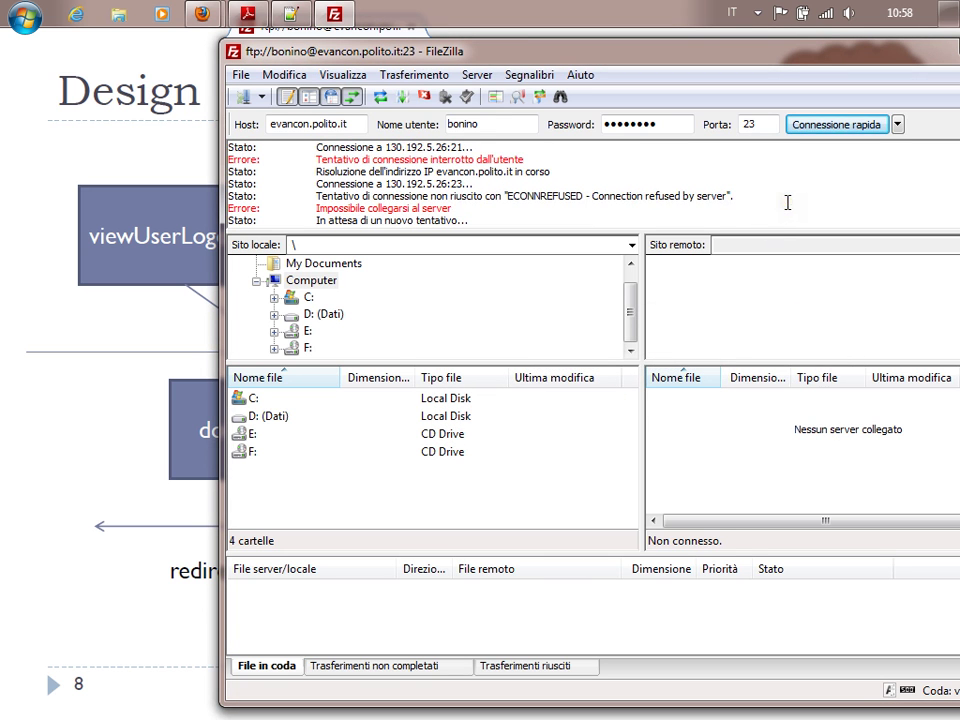
{"action": "left_click", "coordinate": [897, 124]}
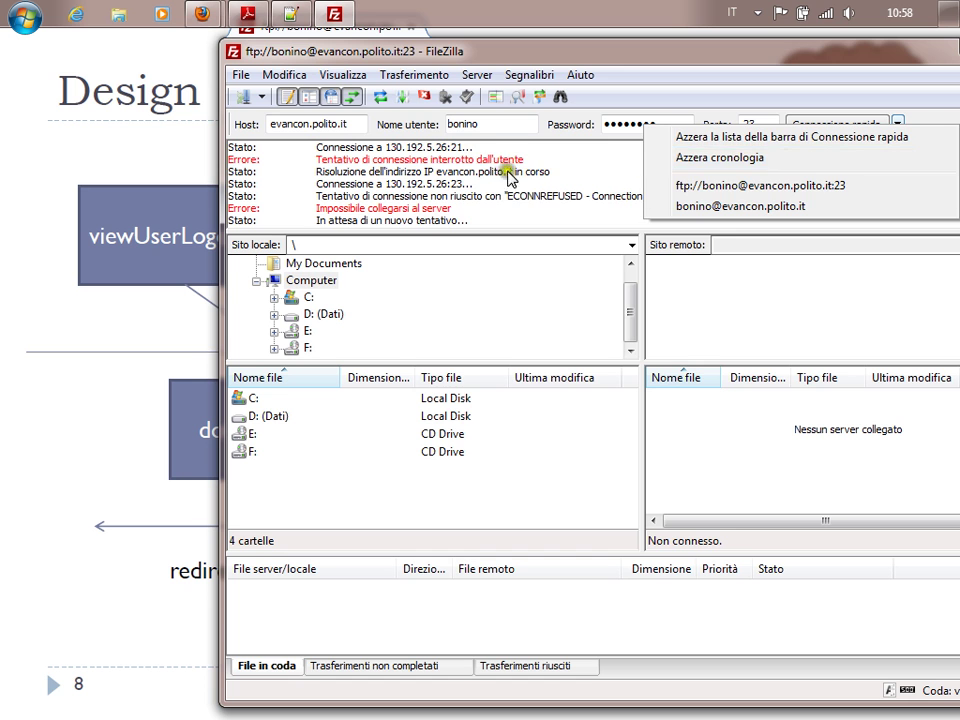
{"action": "left_click", "coordinate": [660, 204]}
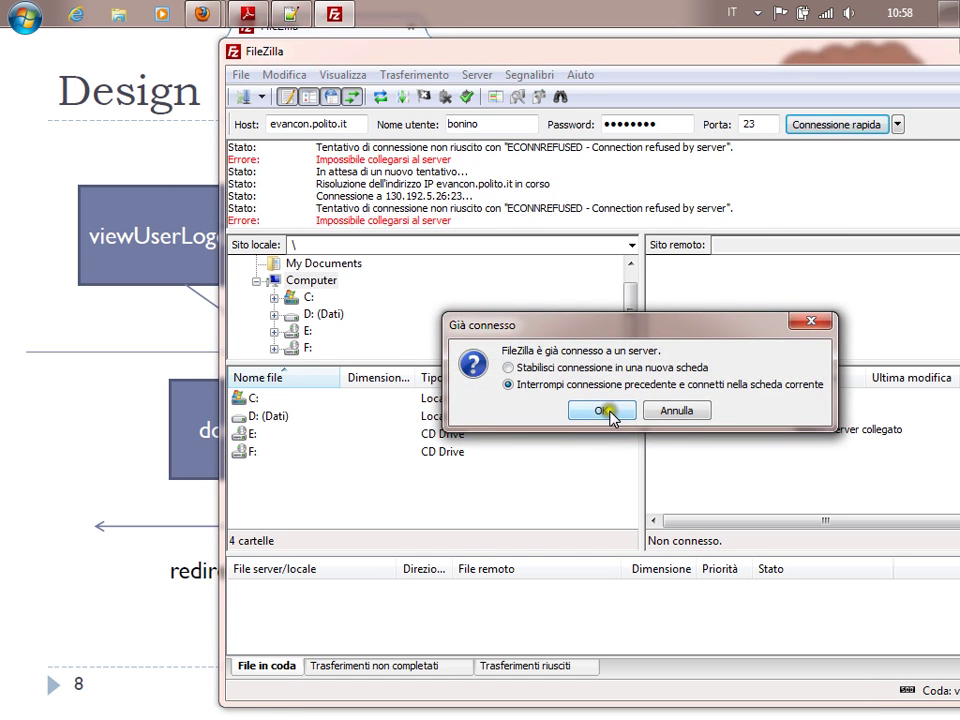
{"action": "left_click", "coordinate": [614, 413]}
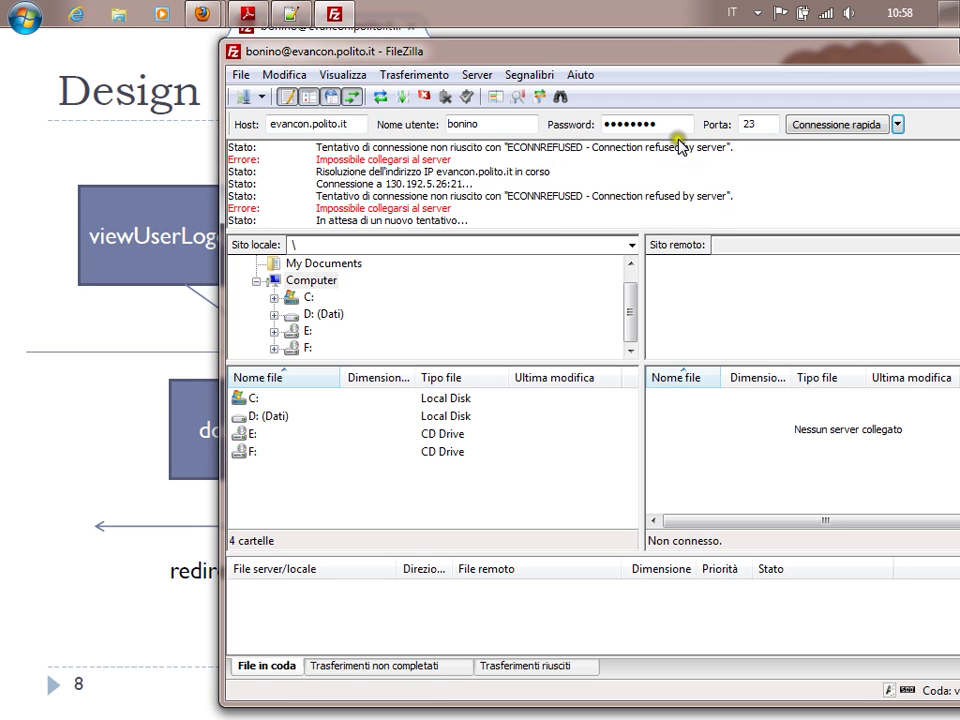
{"action": "left_click", "coordinate": [261, 96]}
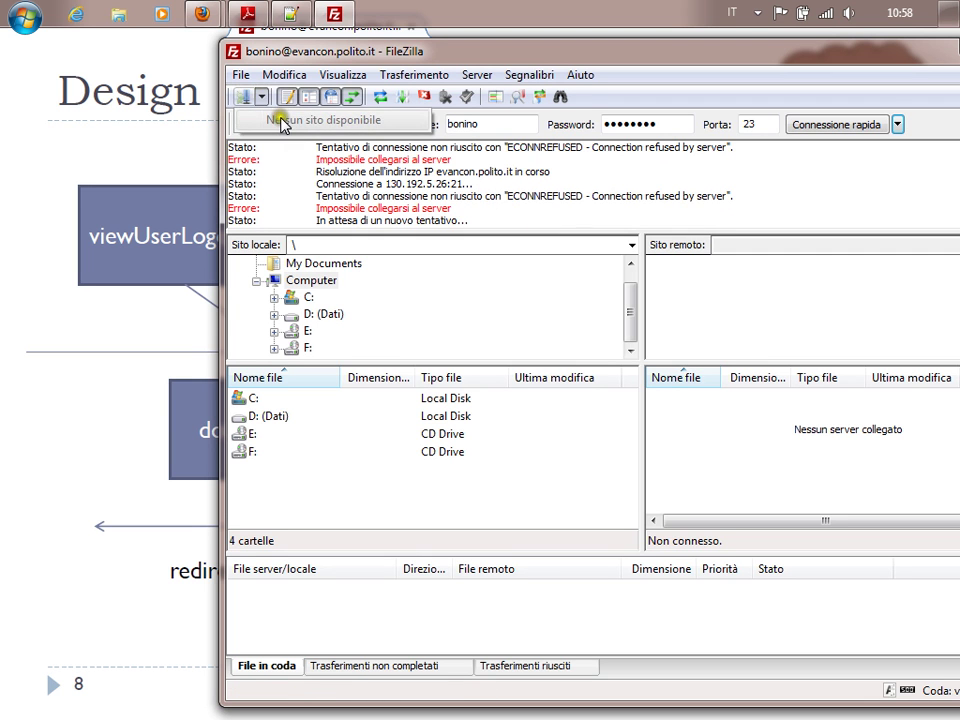
{"action": "left_click", "coordinate": [241, 74]}
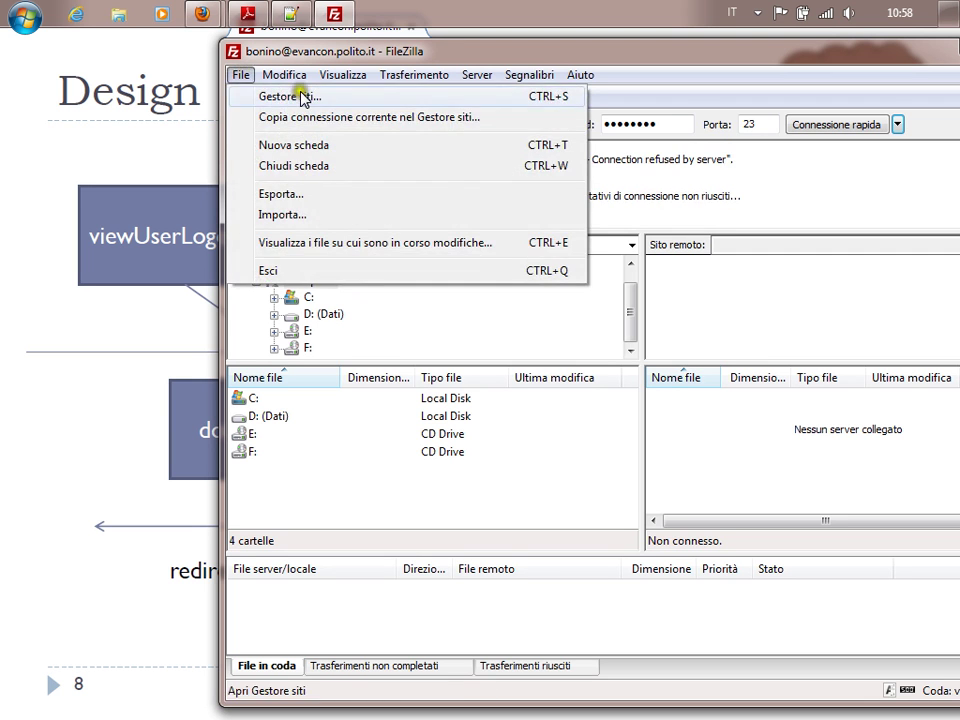
Create a new site in Gestore siti using SFTP with the Richiedi password logon type.
{"action": "left_click", "coordinate": [290, 97]}
{"action": "left_click", "coordinate": [430, 459]}
{"action": "left_click", "coordinate": [705, 239]}
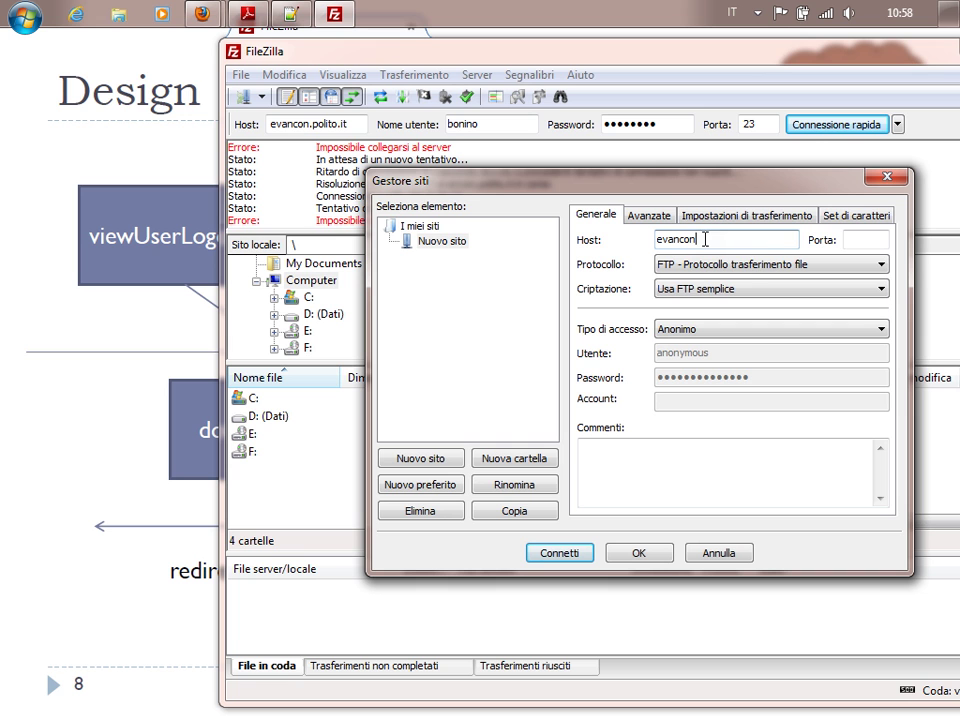
{"action": "left_click", "coordinate": [764, 262]}
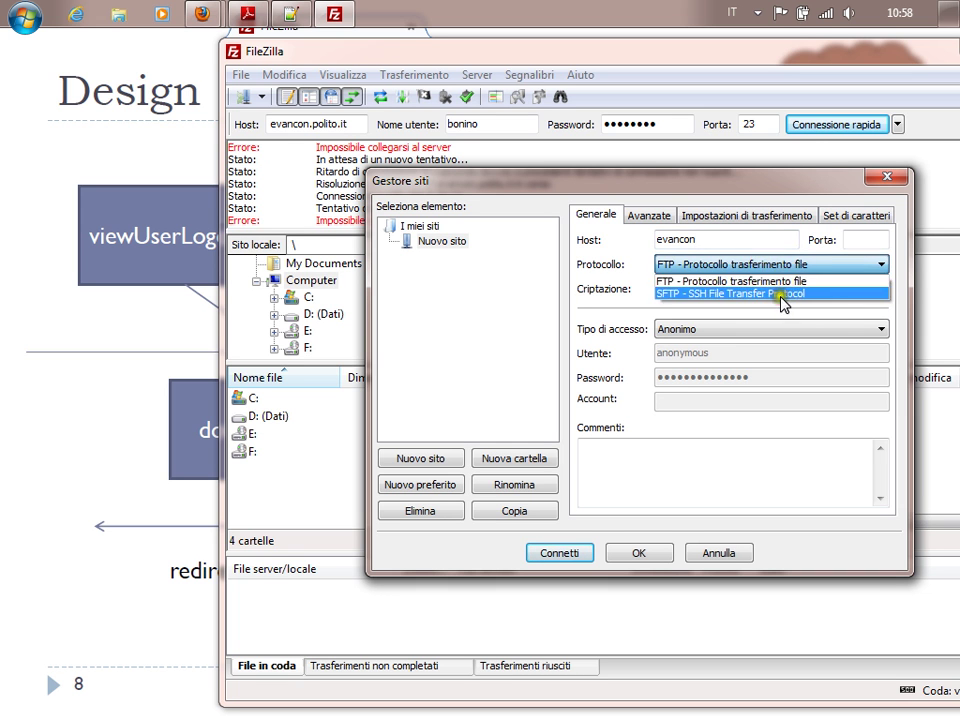
{"action": "left_click", "coordinate": [772, 292]}
{"action": "left_click", "coordinate": [718, 327]}
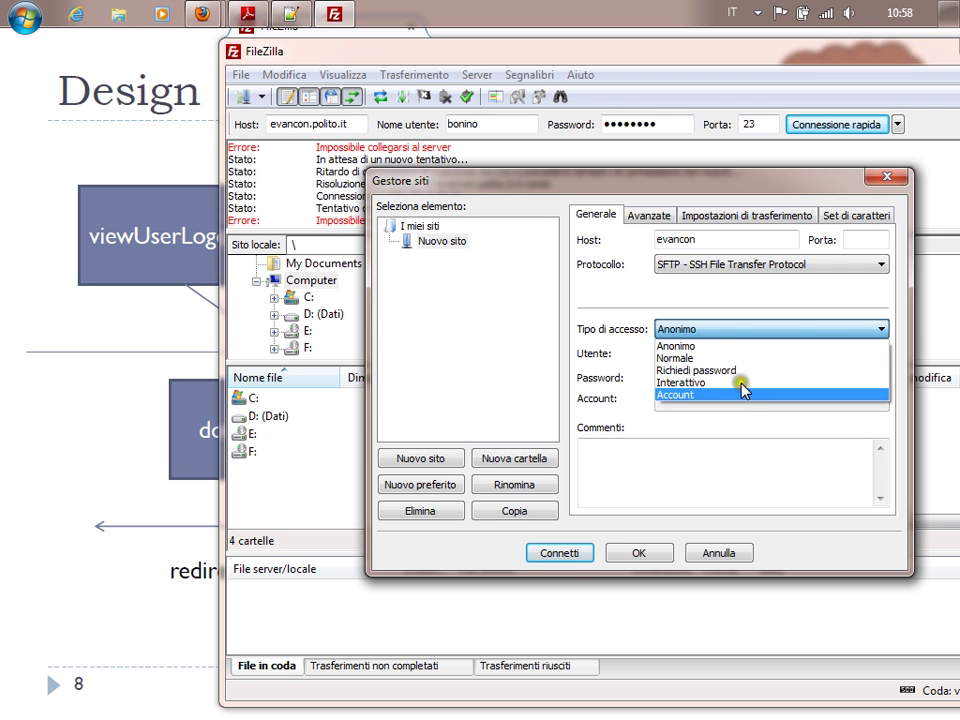
{"action": "left_click", "coordinate": [690, 370]}
Replace the anonymous username, re-enter the host, save the site and connect to 'Nuovo sito'.
{"action": "left_click", "coordinate": [723, 350]}
{"action": "left_click_drag", "start_coordinate": [723, 350], "coordinate": [655, 350]}
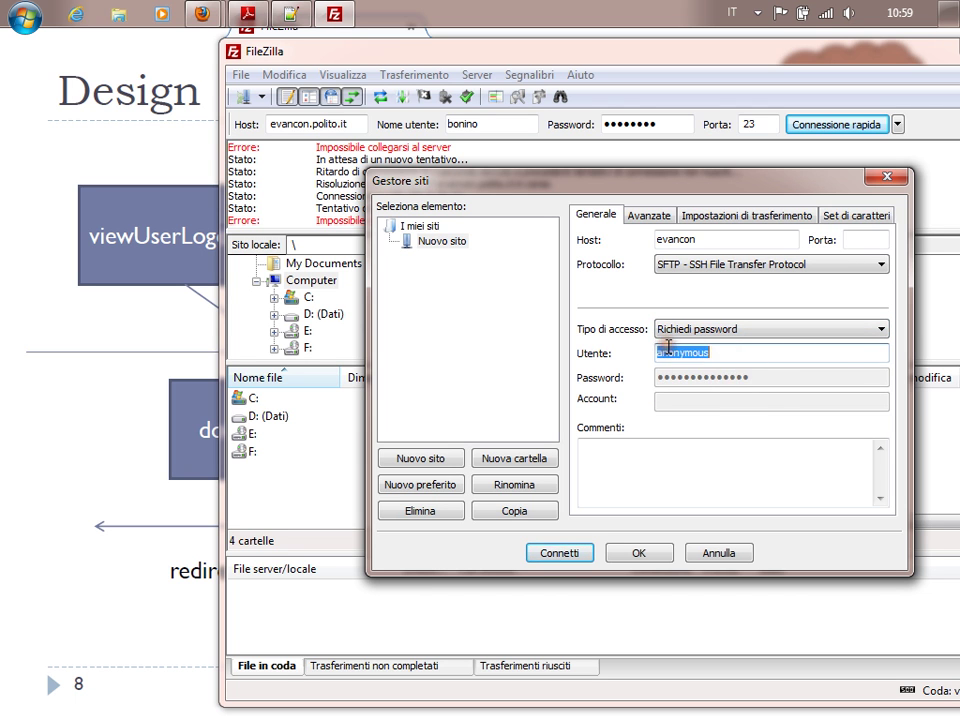
{"action": "type", "text": "bonino"}
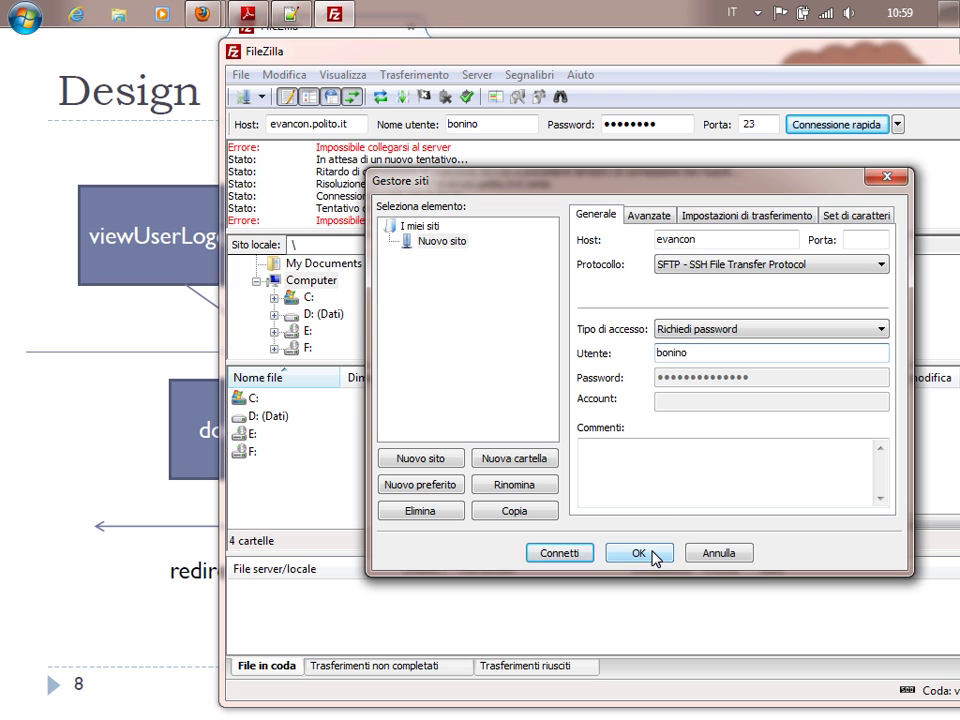
{"action": "double_click", "coordinate": [707, 240]}
{"action": "key", "text": "BackSpace"}
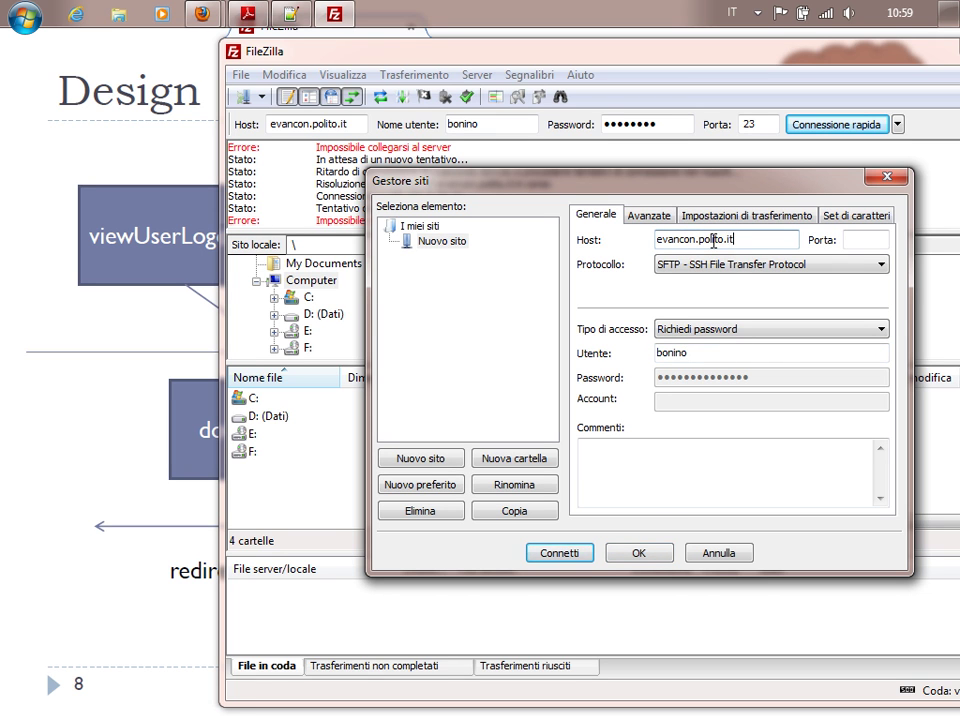
{"action": "left_click", "coordinate": [645, 558]}
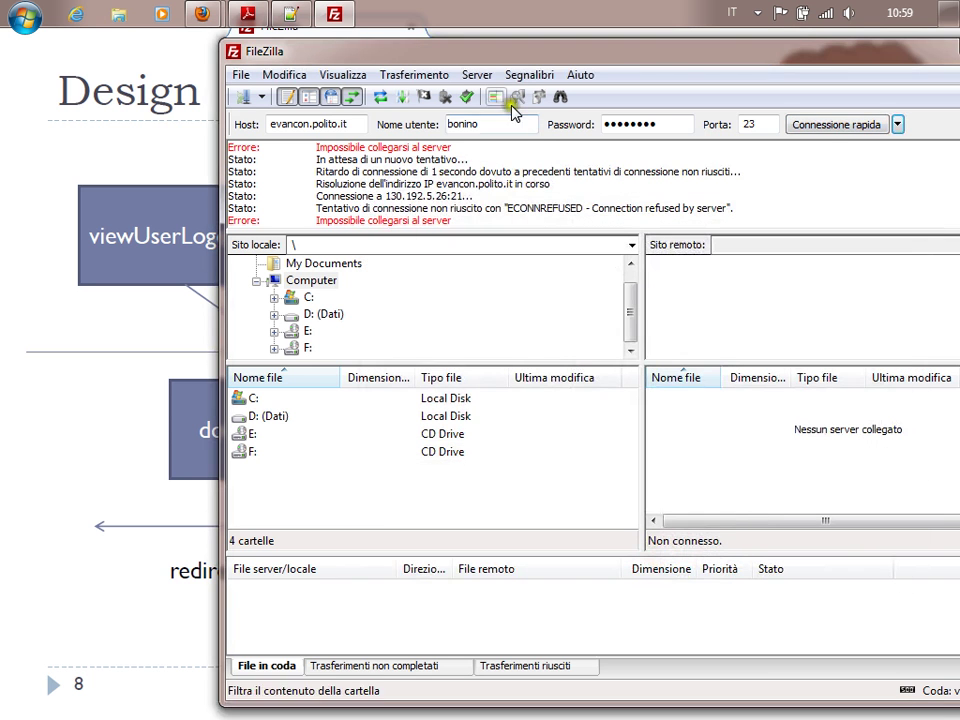
{"action": "left_click", "coordinate": [261, 97]}
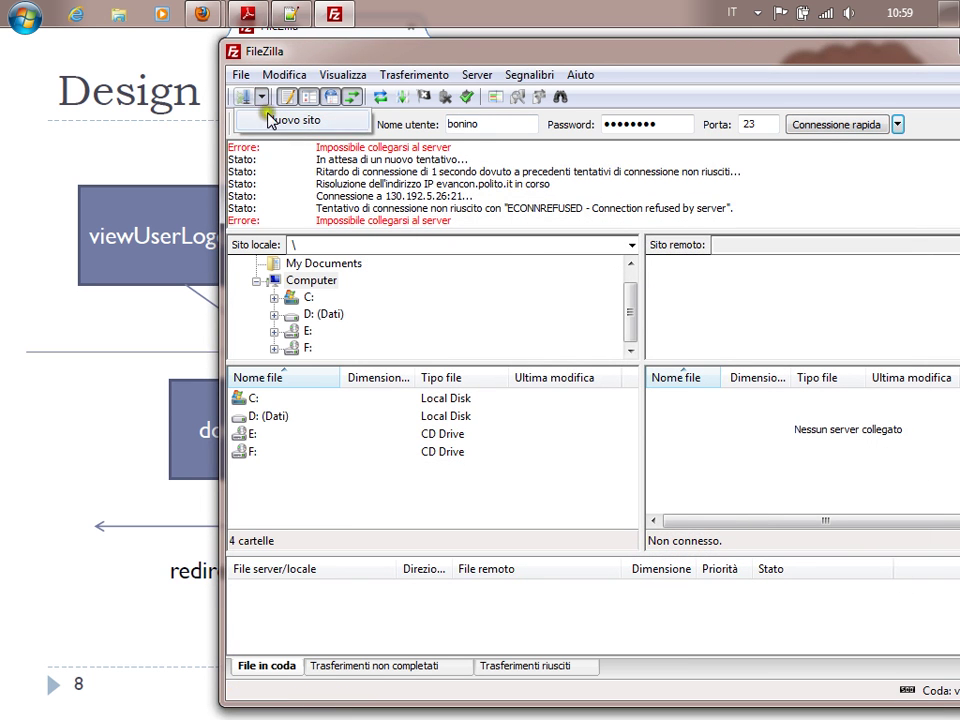
{"action": "left_click", "coordinate": [272, 120]}
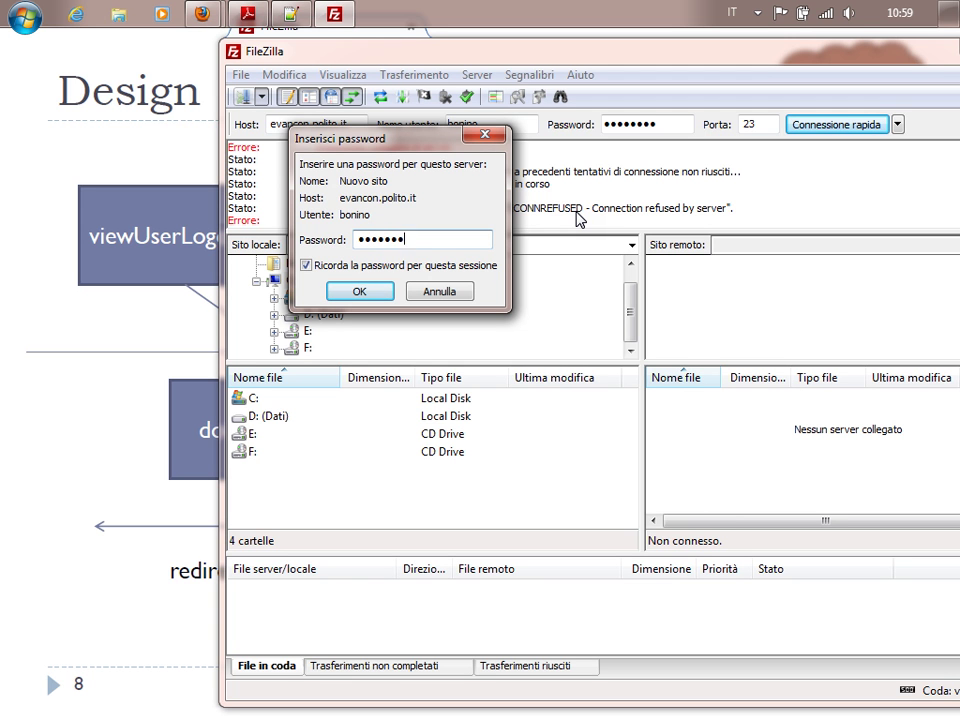
Log in over SFTP, accept the host key, and open the remote /elite/files/courses/02CIX/es_aula folder.
{"action": "left_click", "coordinate": [359, 291]}
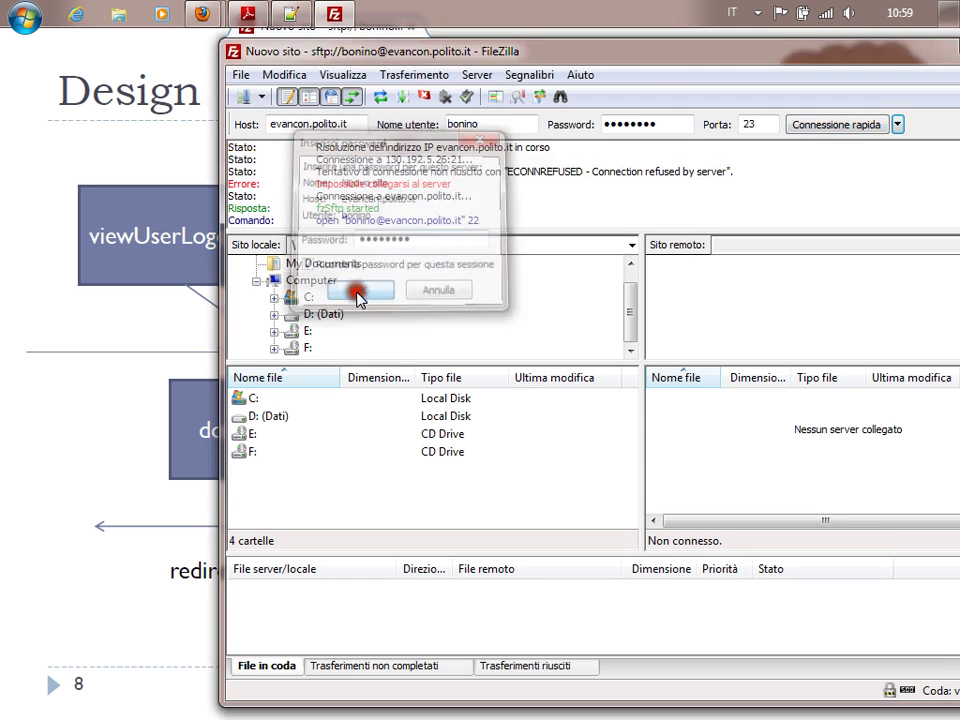
{"action": "left_click", "coordinate": [595, 443]}
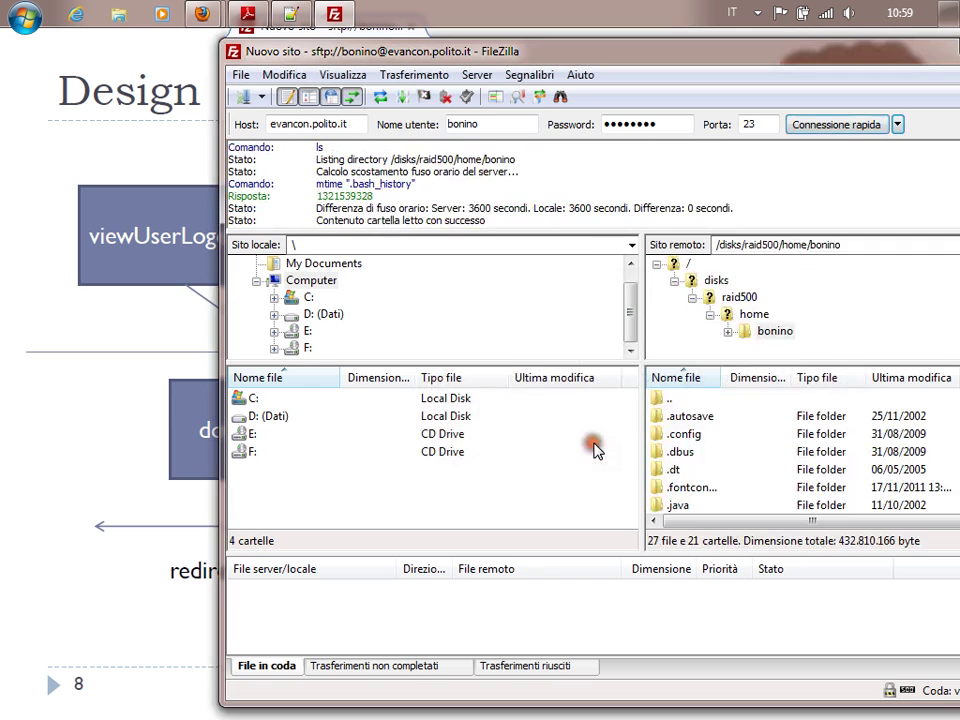
{"action": "left_click", "coordinate": [717, 283]}
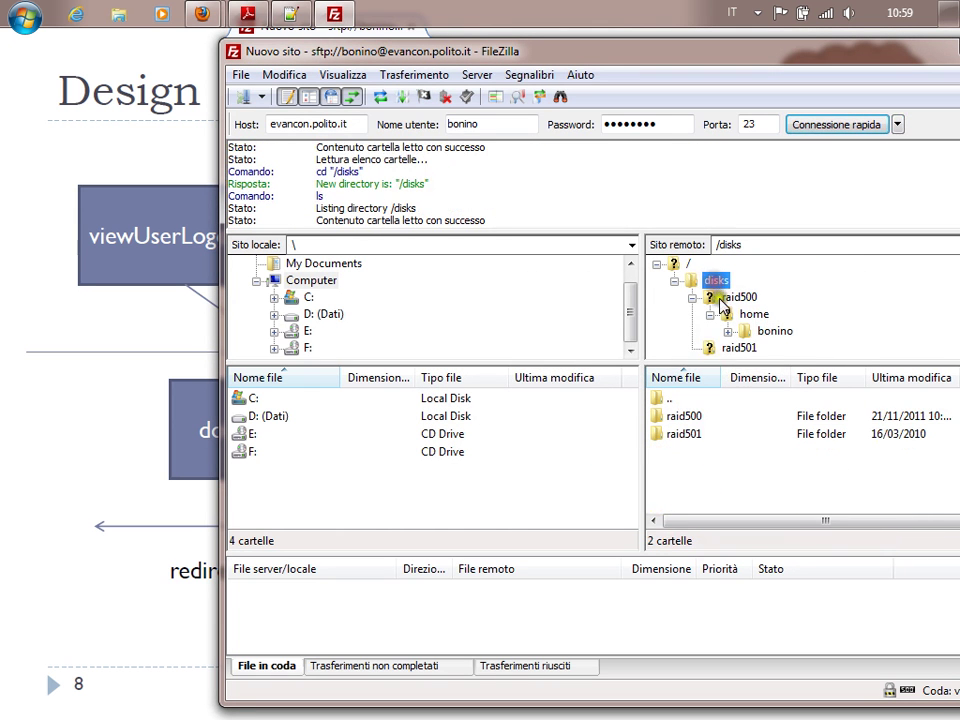
{"action": "left_click", "coordinate": [745, 299]}
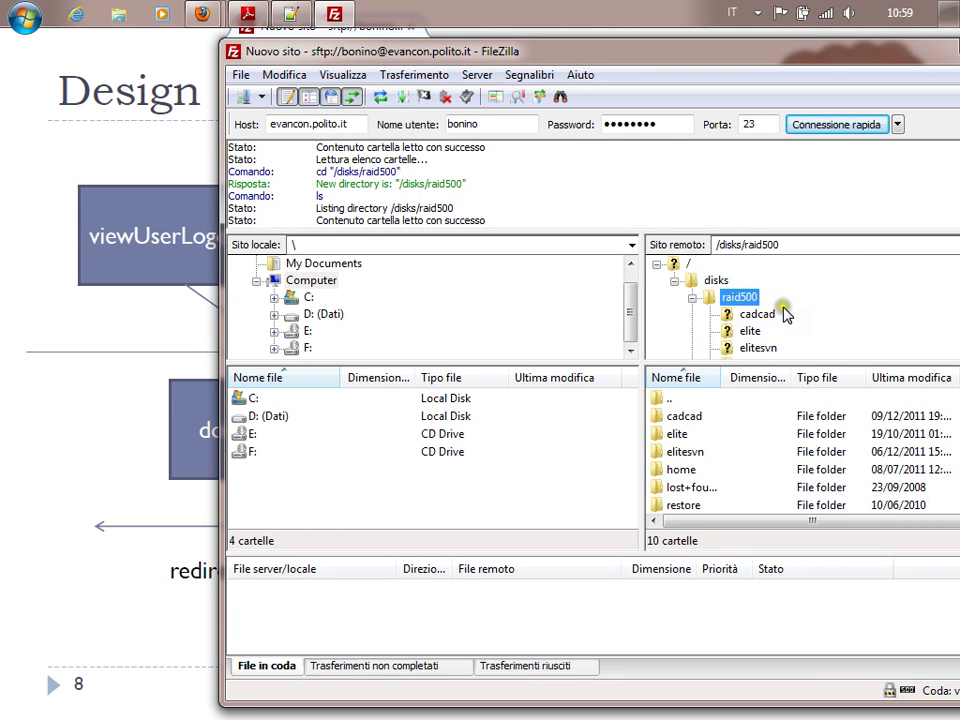
{"action": "scroll", "coordinate": [775, 322], "scroll_direction": "down", "scroll_amount": 3}
{"action": "left_click", "coordinate": [752, 334]}
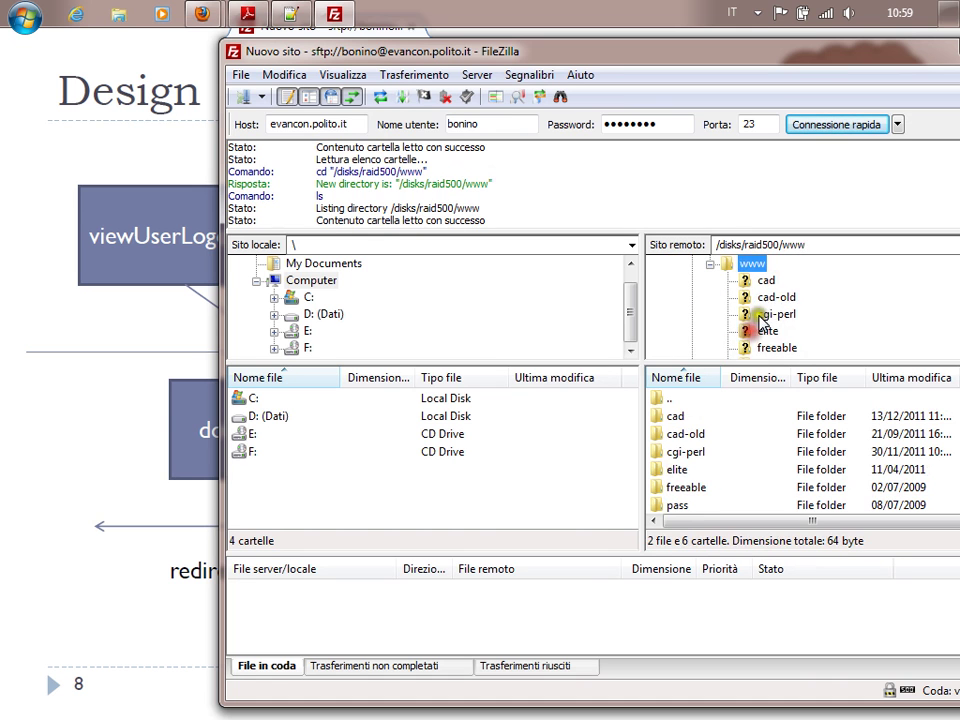
{"action": "left_click", "coordinate": [765, 271]}
{"action": "scroll", "coordinate": [853, 296], "scroll_direction": "down", "scroll_amount": 3}
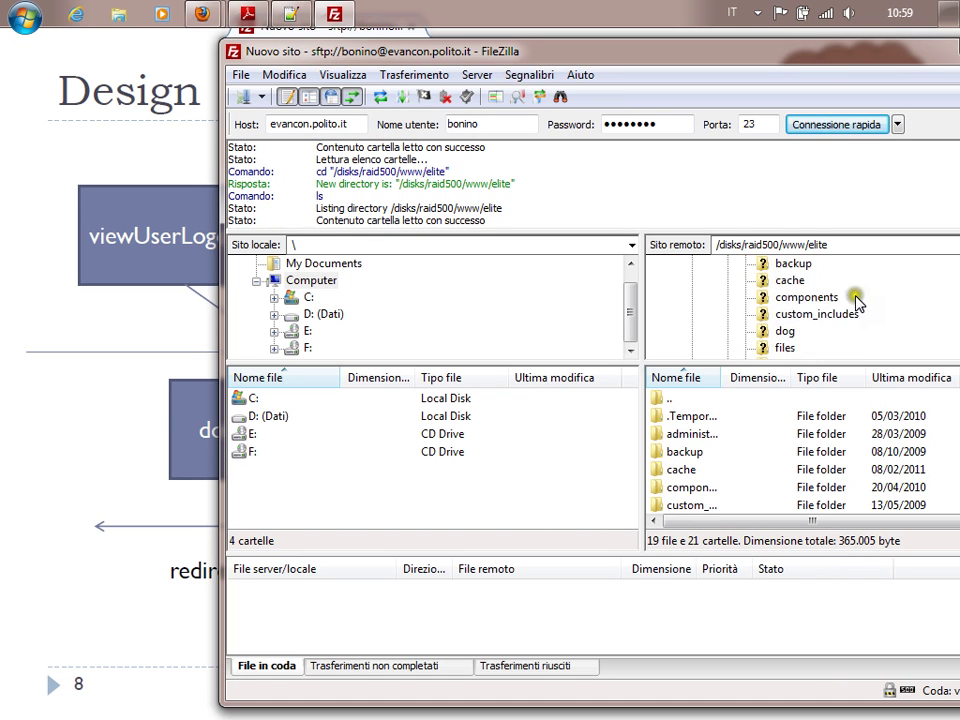
{"action": "scroll", "coordinate": [853, 311], "scroll_direction": "up", "scroll_amount": 1}
{"action": "left_click", "coordinate": [775, 298]}
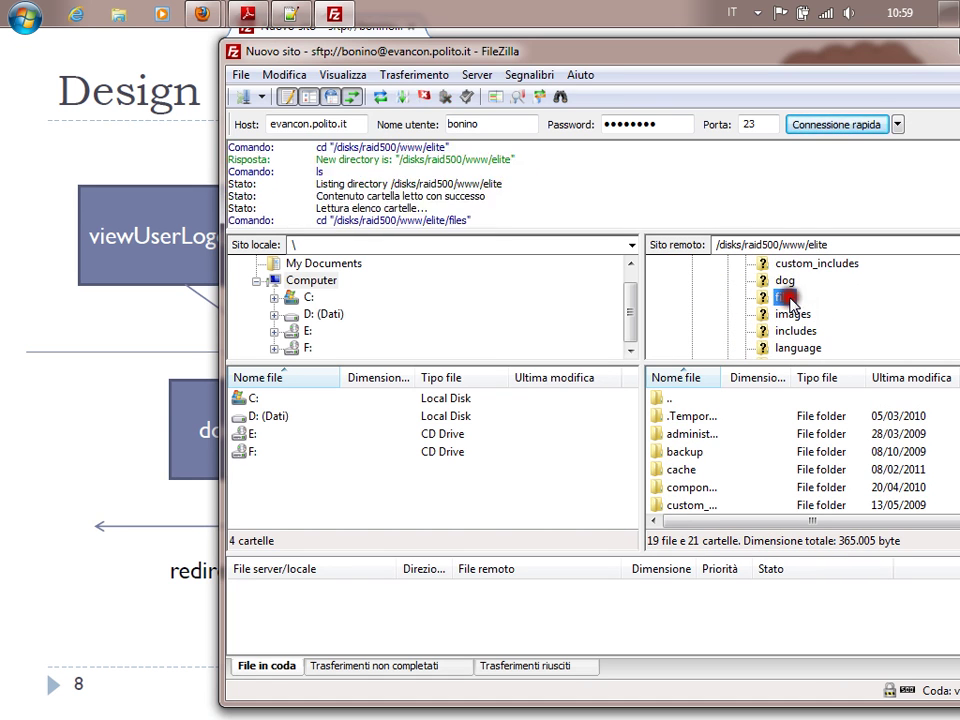
{"action": "left_click", "coordinate": [812, 281]}
{"action": "scroll", "coordinate": [830, 340], "scroll_direction": "down", "scroll_amount": 2}
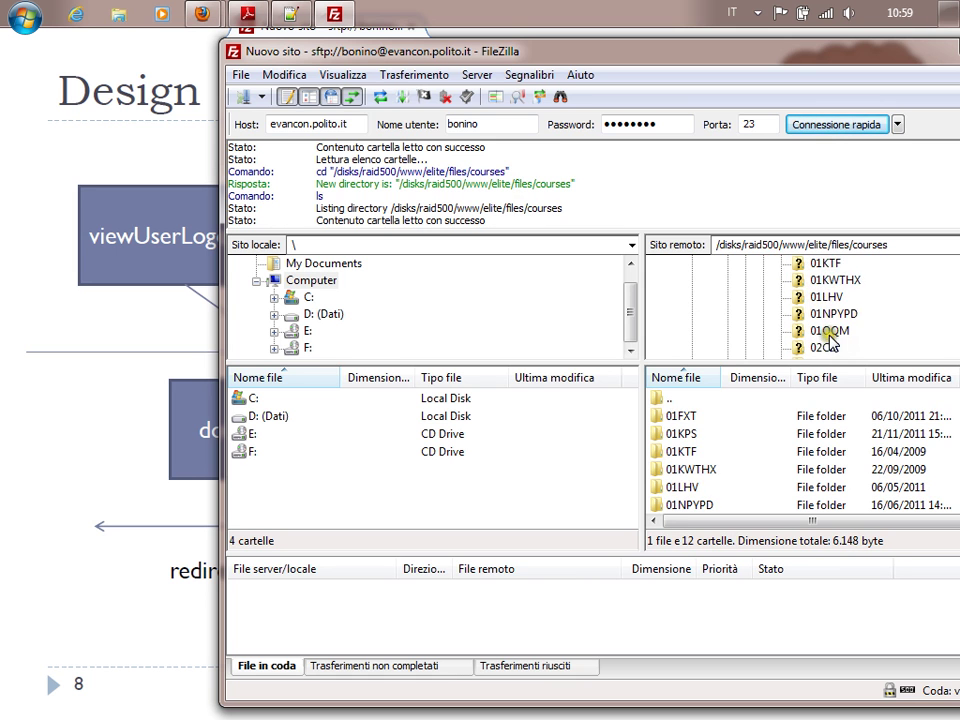
{"action": "left_click", "coordinate": [824, 298]}
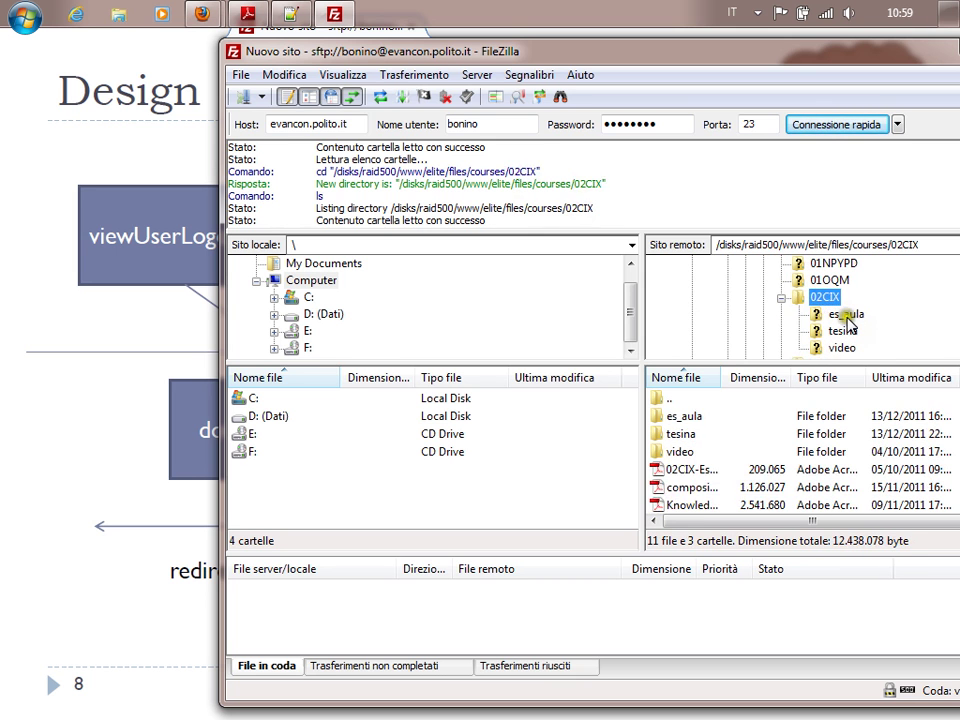
{"action": "left_click", "coordinate": [845, 313]}
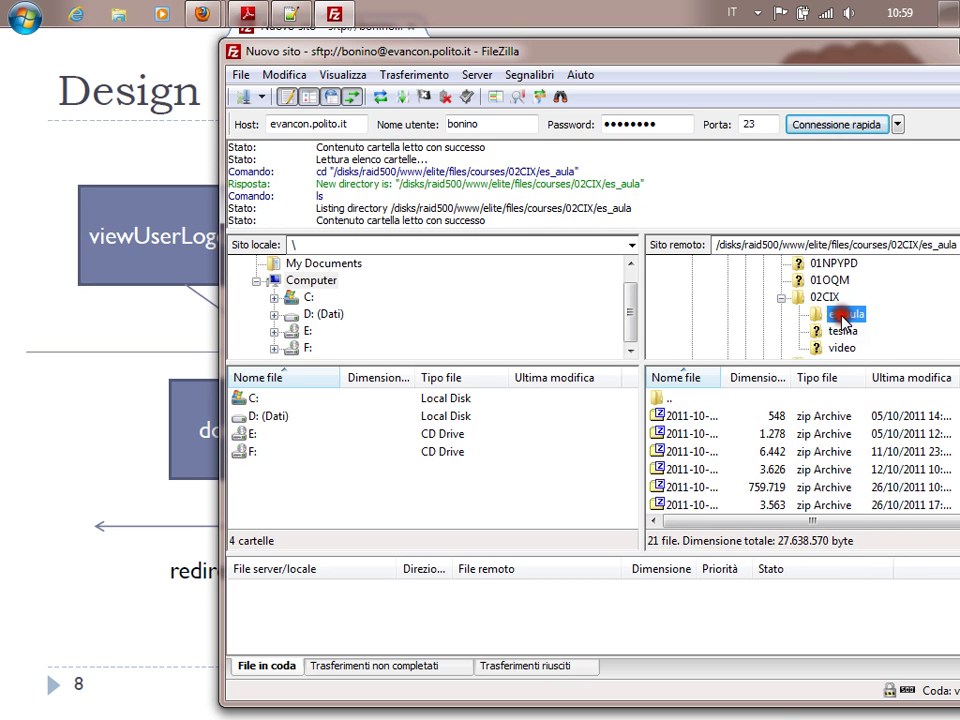
Browse the local D: drive through Documents/Poli/Didattica/2011/02CIX/Esercitazioni to Esercitazione_8.
{"action": "double_click", "coordinate": [272, 424]}
{"action": "scroll", "coordinate": [300, 425], "scroll_direction": "down", "scroll_amount": 2}
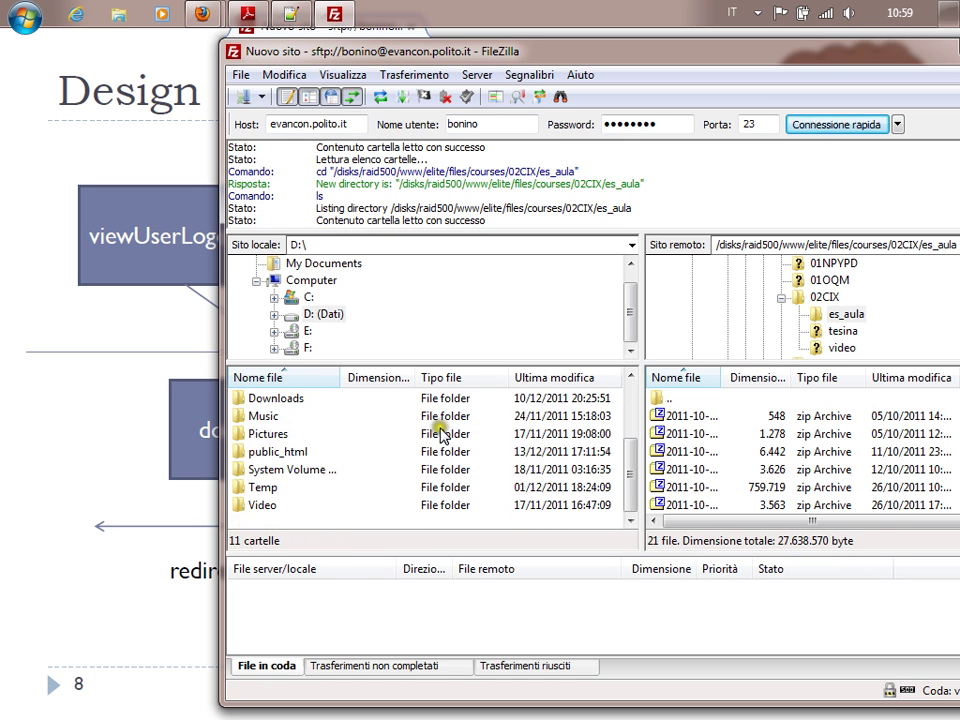
{"action": "scroll", "coordinate": [282, 465], "scroll_direction": "up", "scroll_amount": 1}
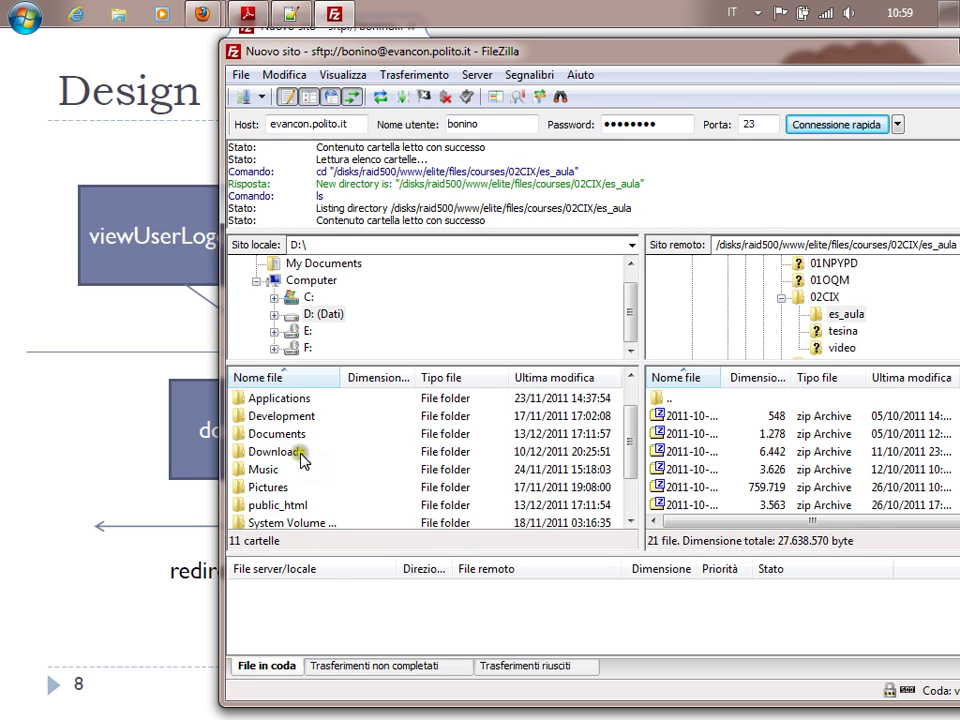
{"action": "double_click", "coordinate": [283, 436]}
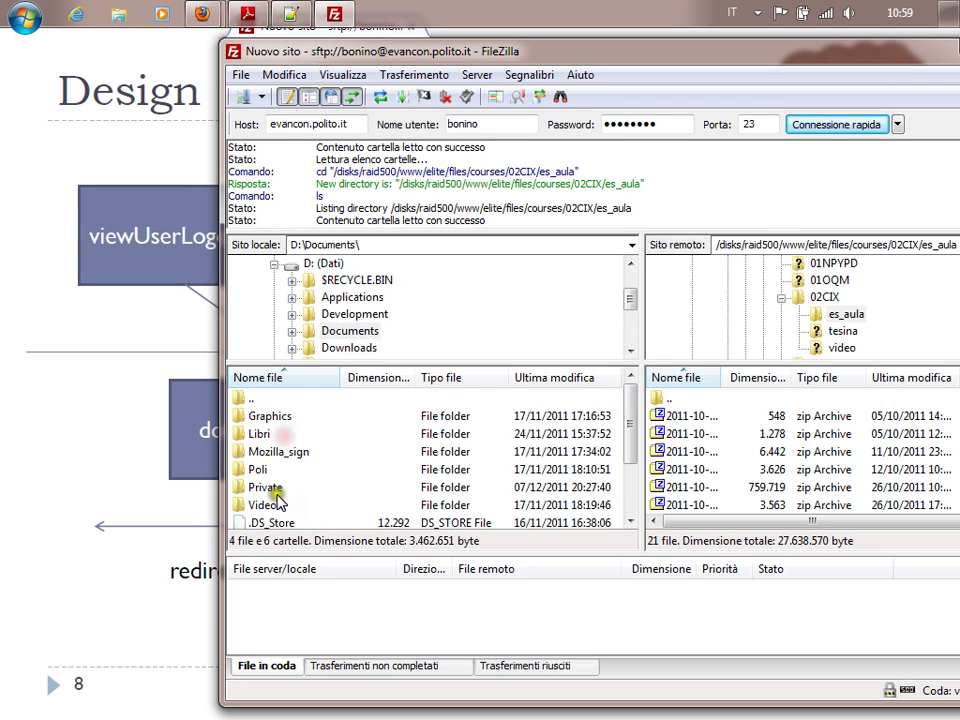
{"action": "scroll", "coordinate": [283, 443], "scroll_direction": "down", "scroll_amount": 1}
{"action": "double_click", "coordinate": [262, 416]}
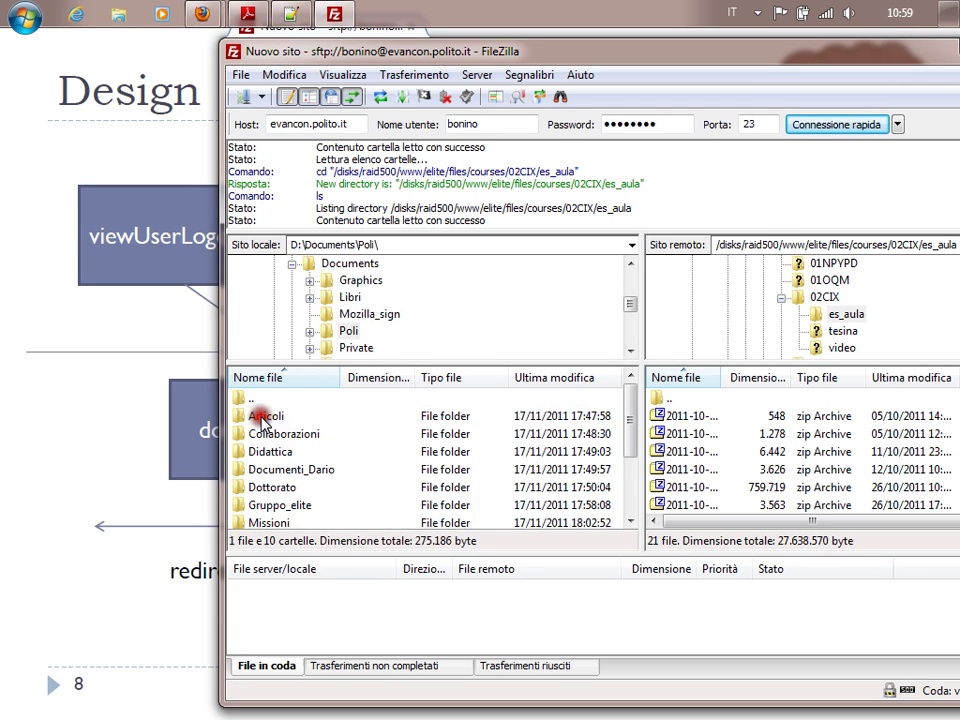
{"action": "double_click", "coordinate": [275, 452]}
{"action": "double_click", "coordinate": [260, 505]}
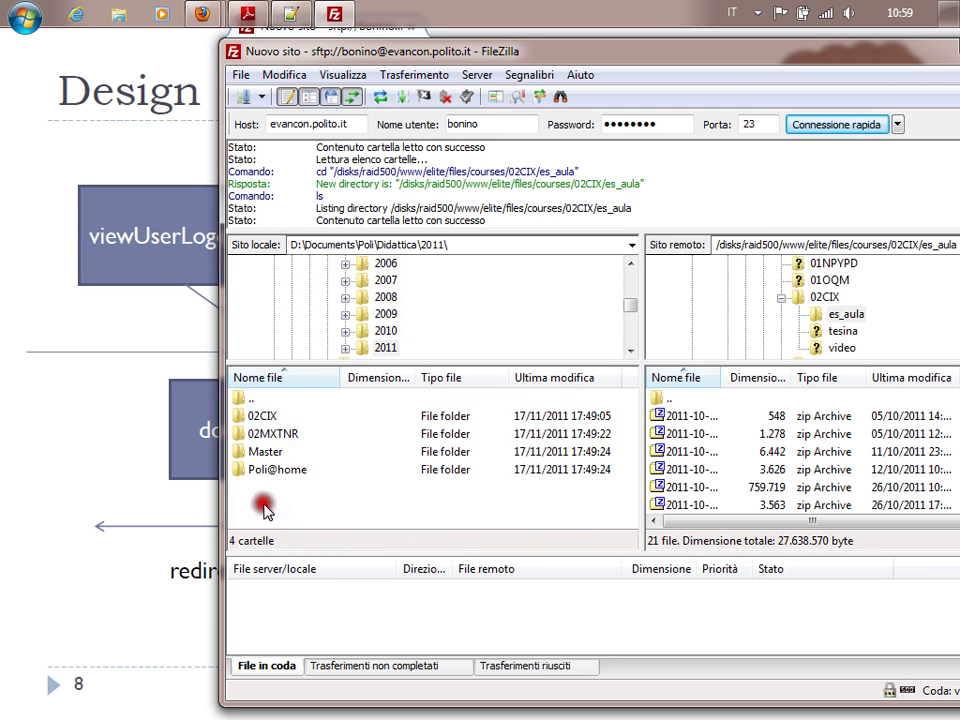
{"action": "double_click", "coordinate": [270, 417]}
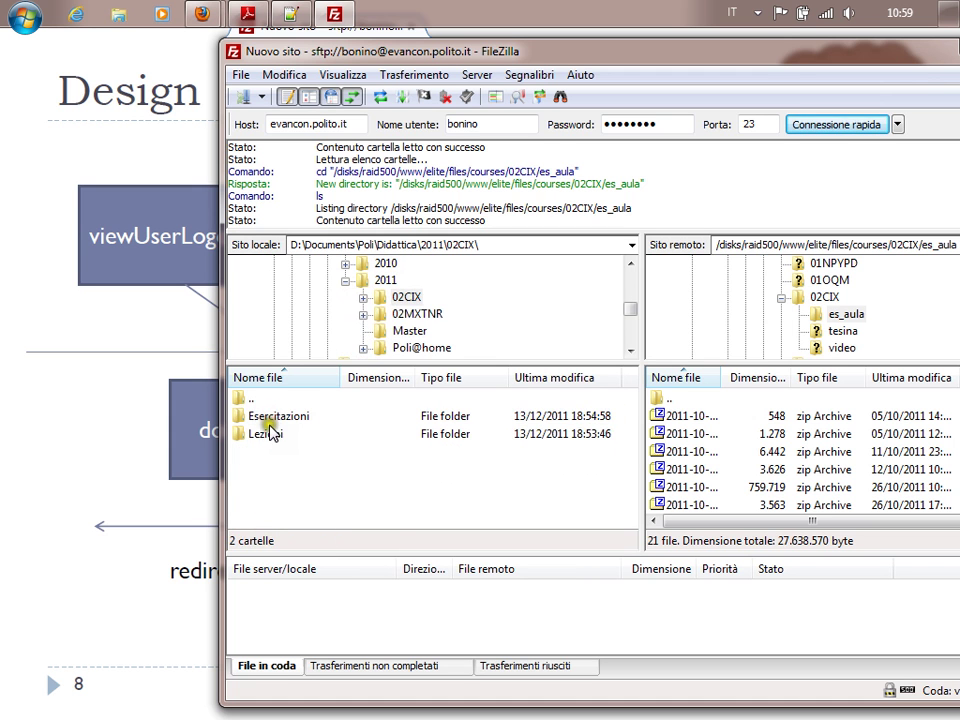
{"action": "left_click", "coordinate": [280, 422]}
{"action": "double_click", "coordinate": [280, 418]}
{"action": "scroll", "coordinate": [265, 418], "scroll_direction": "down", "scroll_amount": 1}
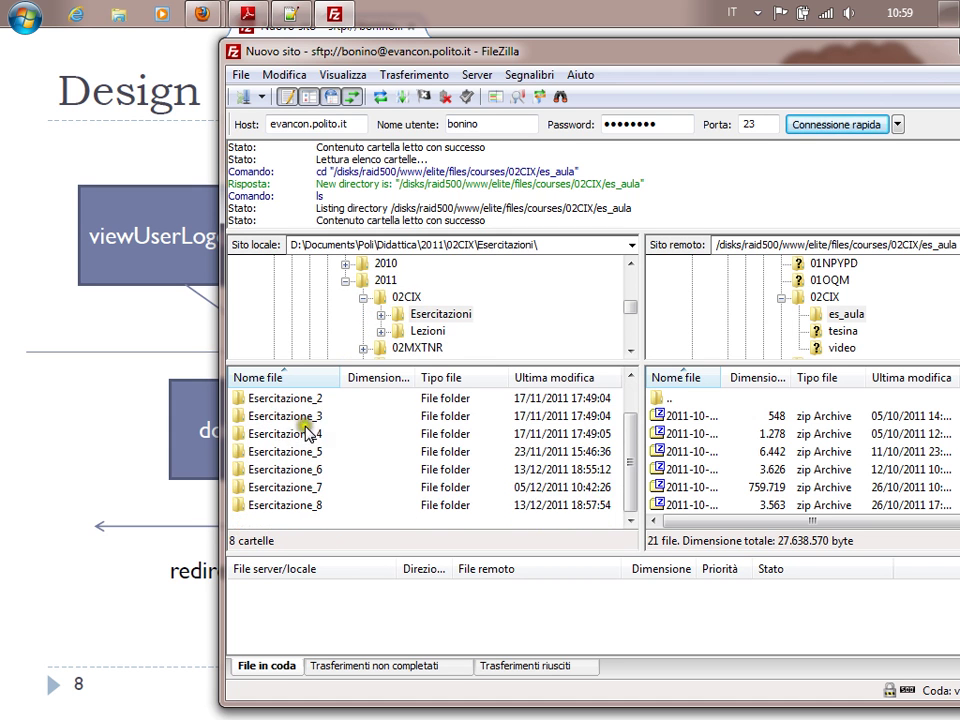
{"action": "double_click", "coordinate": [302, 509]}
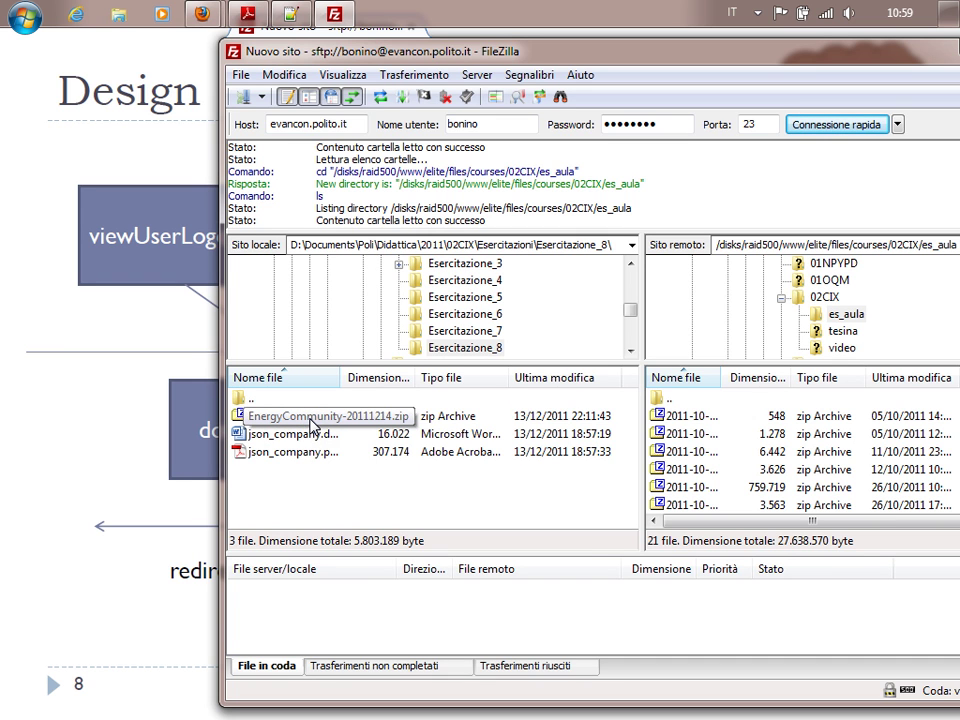
Upload EnergyCommunity-20111214.zip to es_aula, then close FileZilla.
{"action": "double_click", "coordinate": [312, 424]}
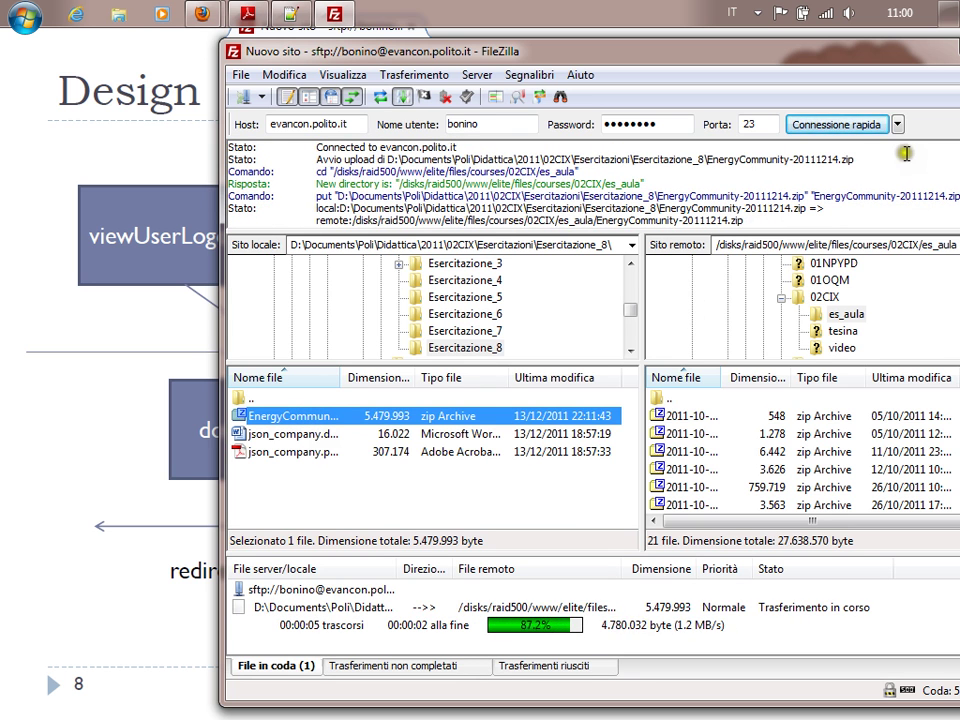
{"action": "left_click_drag", "start_coordinate": [655, 50], "coordinate": [435, 53]}
{"action": "left_click", "coordinate": [818, 51]}
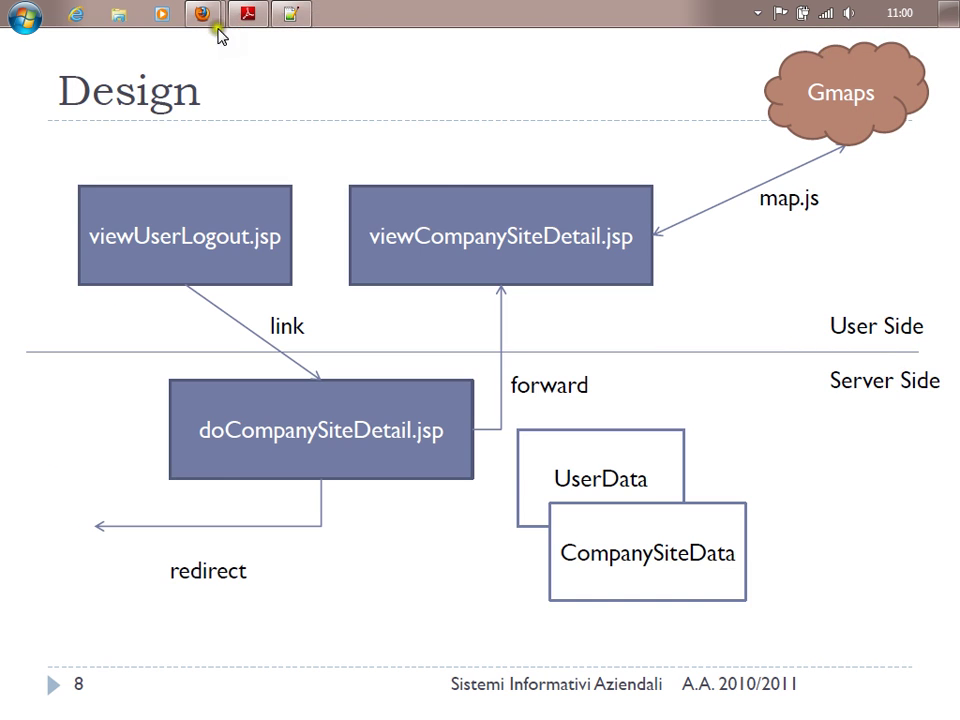
Return to the Firefox article editor and cancel the unfinished Link dialog.
{"action": "mouse_move", "coordinate": [212, 24]}
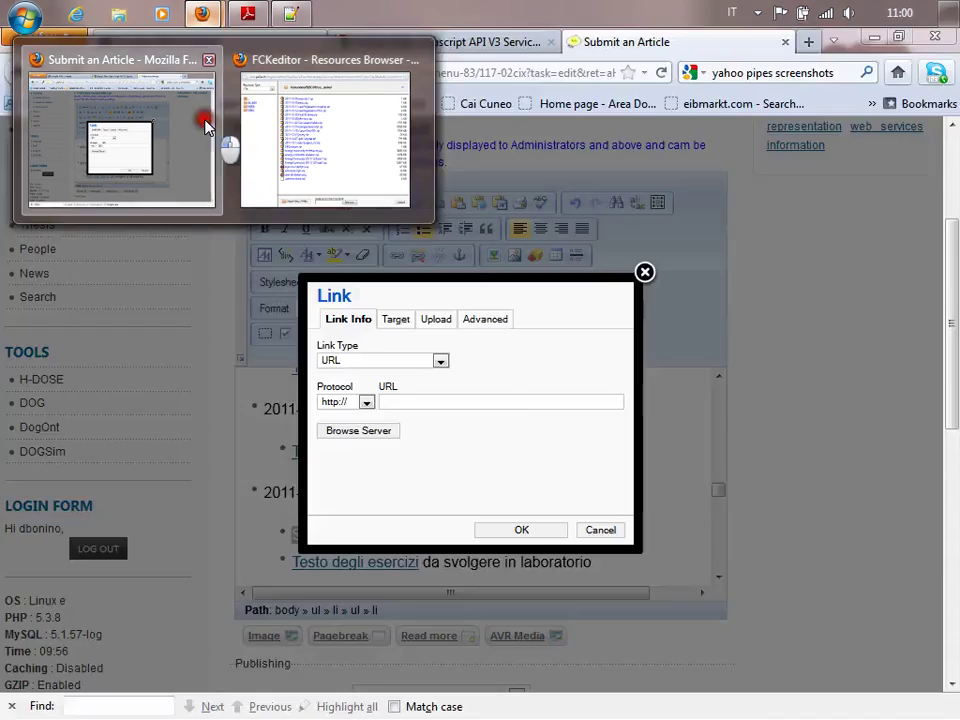
{"action": "left_click", "coordinate": [222, 145]}
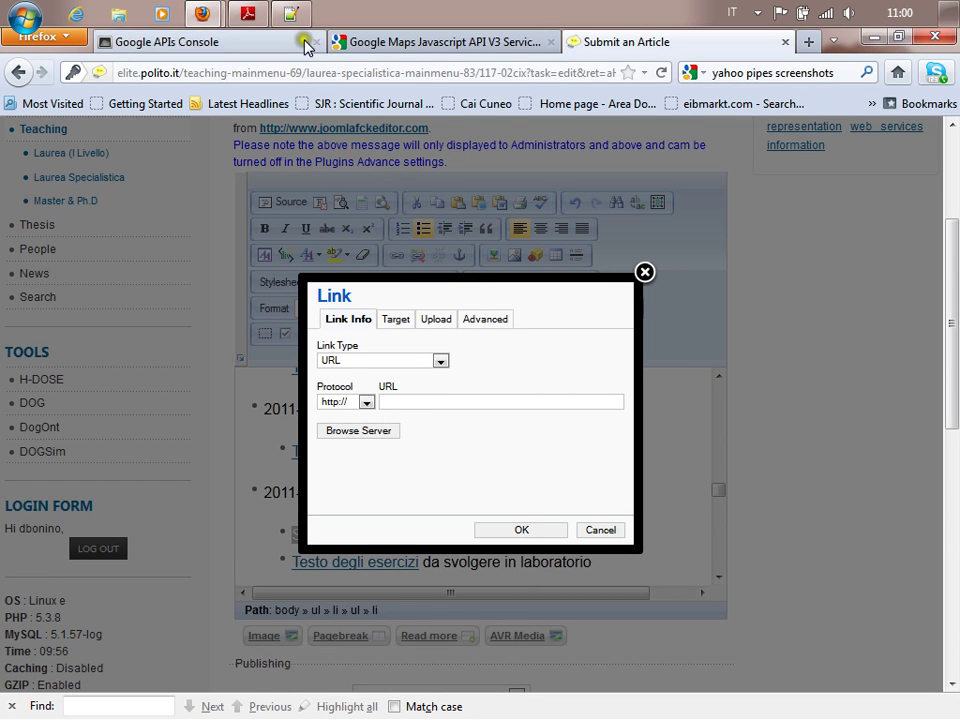
{"action": "key", "text": "alt+Tab"}
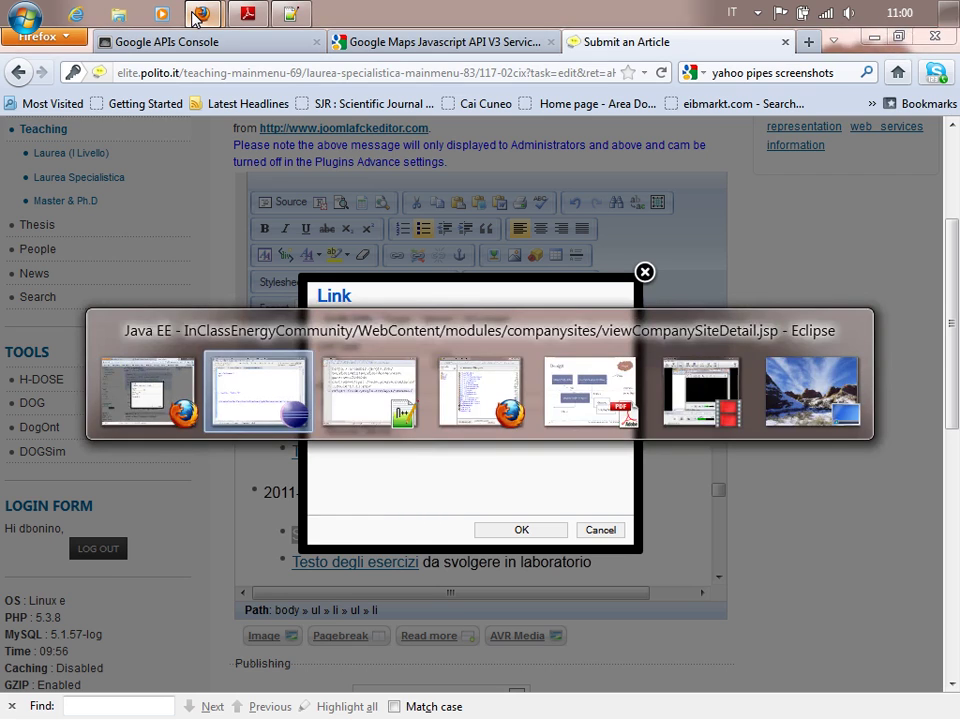
{"action": "key", "text": "alt+Tab"}
{"action": "key", "text": "alt+Tab"}
{"action": "key", "text": "alt+Tab"}
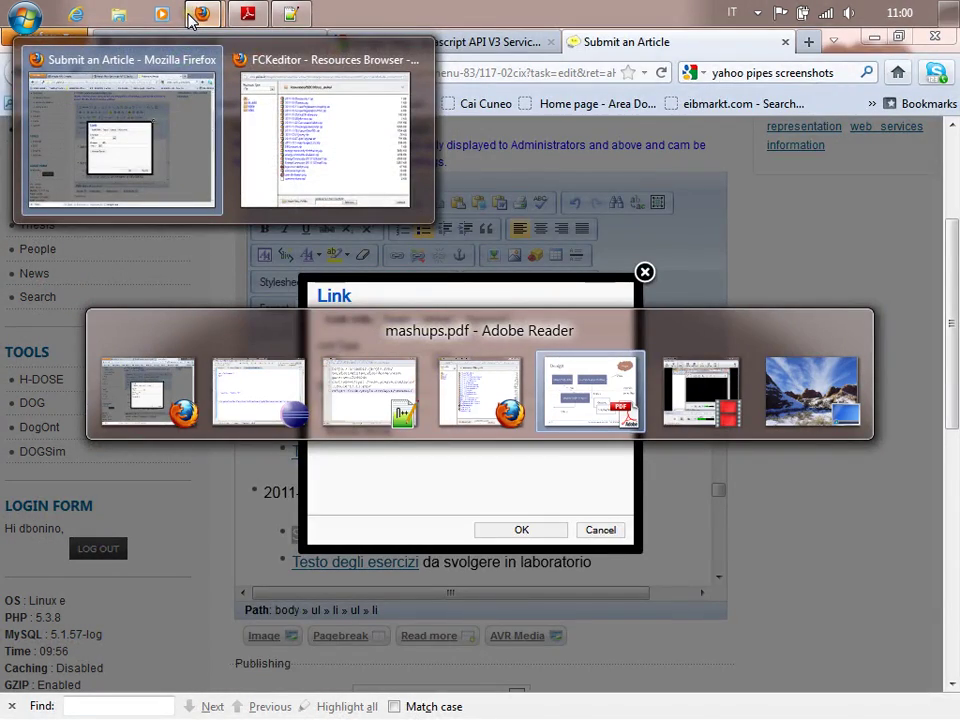
{"action": "key", "text": "alt+Tab"}
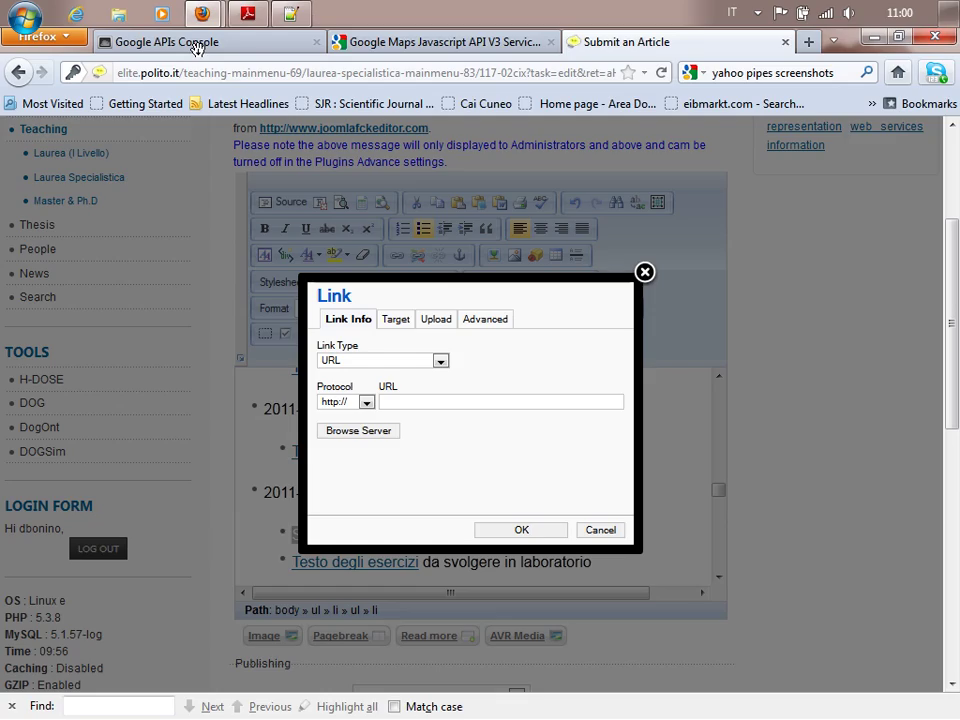
{"action": "left_click", "coordinate": [606, 532]}
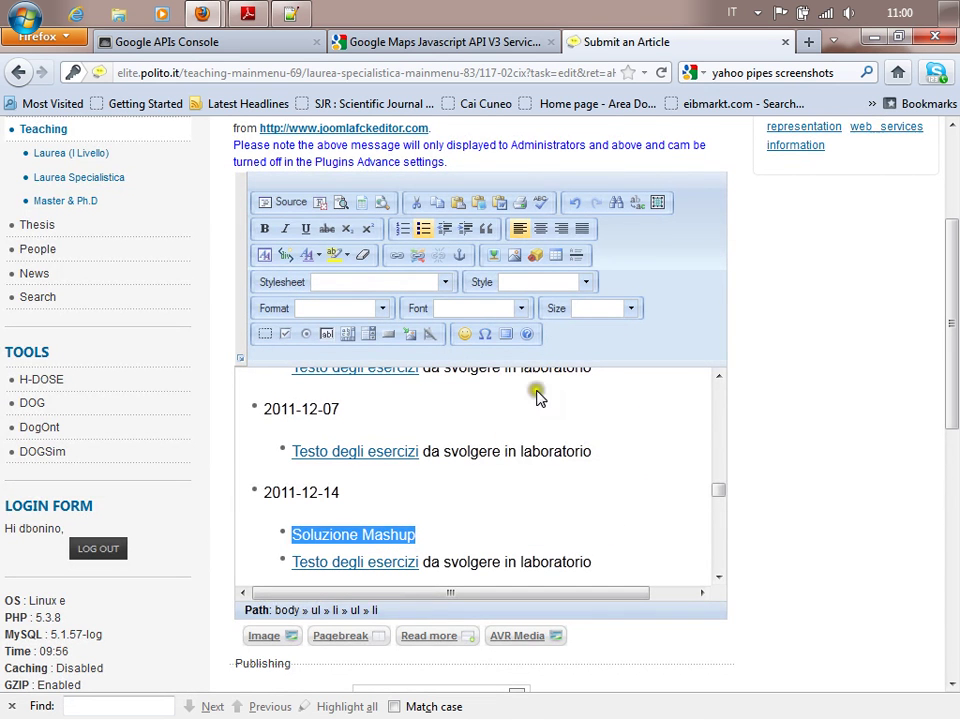
{"action": "left_click", "coordinate": [398, 254]}
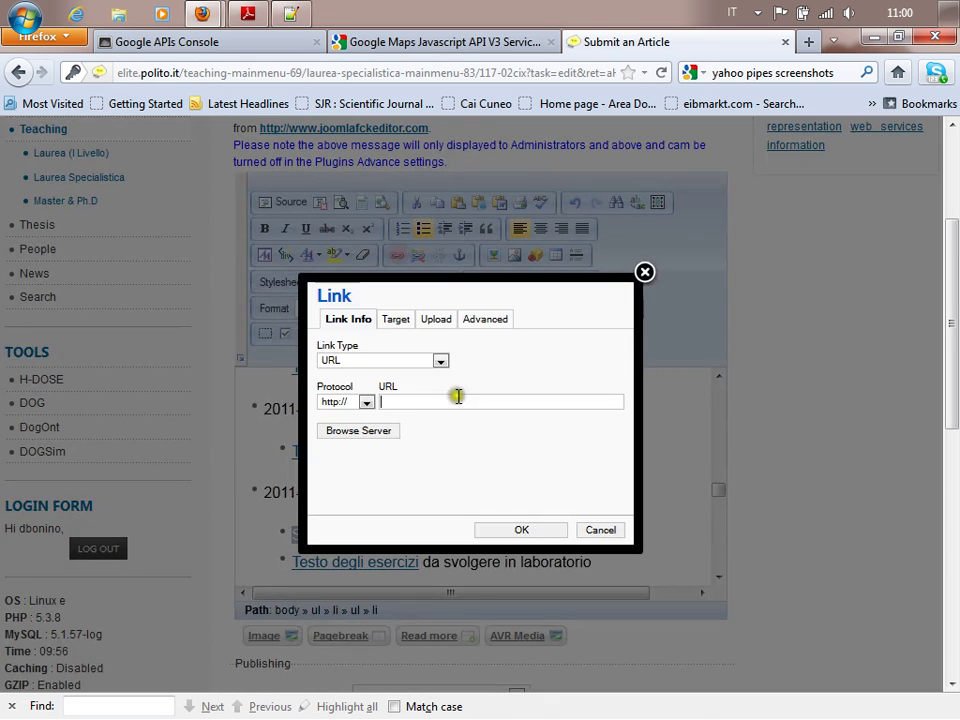
{"action": "left_click", "coordinate": [368, 431]}
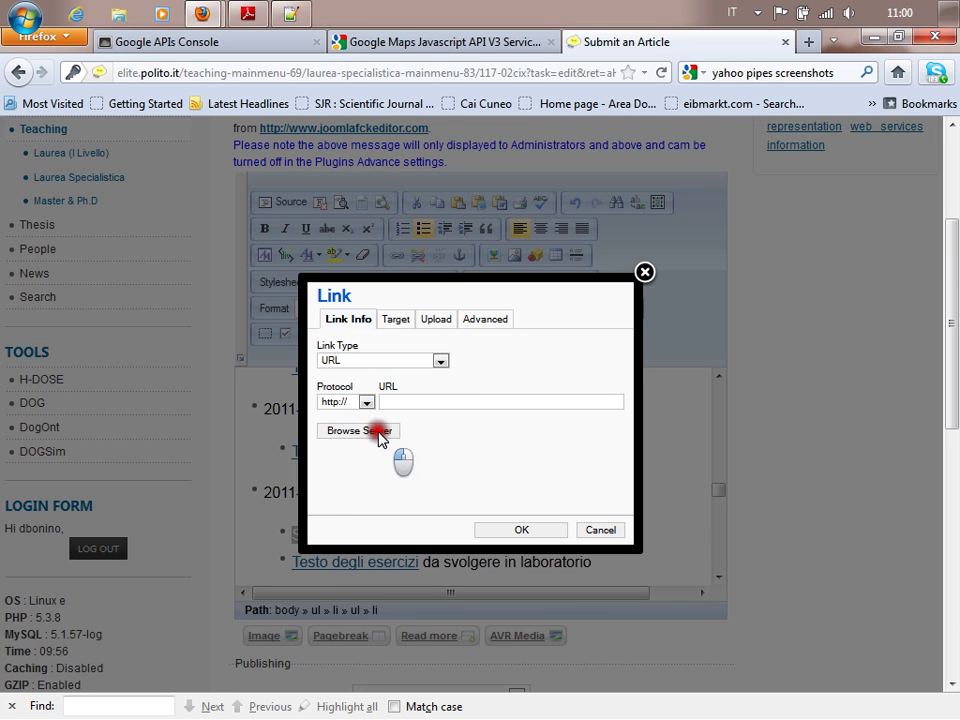
{"action": "left_click", "coordinate": [366, 402]}
{"action": "left_click", "coordinate": [366, 402]}
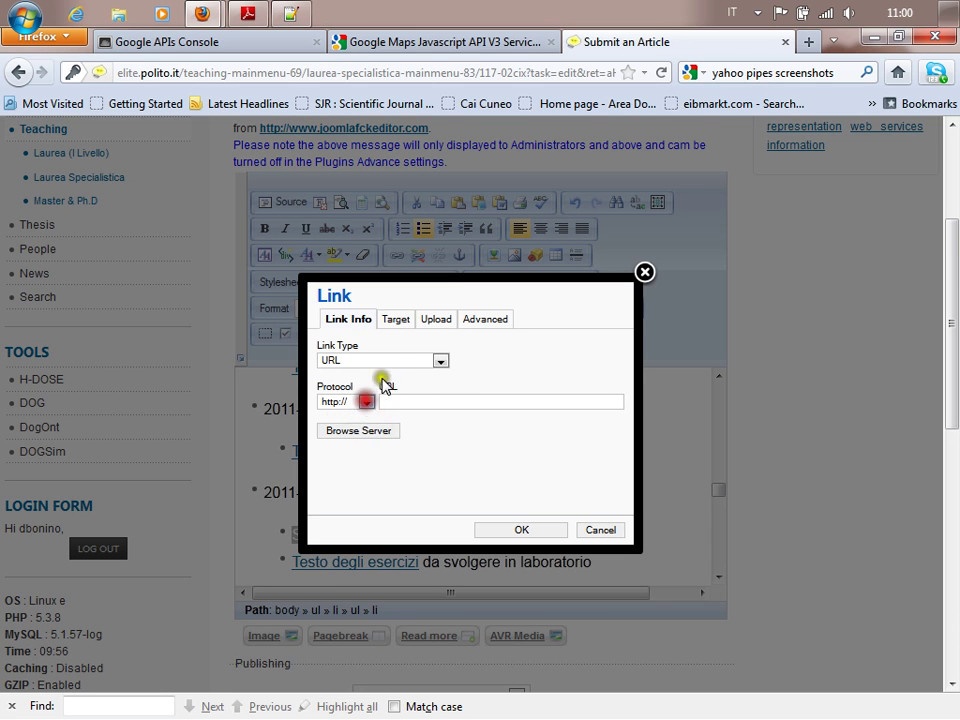
{"action": "left_click", "coordinate": [396, 320]}
{"action": "left_click", "coordinate": [434, 320]}
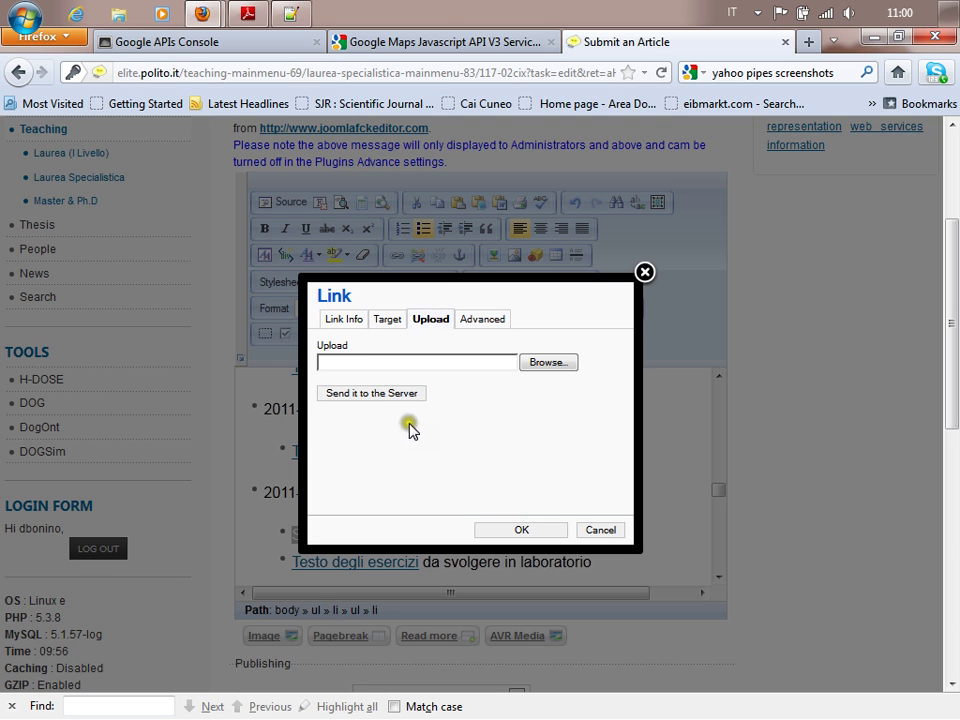
{"action": "left_click", "coordinate": [352, 322]}
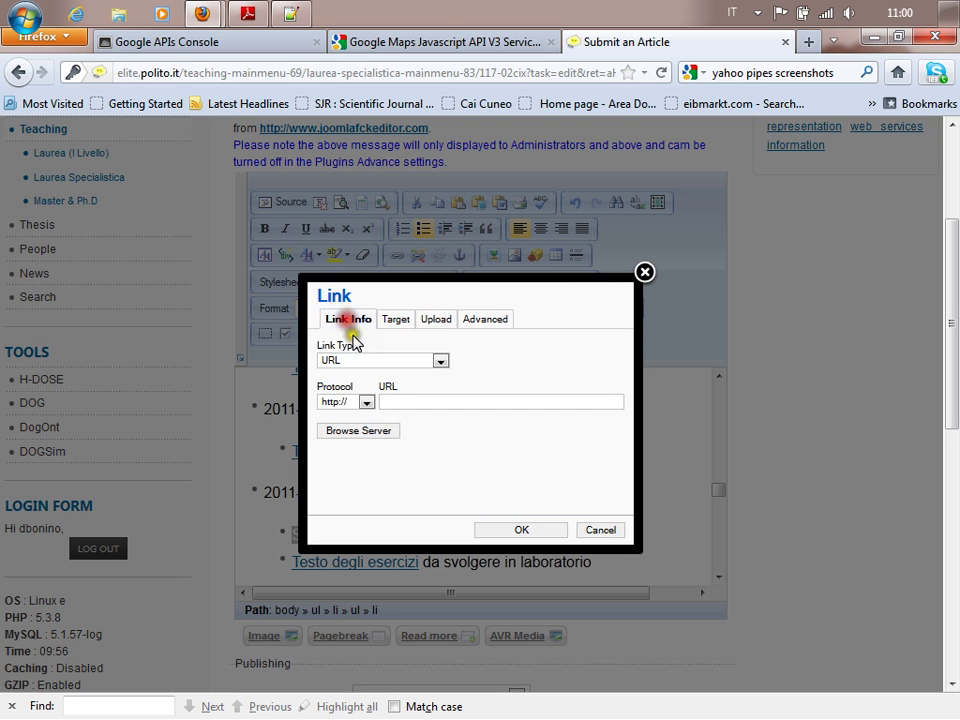
{"action": "left_click", "coordinate": [366, 402]}
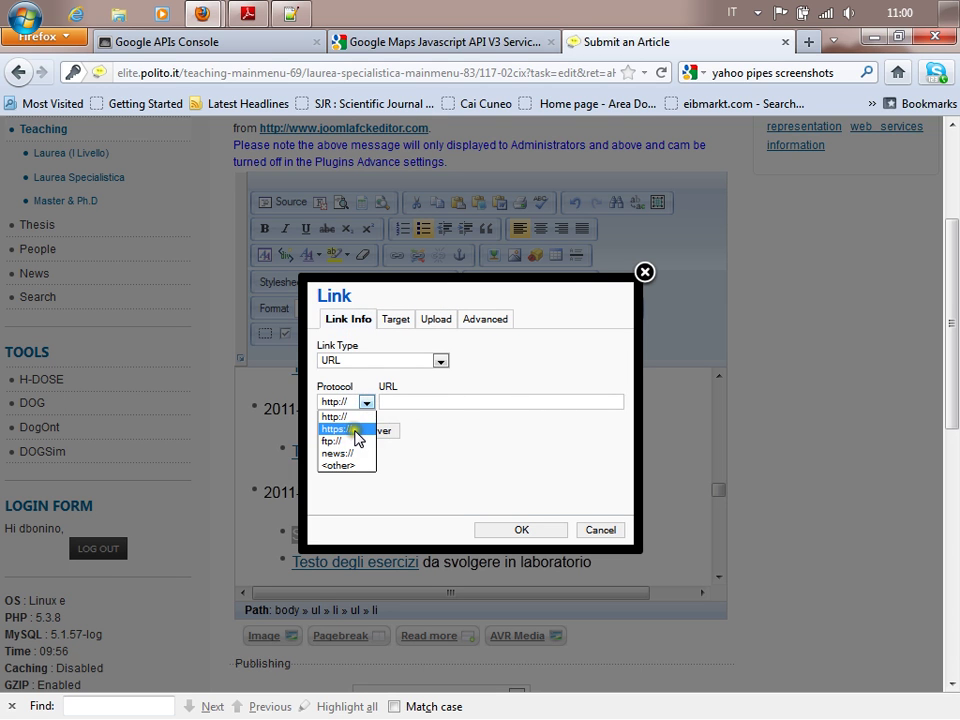
{"action": "left_click", "coordinate": [452, 402]}
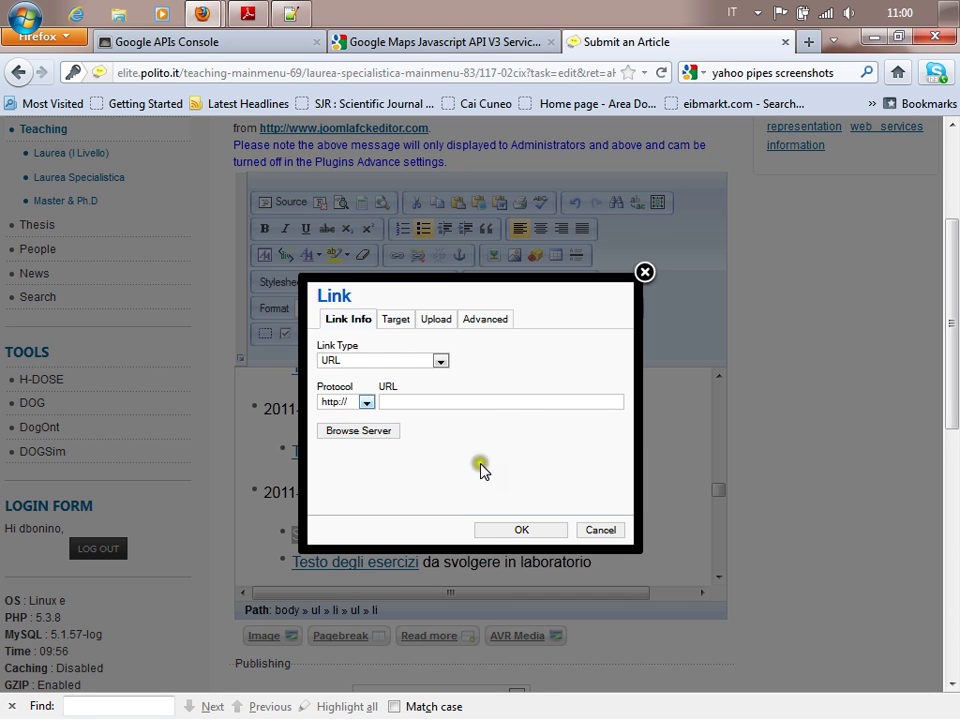
{"action": "left_click", "coordinate": [600, 532]}
Inspect the existing Testo degli esercizi link's URL and close it unchanged.
{"action": "left_click", "coordinate": [405, 563]}
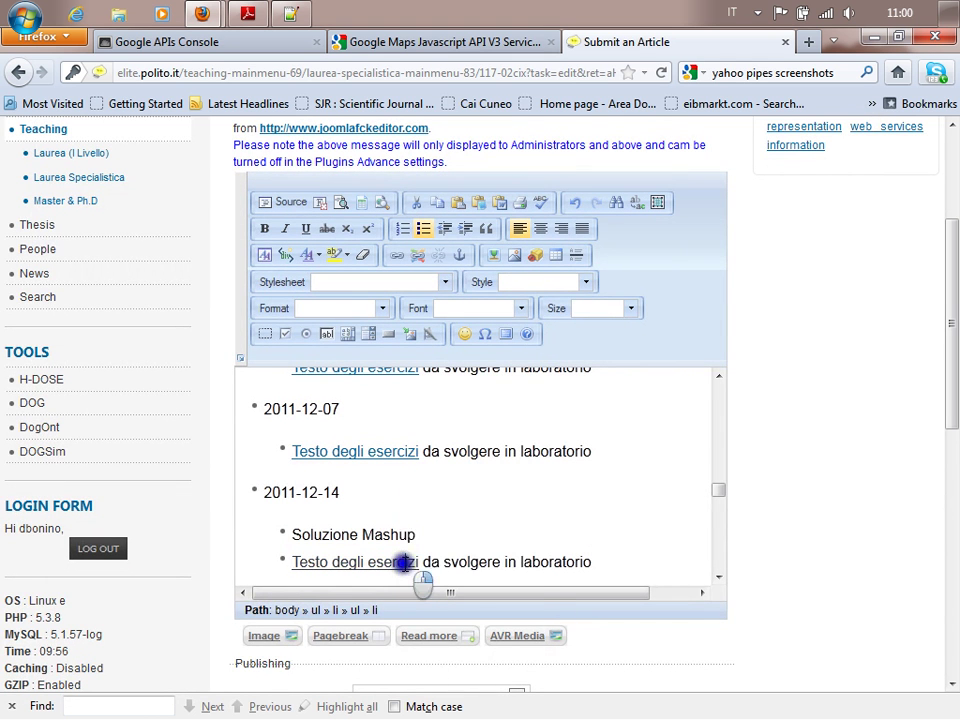
{"action": "right_click", "coordinate": [405, 563]}
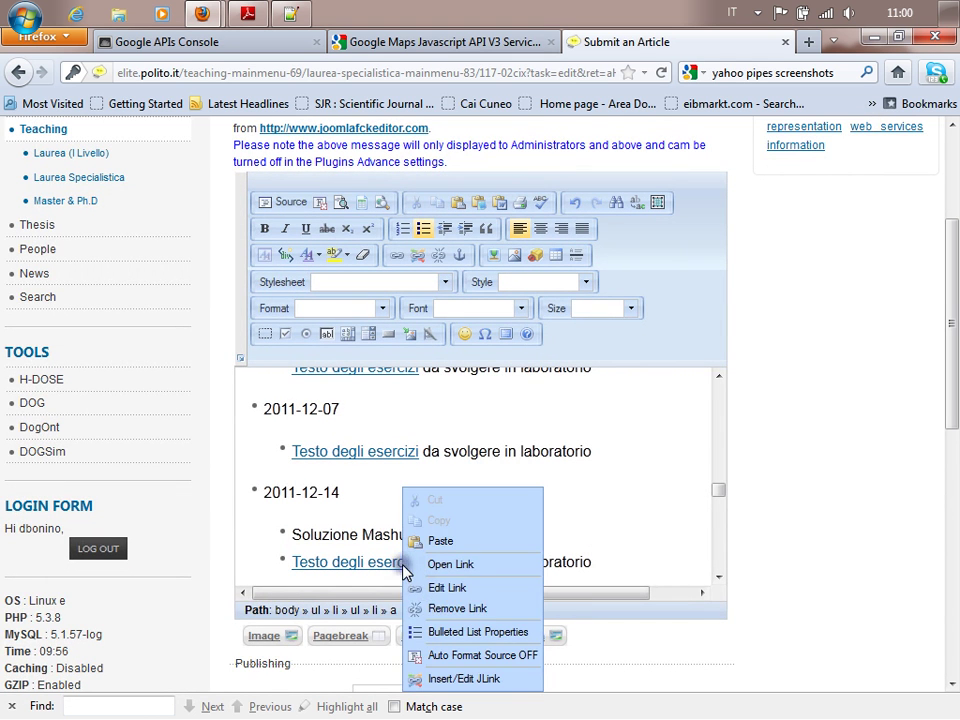
{"action": "left_click", "coordinate": [468, 596]}
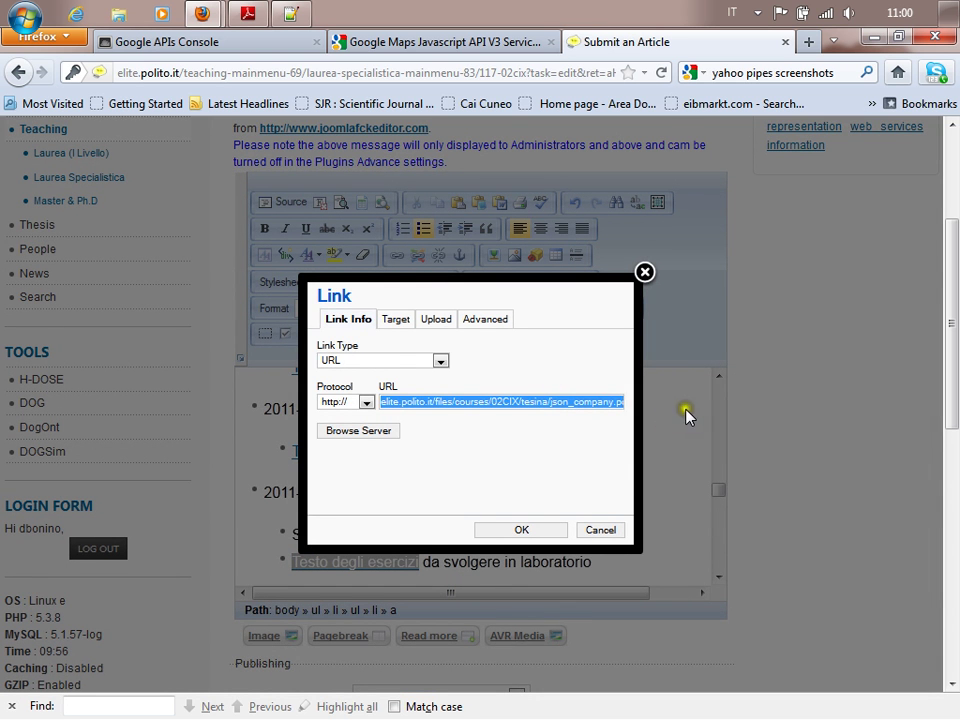
{"action": "left_click", "coordinate": [612, 529]}
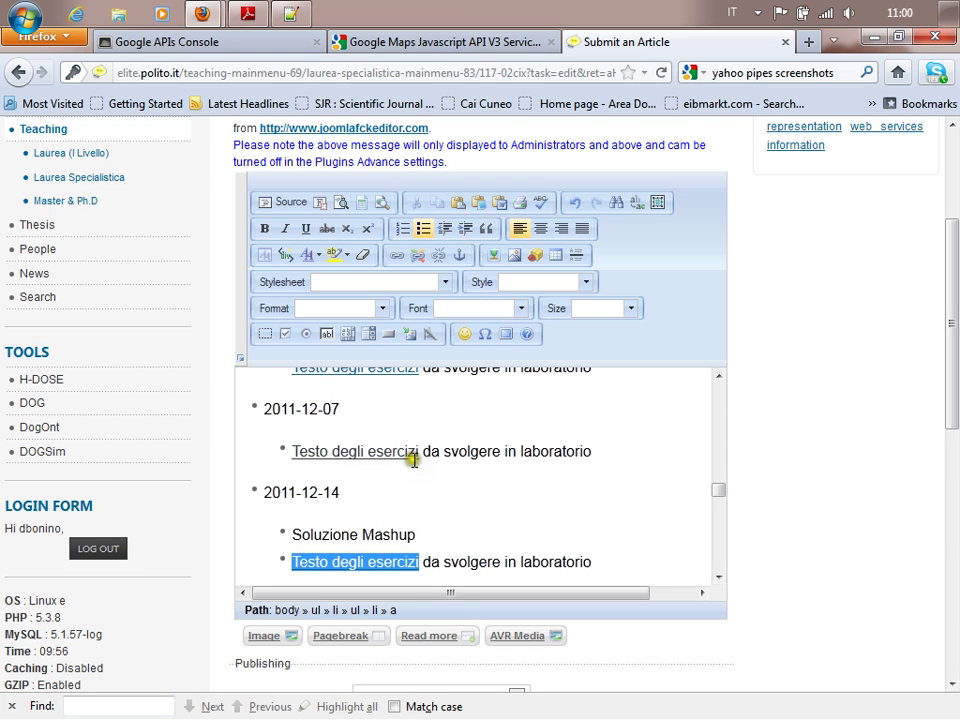
Select Soluzione Mashup, paste the copied URL as its link with 'es_aula', and switch to the Resources Browser.
{"action": "double_click", "coordinate": [393, 535]}
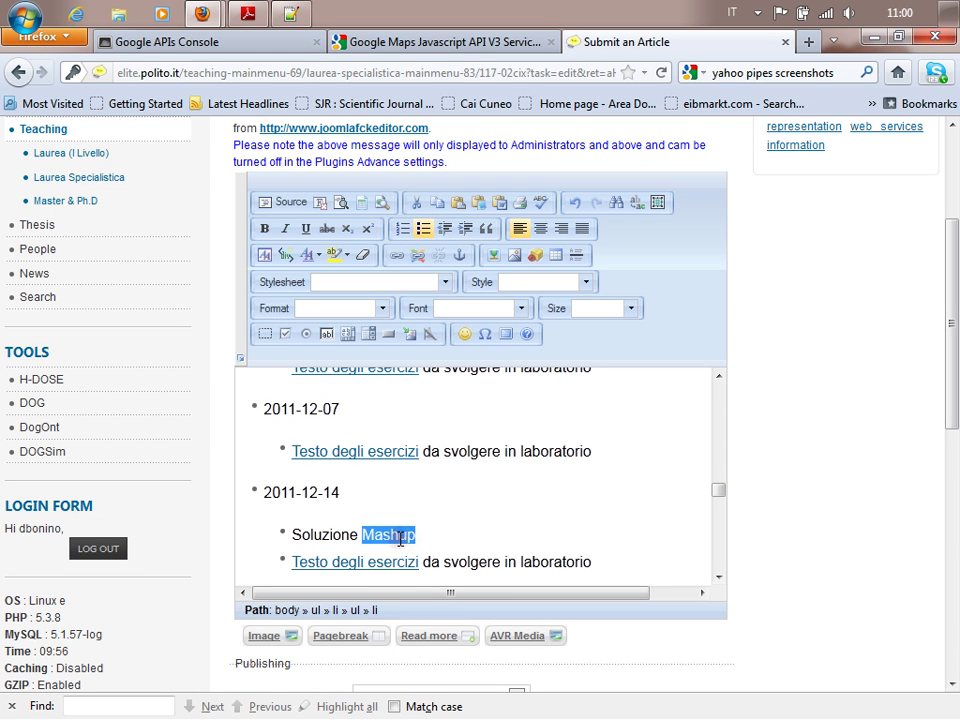
{"action": "triple_click", "coordinate": [397, 535]}
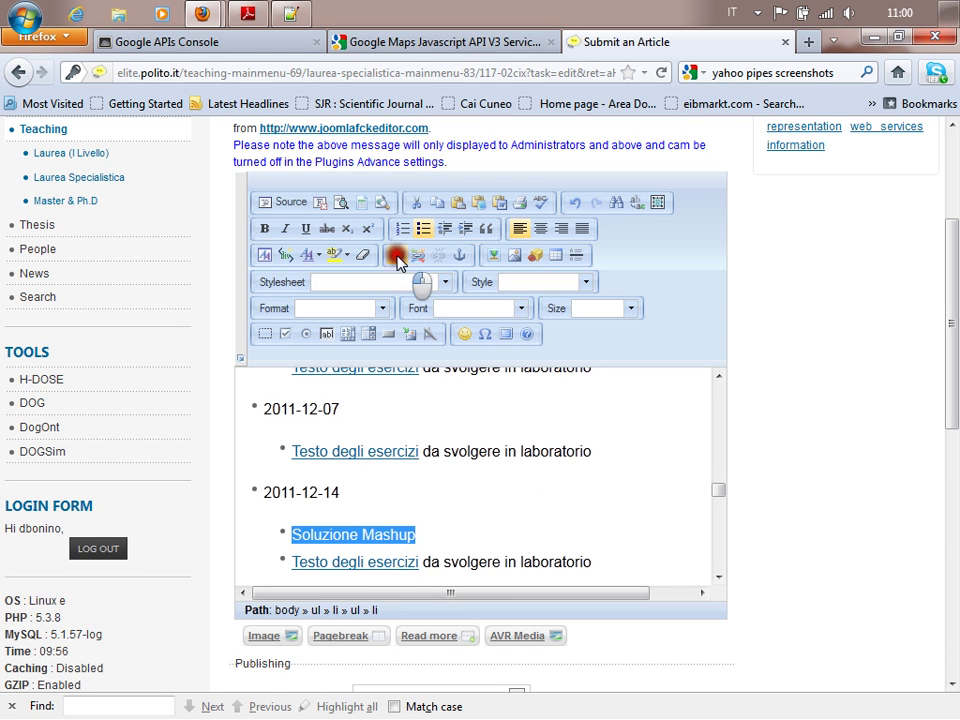
{"action": "left_click", "coordinate": [397, 255]}
{"action": "left_click", "coordinate": [426, 403]}
{"action": "type", "text": "elite.polito.it/files/courses/02CIX/tesina/json_company.pdf"}
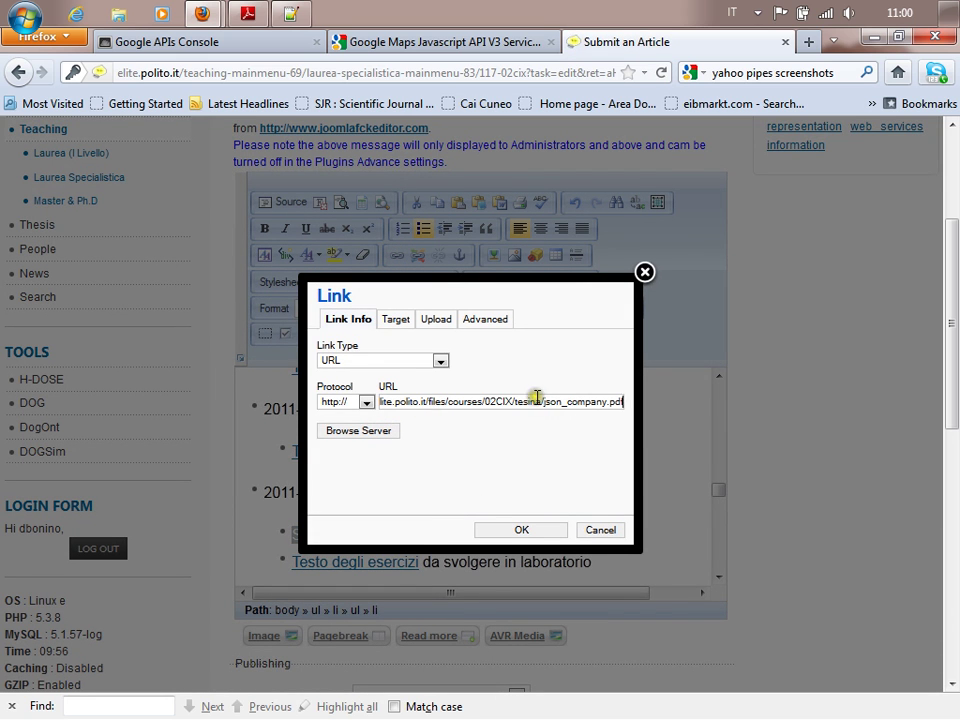
{"action": "type", "text": "es_aul"}
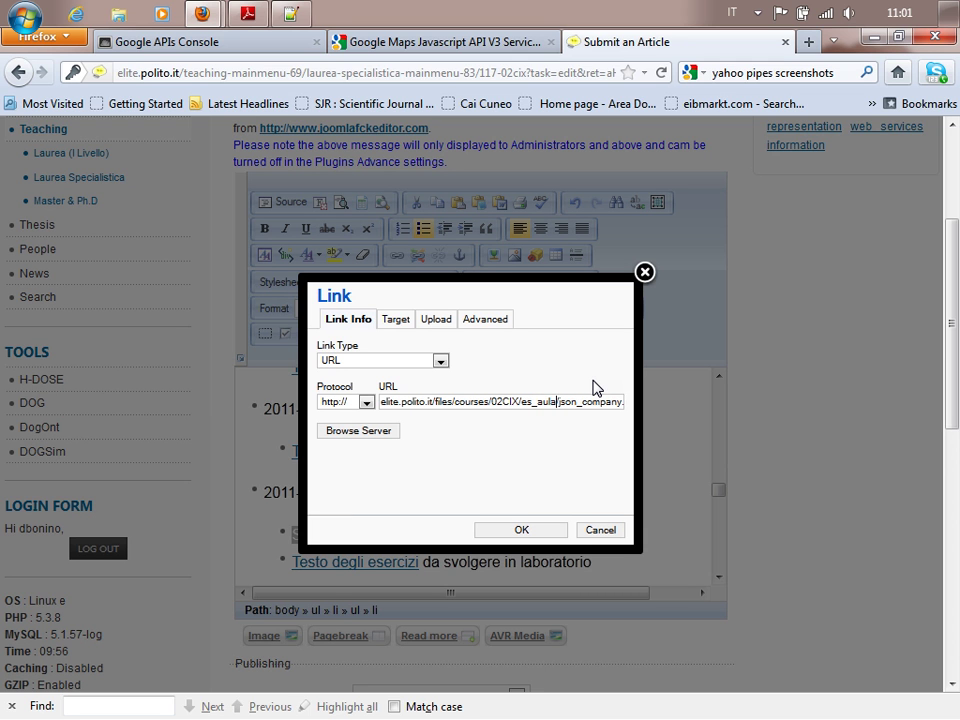
{"action": "mouse_move", "coordinate": [192, 16]}
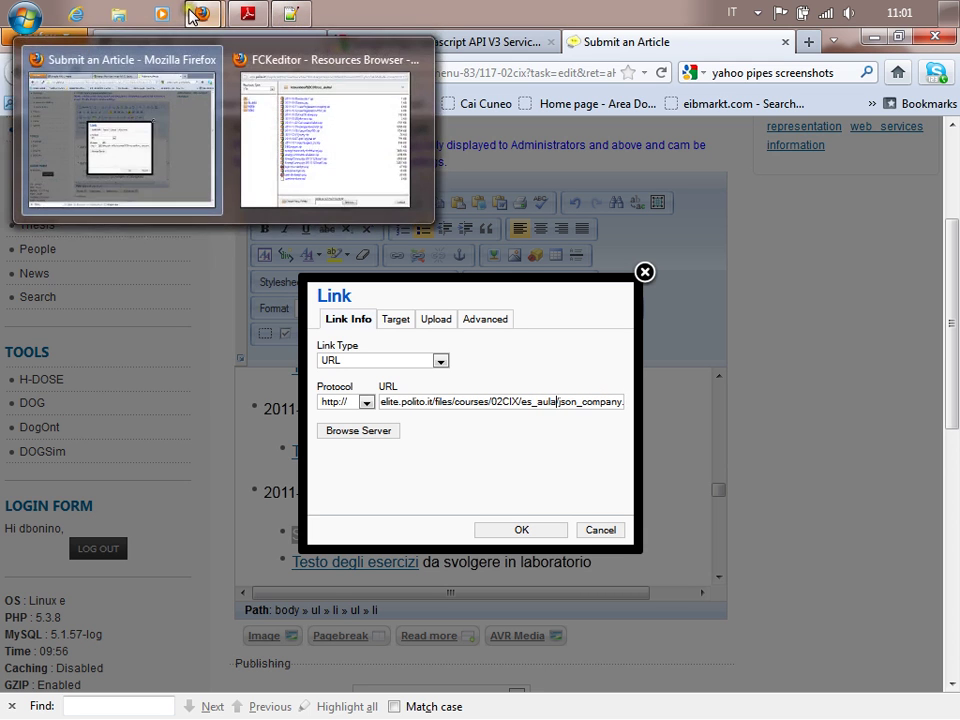
{"action": "key", "text": "alt+Tab"}
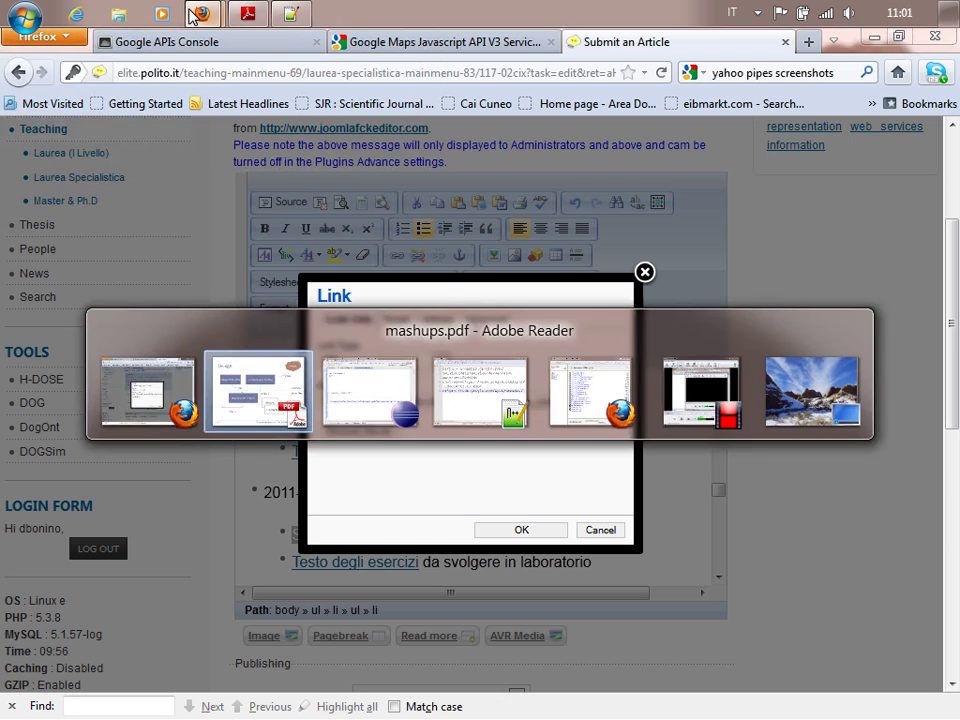
{"action": "key", "text": "alt+Tab"}
{"action": "key", "text": "alt+Tab"}
{"action": "key", "text": "alt+Tab"}
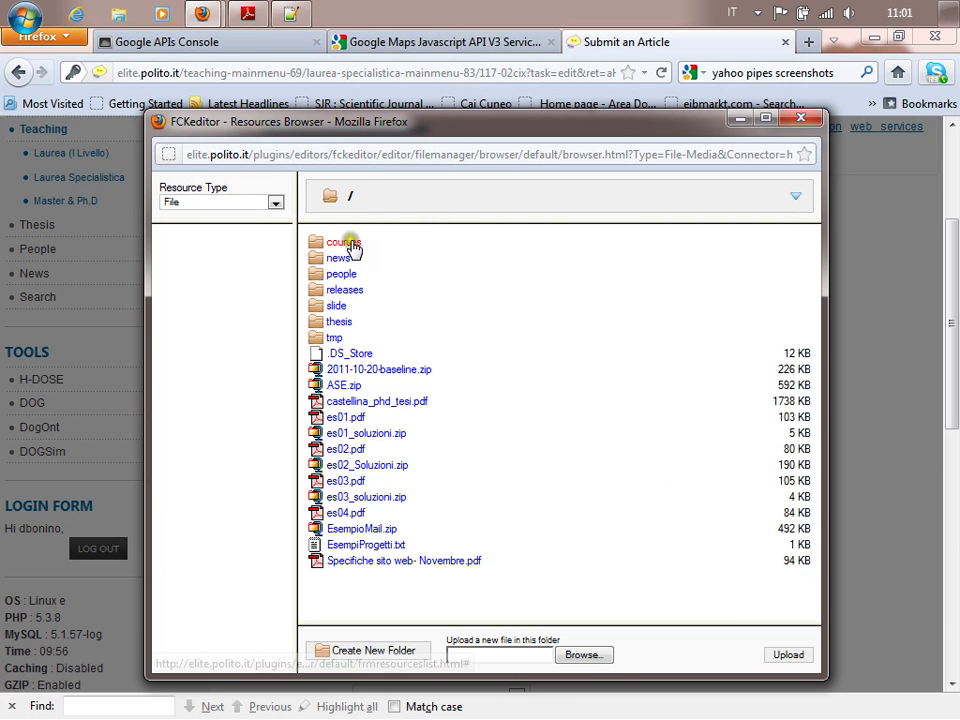
Pick courses/02CIX/es_aula/EnergyCommunity-20111214.zip as the Soluzione Mashup link target and confirm.
{"action": "left_click", "coordinate": [352, 247]}
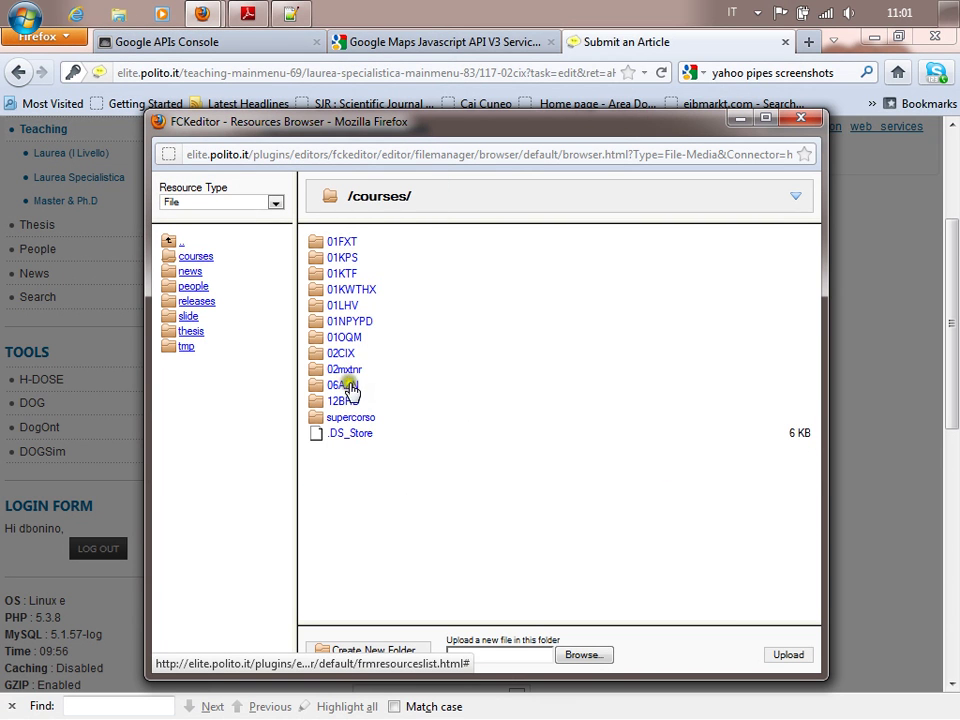
{"action": "left_click", "coordinate": [348, 354]}
{"action": "left_click", "coordinate": [340, 242]}
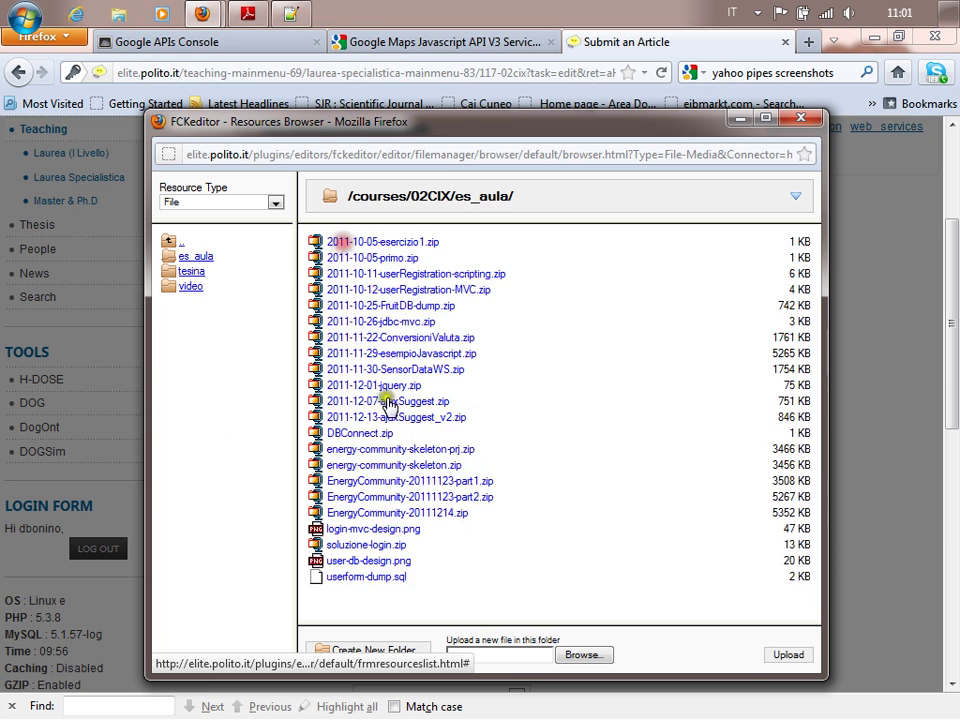
{"action": "left_click", "coordinate": [436, 514]}
{"action": "left_click", "coordinate": [525, 529]}
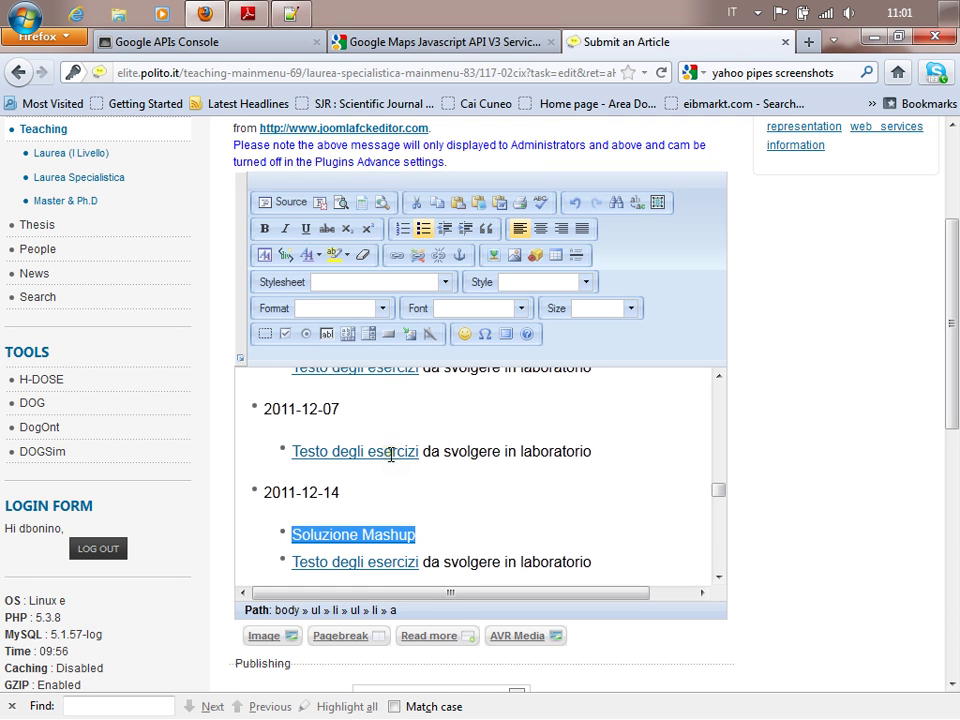
Reopen the Soluzione Mashup link settings to verify the zip address, then close them.
{"action": "left_click", "coordinate": [456, 531]}
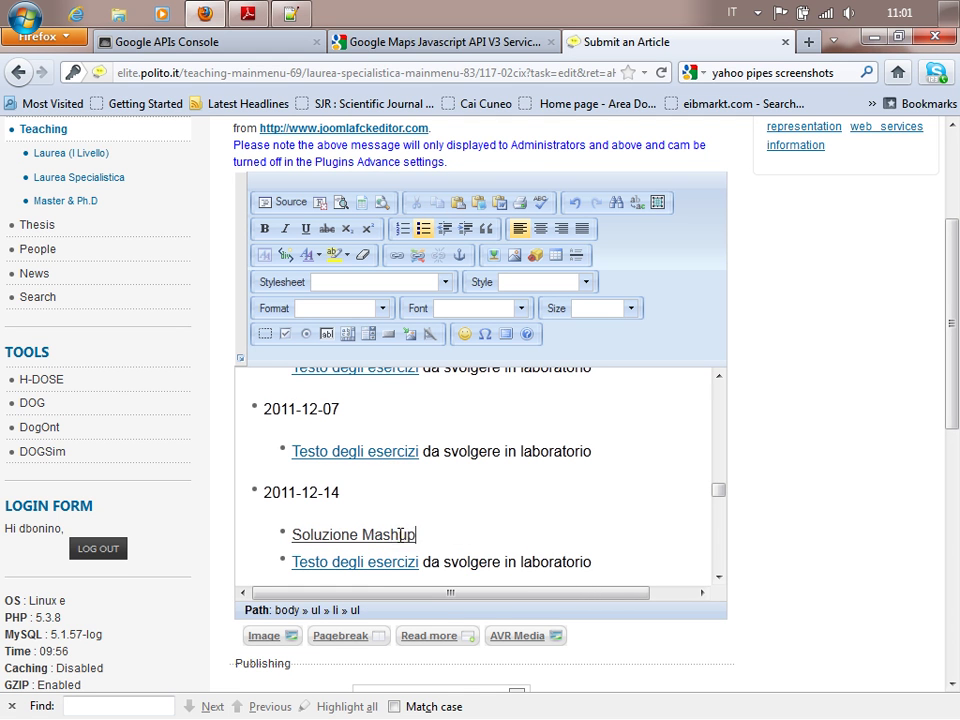
{"action": "right_click", "coordinate": [401, 534]}
{"action": "left_click", "coordinate": [407, 585]}
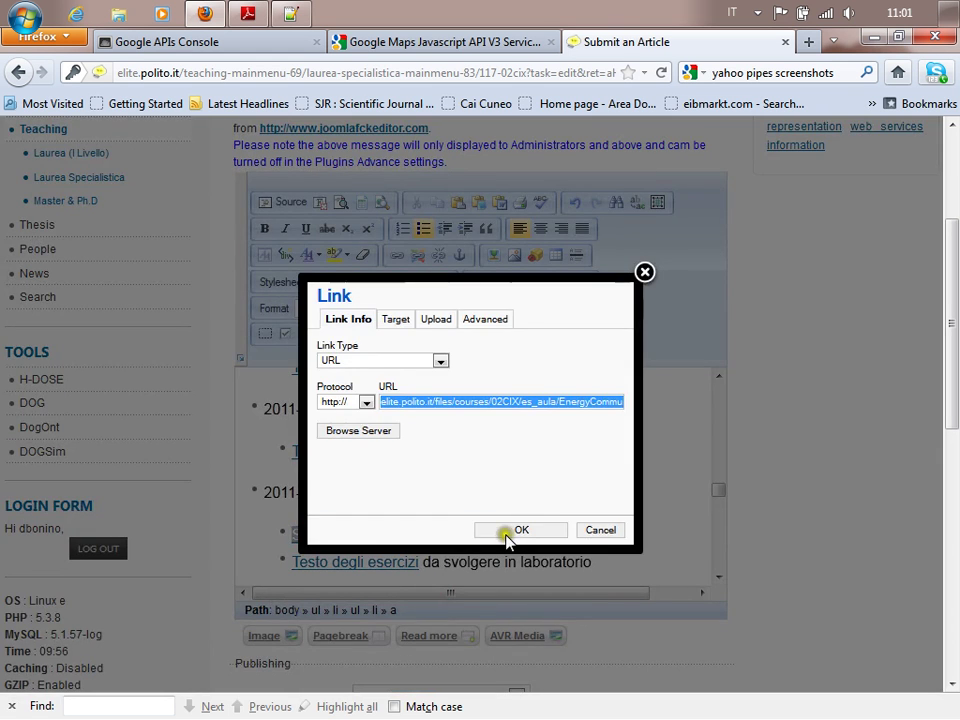
{"action": "left_click", "coordinate": [546, 402]}
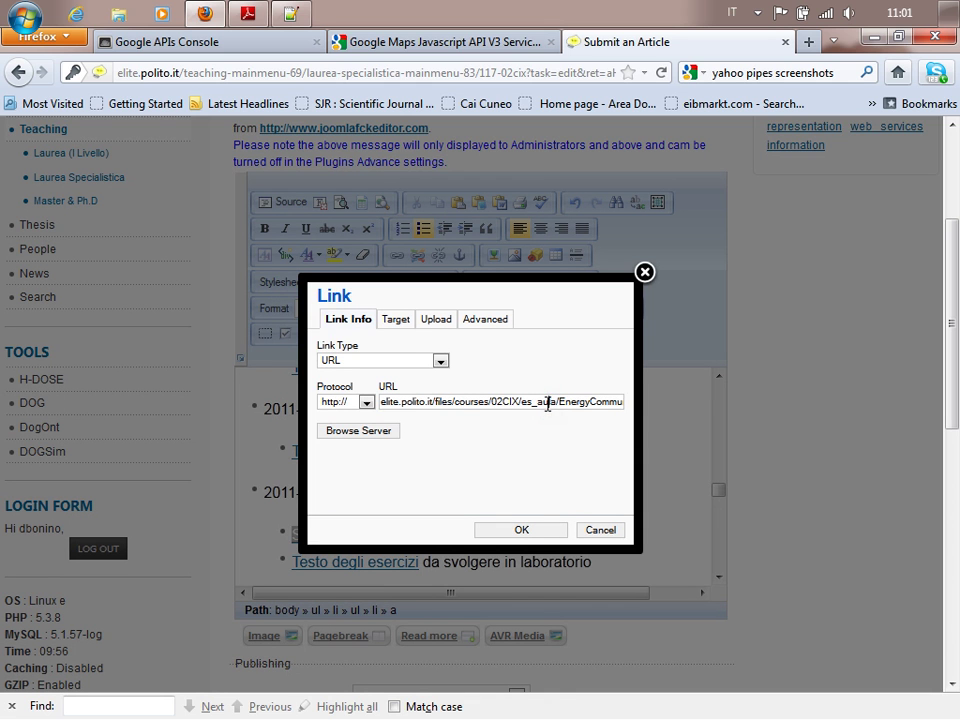
{"action": "key", "text": "Right"}
{"action": "key", "text": "Right"}
{"action": "key", "text": "Right"}
{"action": "key", "text": "Right"}
{"action": "key", "text": "Right"}
{"action": "key", "text": "Right"}
{"action": "key", "text": "Right"}
{"action": "key", "text": "Right"}
{"action": "key", "text": "Right"}
{"action": "key", "text": "Right"}
{"action": "key", "text": "Right"}
{"action": "key", "text": "Right"}
{"action": "key", "text": "Right"}
{"action": "key", "text": "Right"}
{"action": "key", "text": "Right"}
{"action": "key", "text": "Right"}
{"action": "key", "text": "Right"}
{"action": "key", "text": "Right"}
{"action": "key", "text": "Right"}
{"action": "key", "text": "Right"}
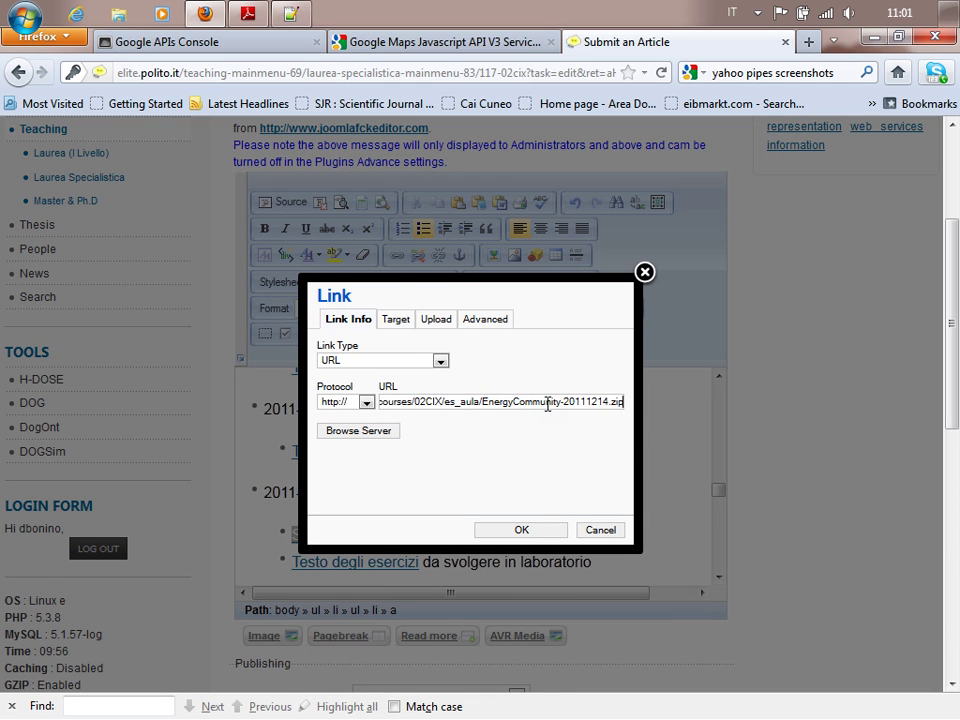
{"action": "left_click", "coordinate": [519, 529]}
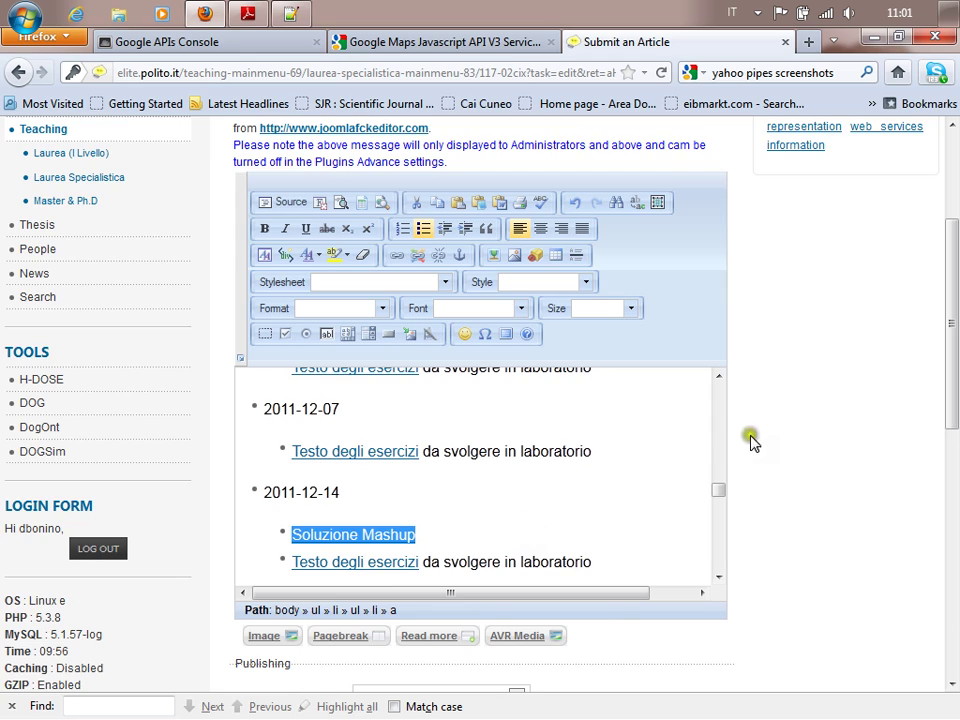
{"action": "scroll", "coordinate": [833, 361], "scroll_direction": "up", "scroll_amount": 3}
Save the edited 02CIX course article.
{"action": "left_click", "coordinate": [652, 312]}
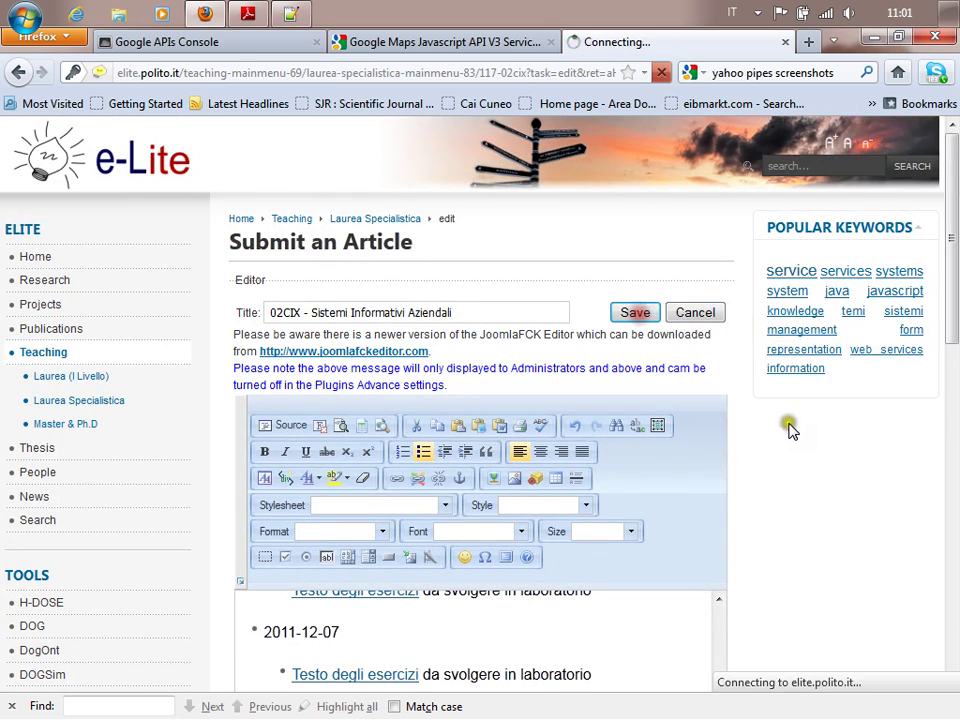
{"action": "scroll", "coordinate": [578, 421], "scroll_direction": "down", "scroll_amount": 8}
{"action": "scroll", "coordinate": [582, 423], "scroll_direction": "down", "scroll_amount": 5}
{"action": "scroll", "coordinate": [574, 334], "scroll_direction": "up", "scroll_amount": 8}
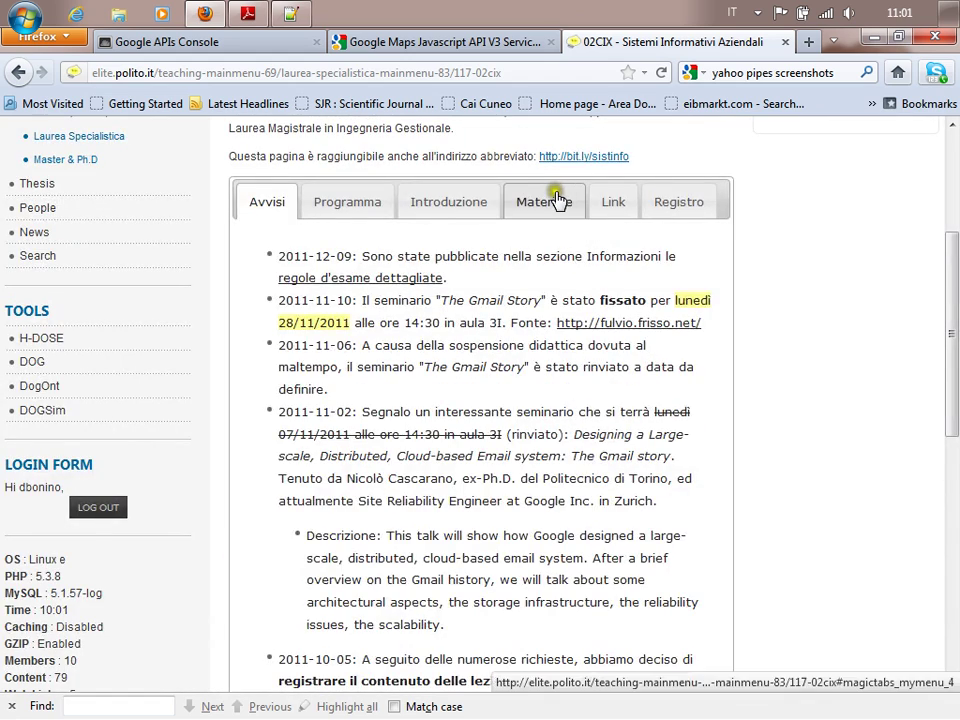
Check the live Soluzione Mashup link under the Materiale section, then minimize Firefox.
{"action": "left_click", "coordinate": [553, 193]}
{"action": "scroll", "coordinate": [585, 331], "scroll_direction": "down", "scroll_amount": 20}
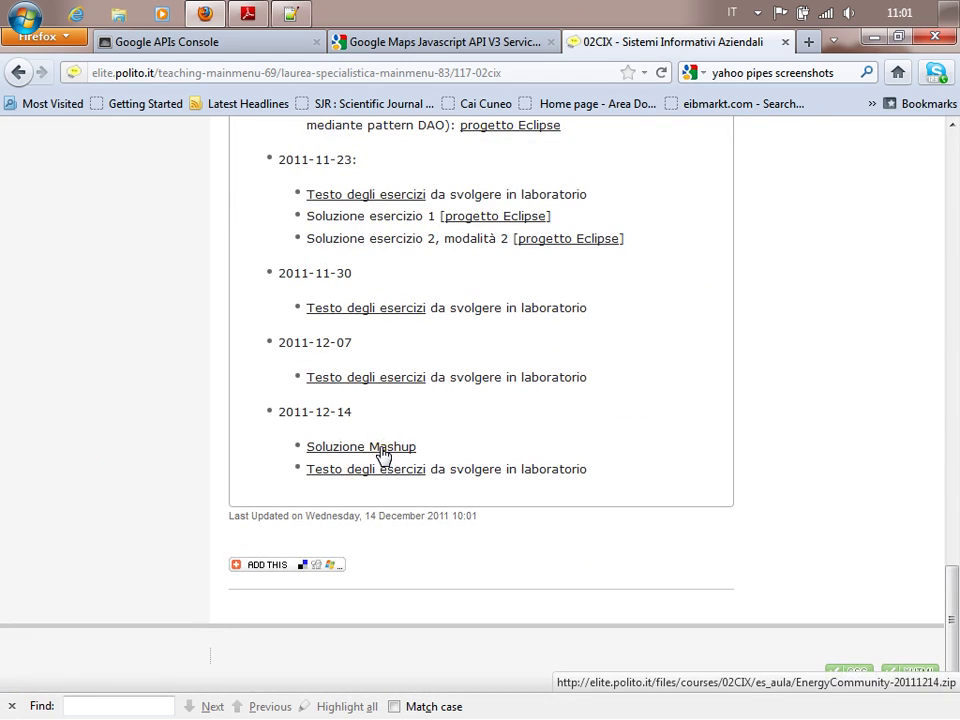
{"action": "left_click", "coordinate": [388, 417]}
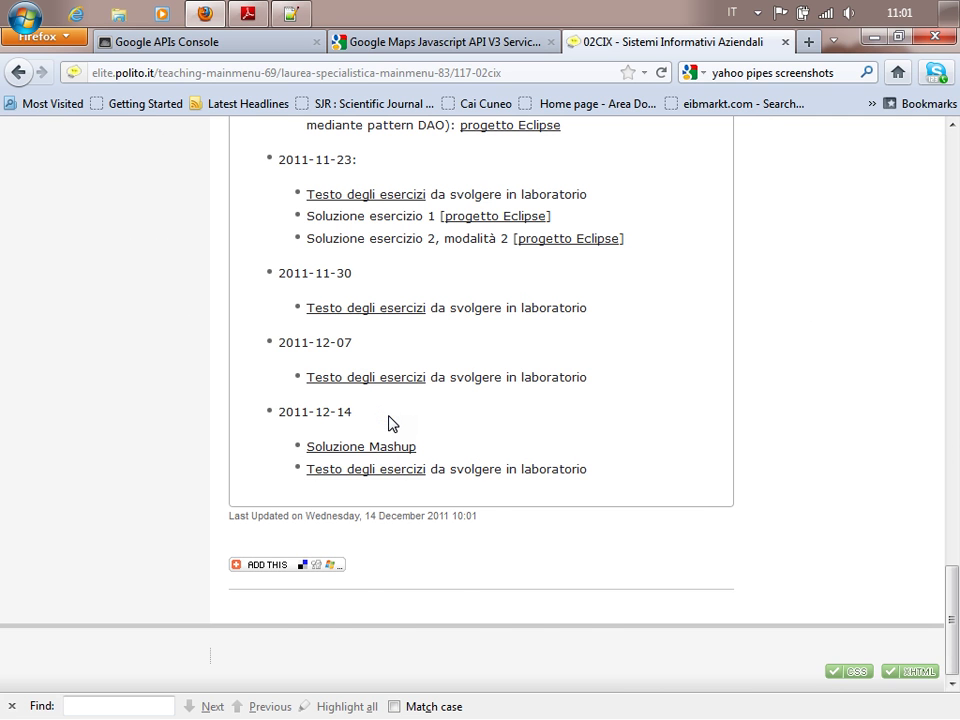
{"action": "scroll", "coordinate": [385, 380], "scroll_direction": "up", "scroll_amount": 10}
{"action": "scroll", "coordinate": [380, 320], "scroll_direction": "up", "scroll_amount": 8}
{"action": "left_click", "coordinate": [380, 315]}
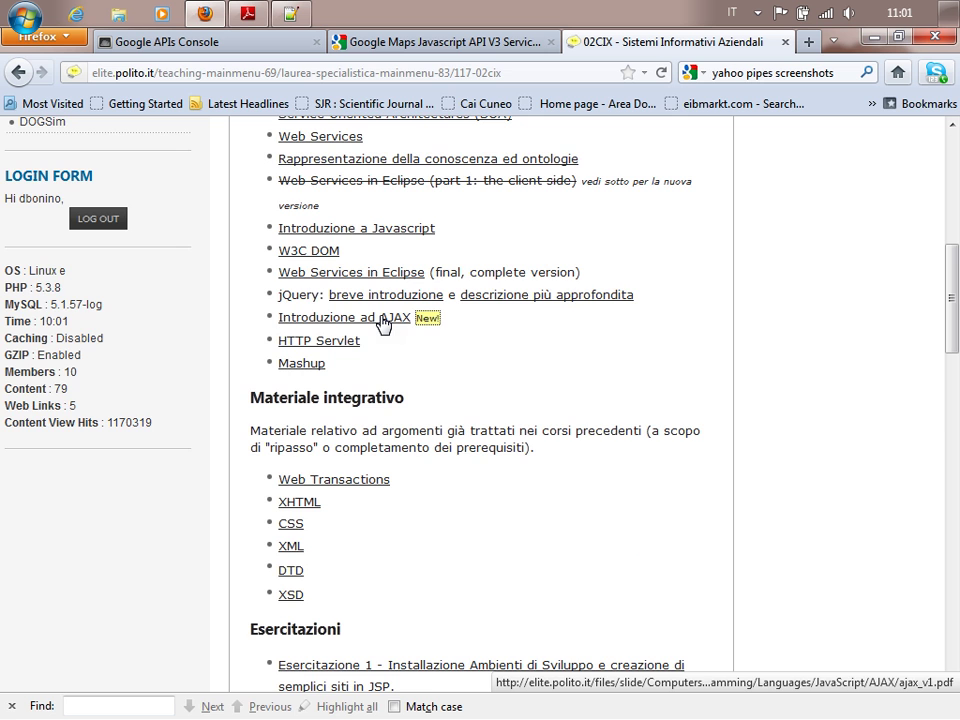
{"action": "scroll", "coordinate": [461, 347], "scroll_direction": "down", "scroll_amount": 15}
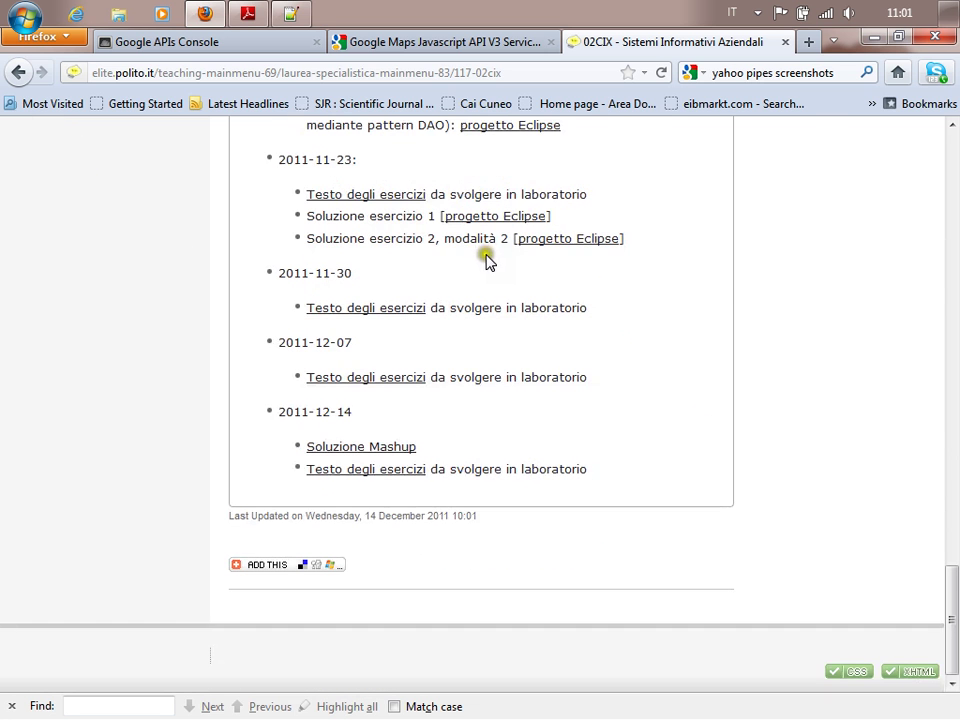
{"action": "left_click", "coordinate": [875, 40]}
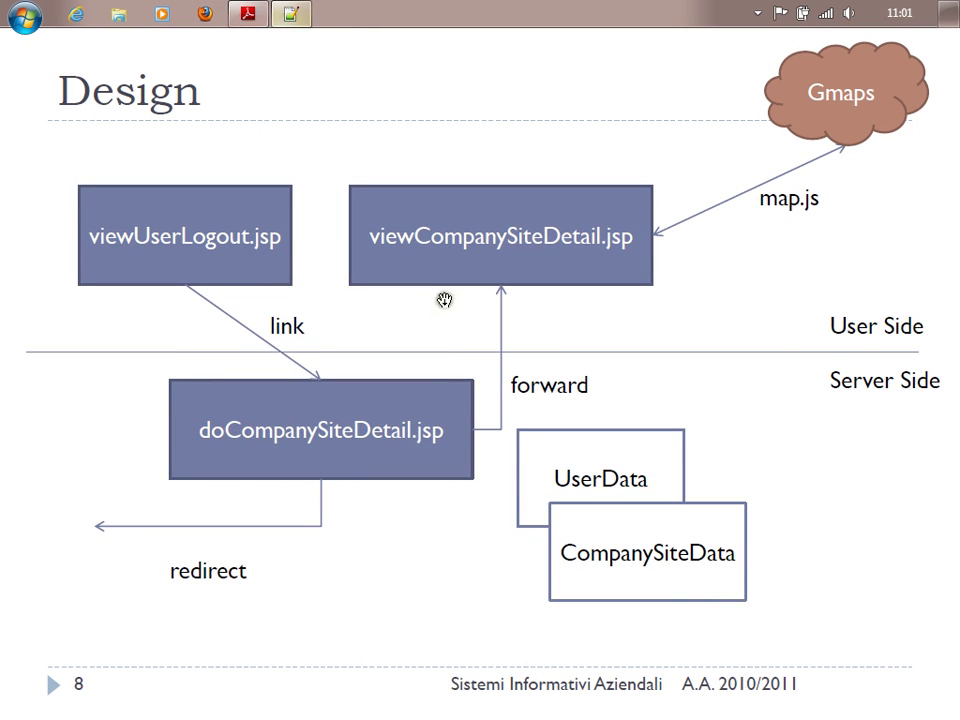
In viewCompanySiteDetail.jsp, add a blank line after the map div println, before the script output.
{"action": "key", "text": "alt+Tab"}
{"action": "key", "text": "alt+Tab"}
{"action": "key", "text": "alt+Tab"}
{"action": "key", "text": "alt+Tab"}
{"action": "key", "text": "alt+Tab"}
{"action": "key", "text": "alt+Tab"}
{"action": "key", "text": "alt+Tab"}
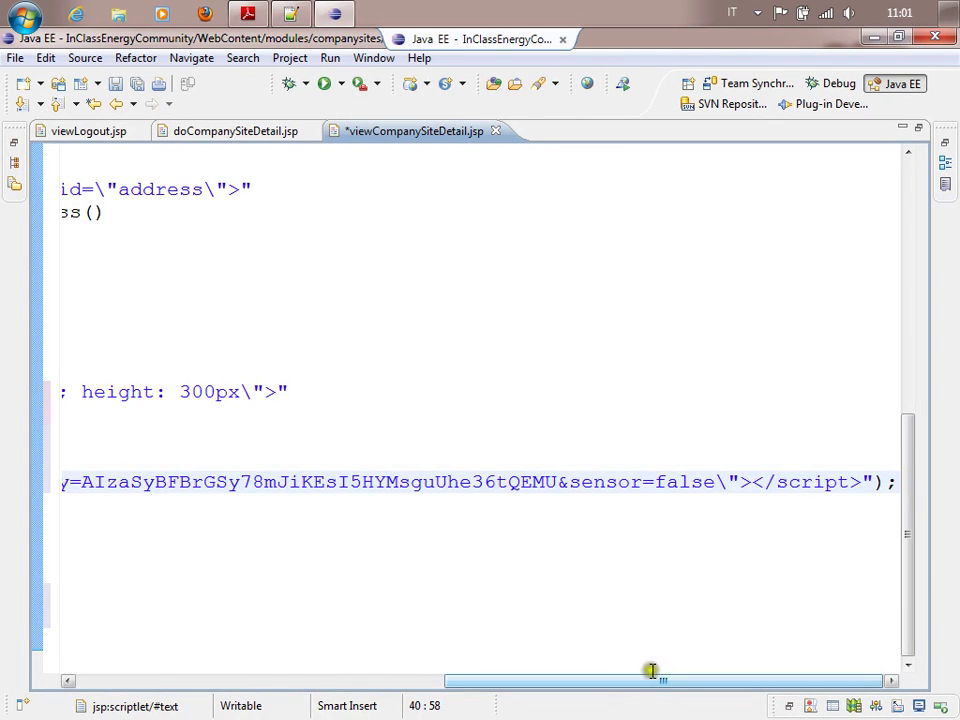
{"action": "left_click_drag", "start_coordinate": [661, 688], "coordinate": [314, 686]}
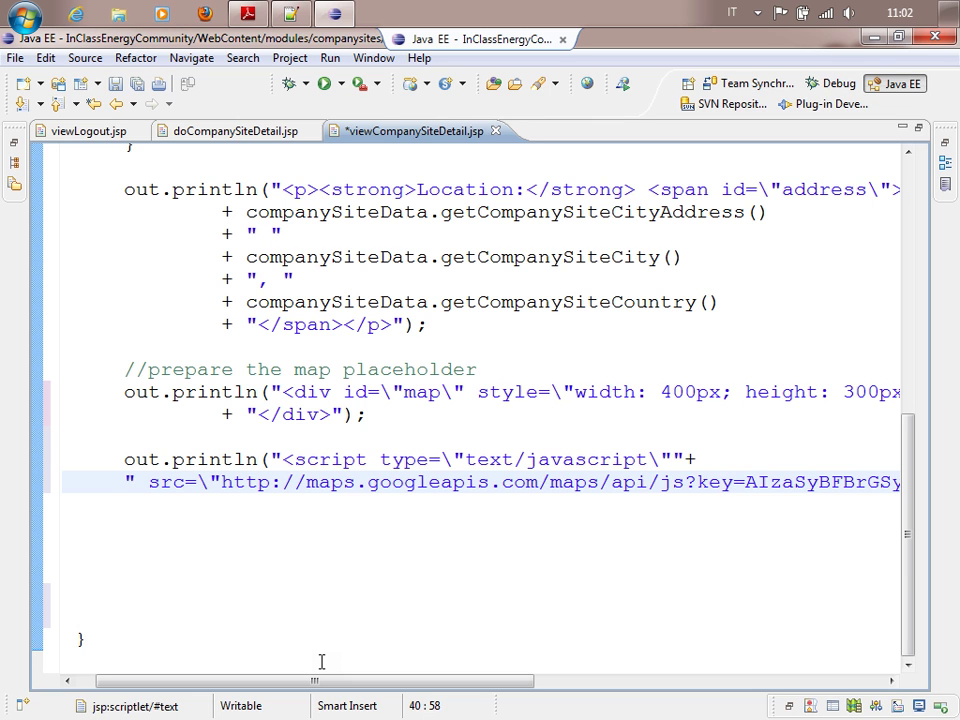
{"action": "left_click", "coordinate": [306, 443]}
{"action": "key", "text": "Return"}
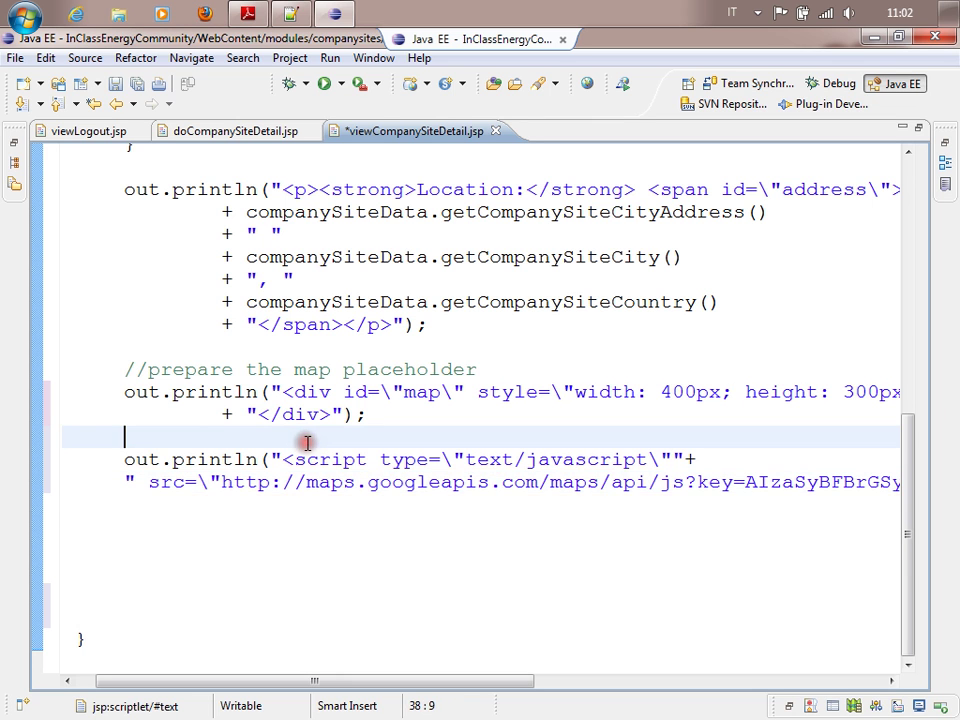